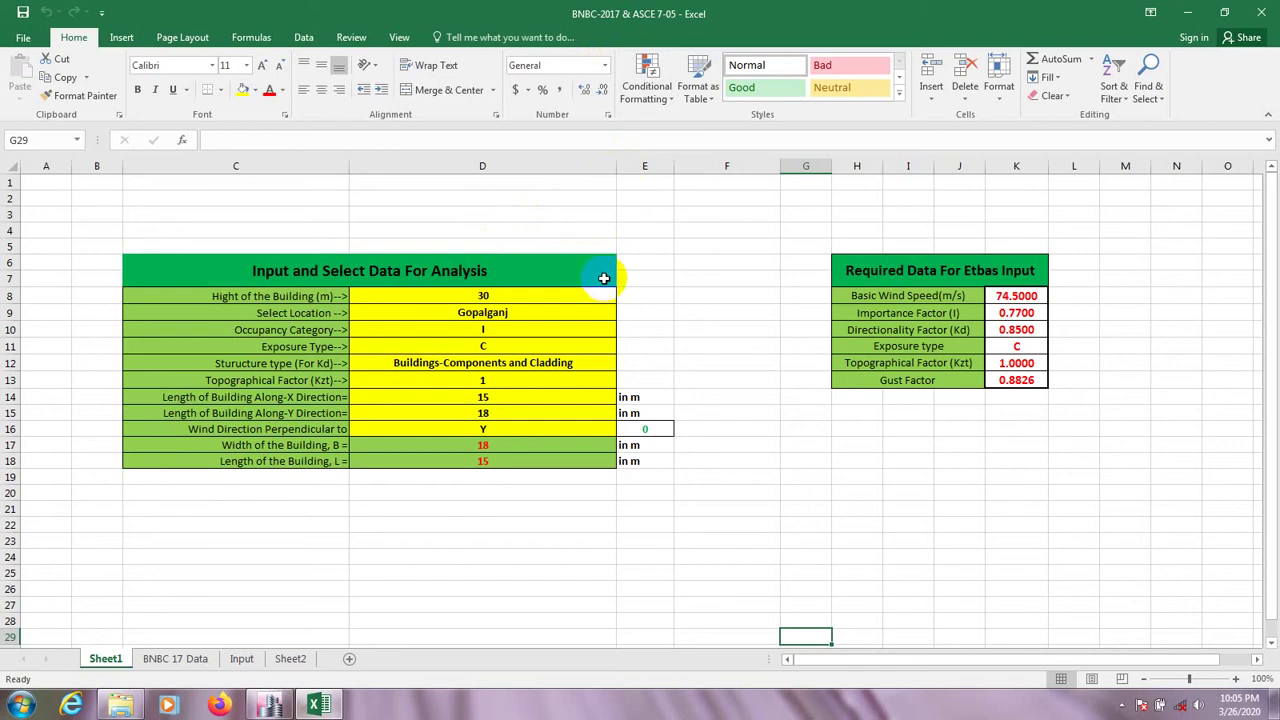
Step: Switch the workbook to the 'BNBC 17 Data' sheet to view the wind speed, importance and Ct tables
left_click(561, 528)
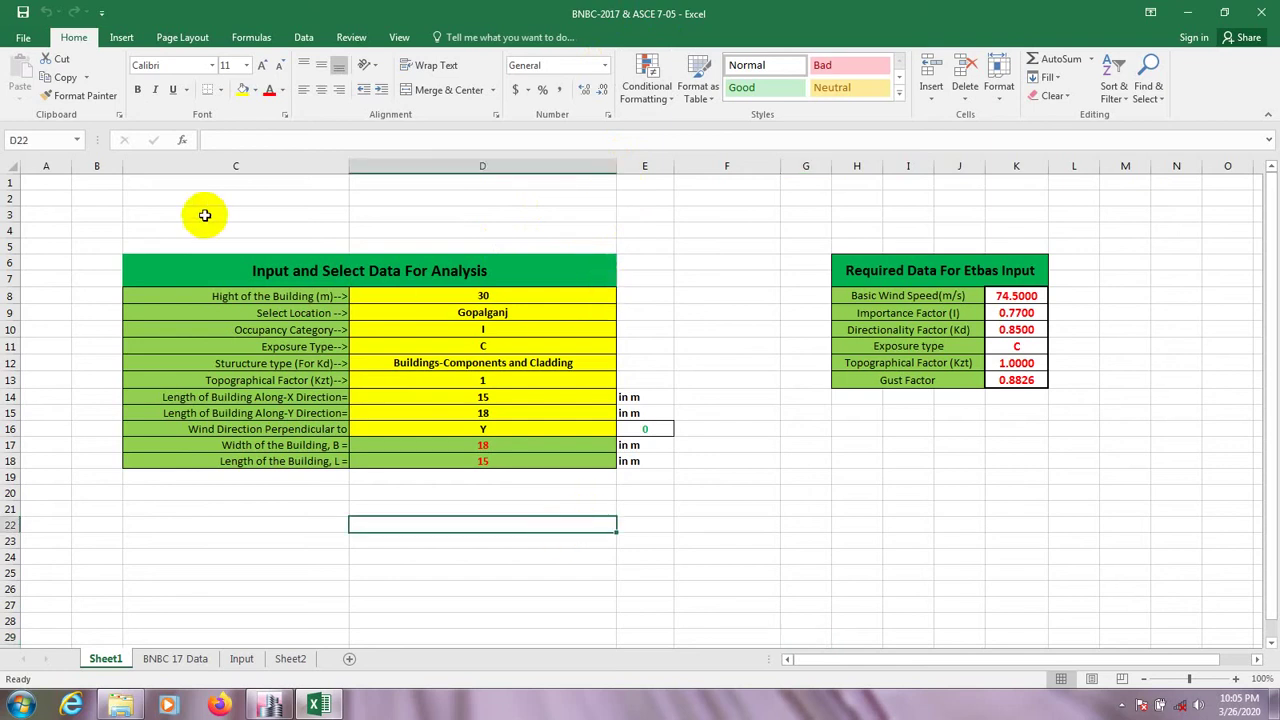
left_click(812, 493)
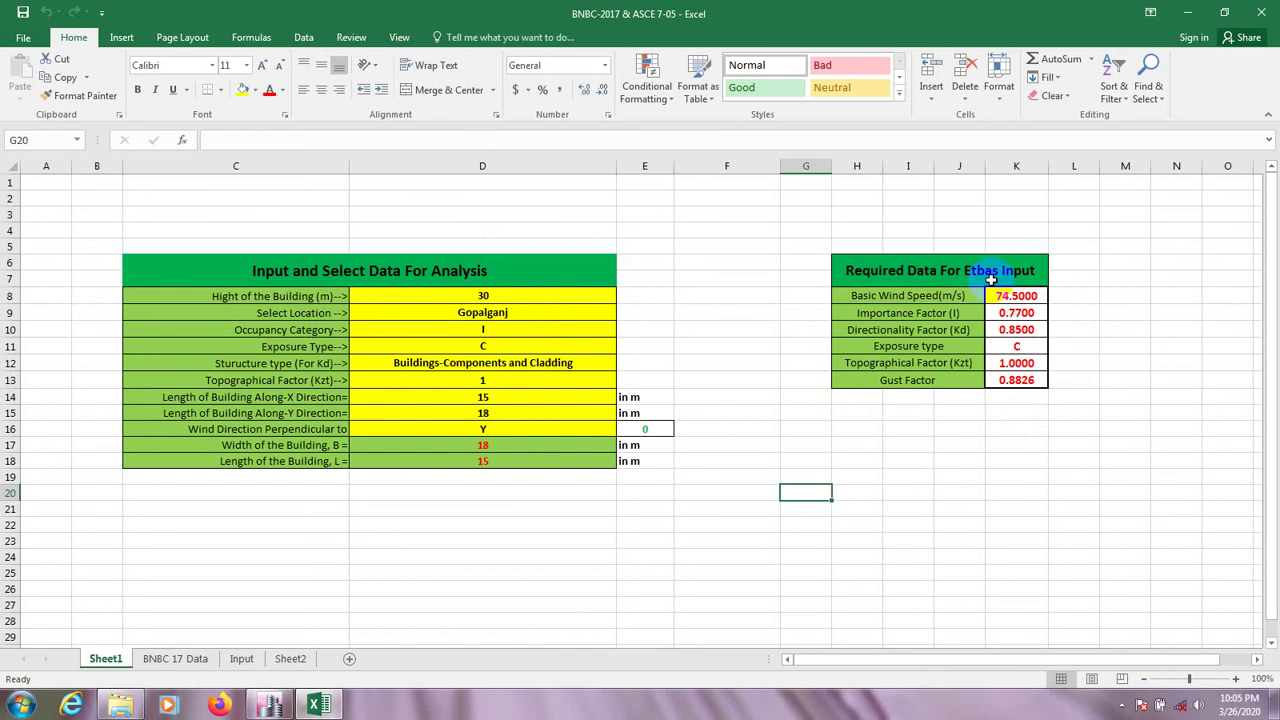
left_click(199, 660)
Step: Scroll across the BNBC 17 Data tables, then minimize and restore the Excel workbook
left_click_drag(920, 666, 845, 668)
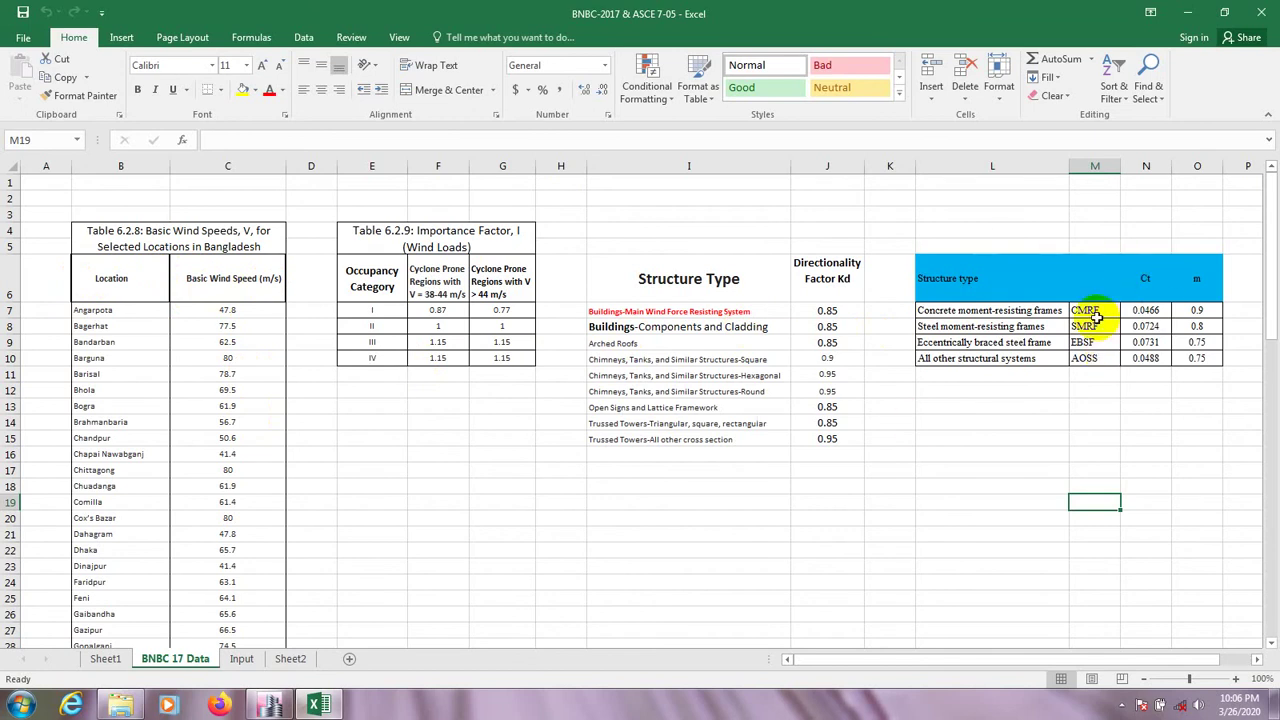
mouse_move(914, 660)
left_mouse_down()
mouse_move(993, 664)
mouse_move(925, 660)
left_mouse_up()
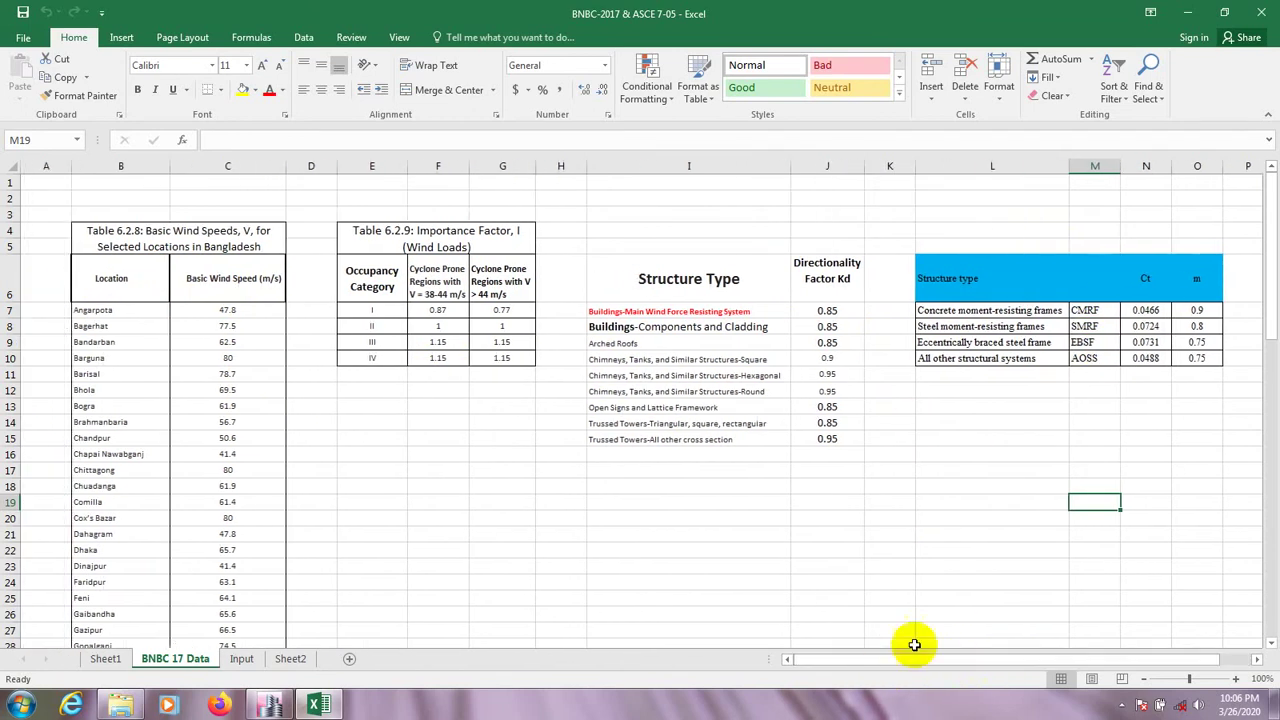
left_click(1186, 14)
left_click(316, 704)
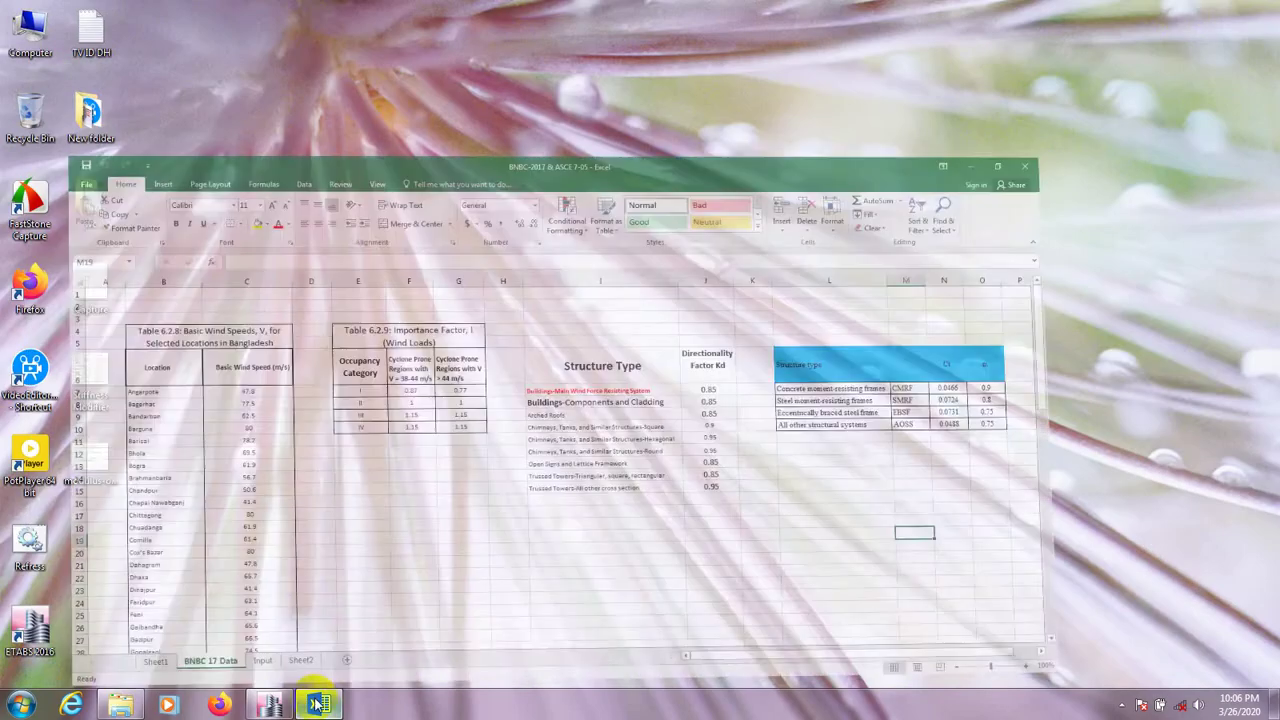
left_click(108, 658)
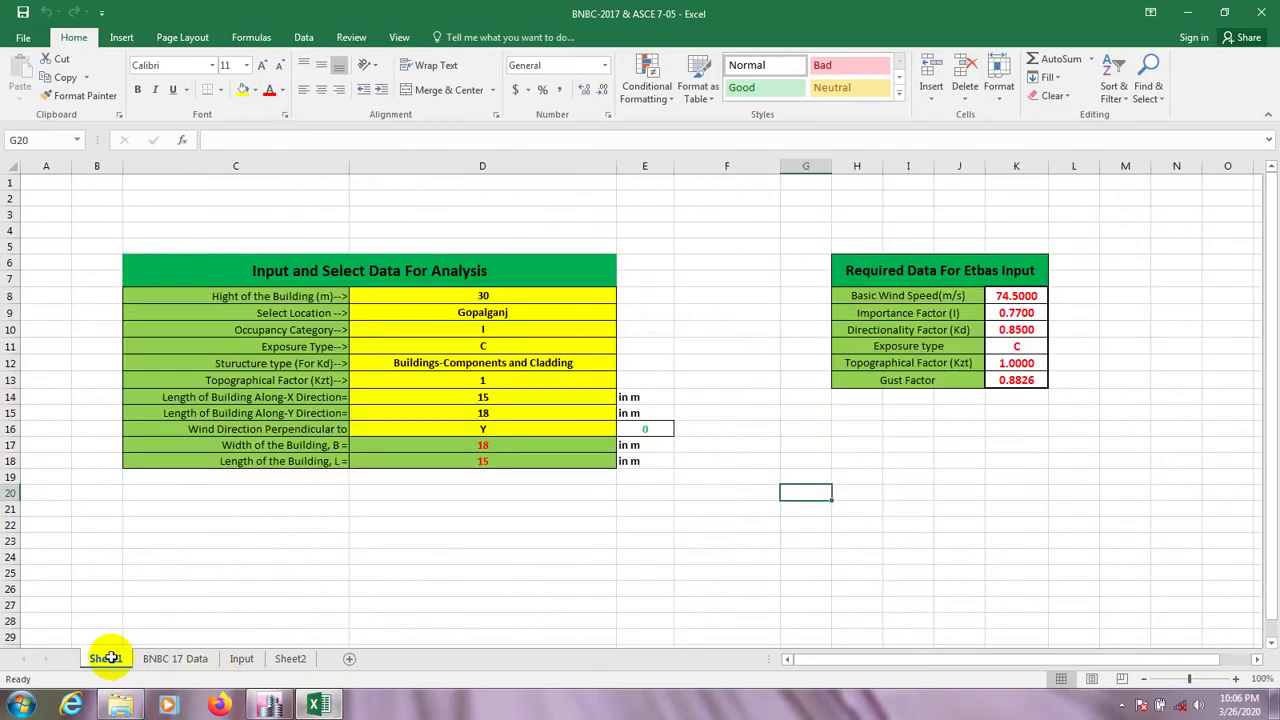
left_click(487, 311)
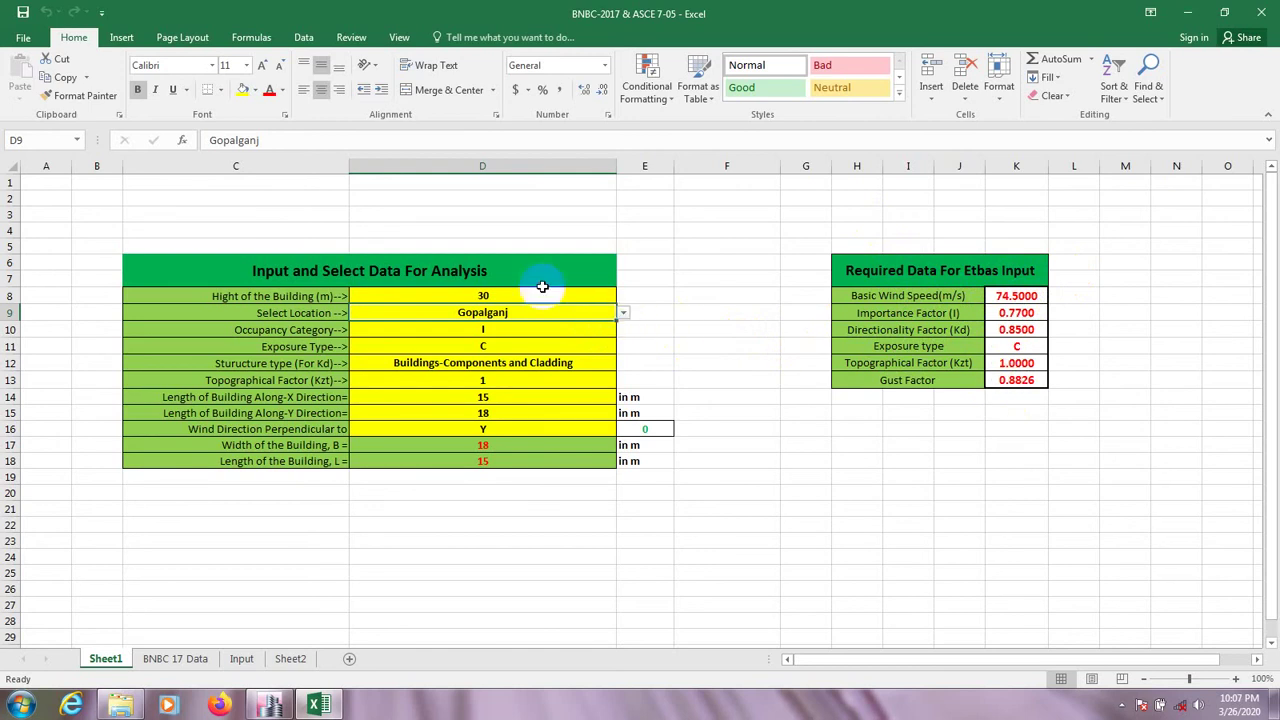
left_click(506, 269)
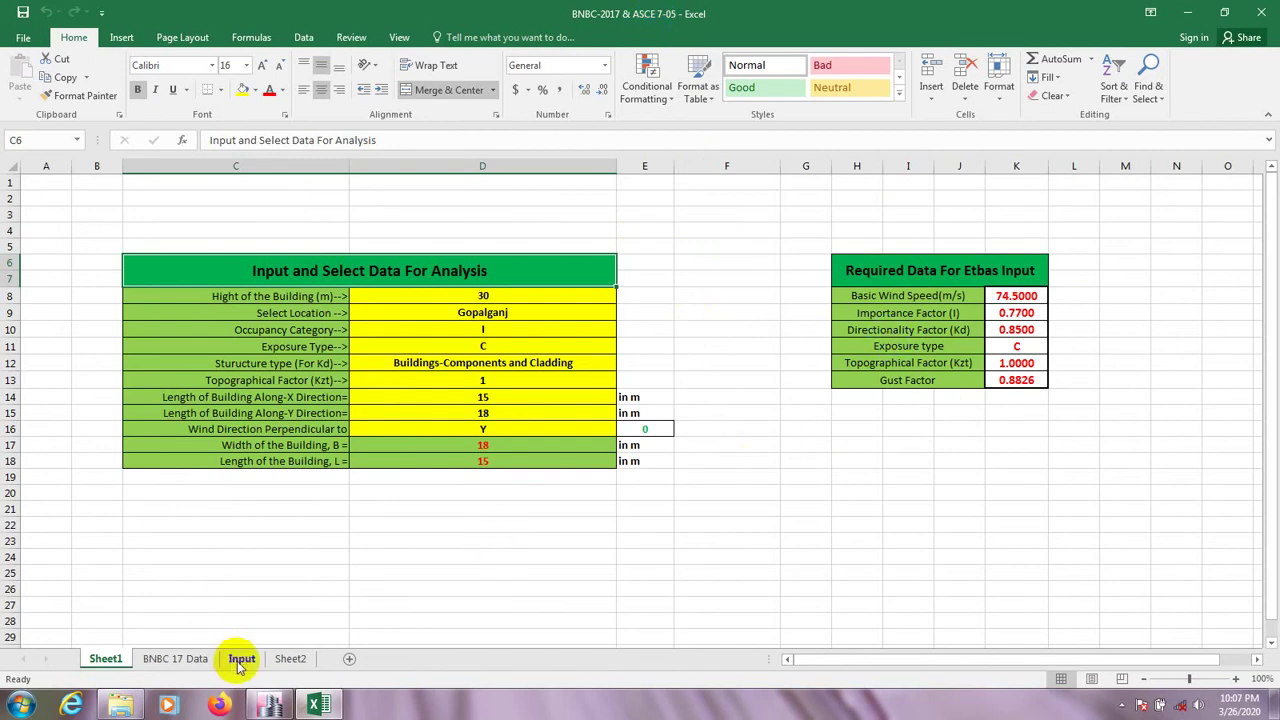
left_click(289, 656)
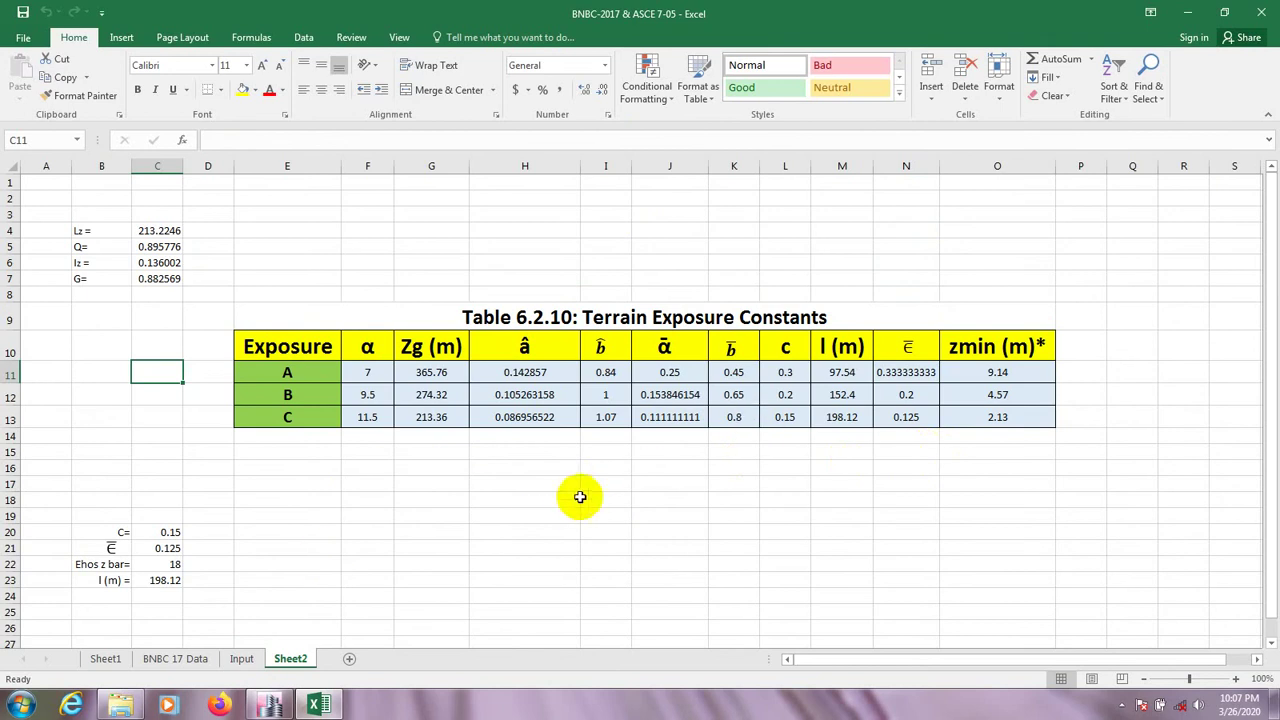
left_click(105, 660)
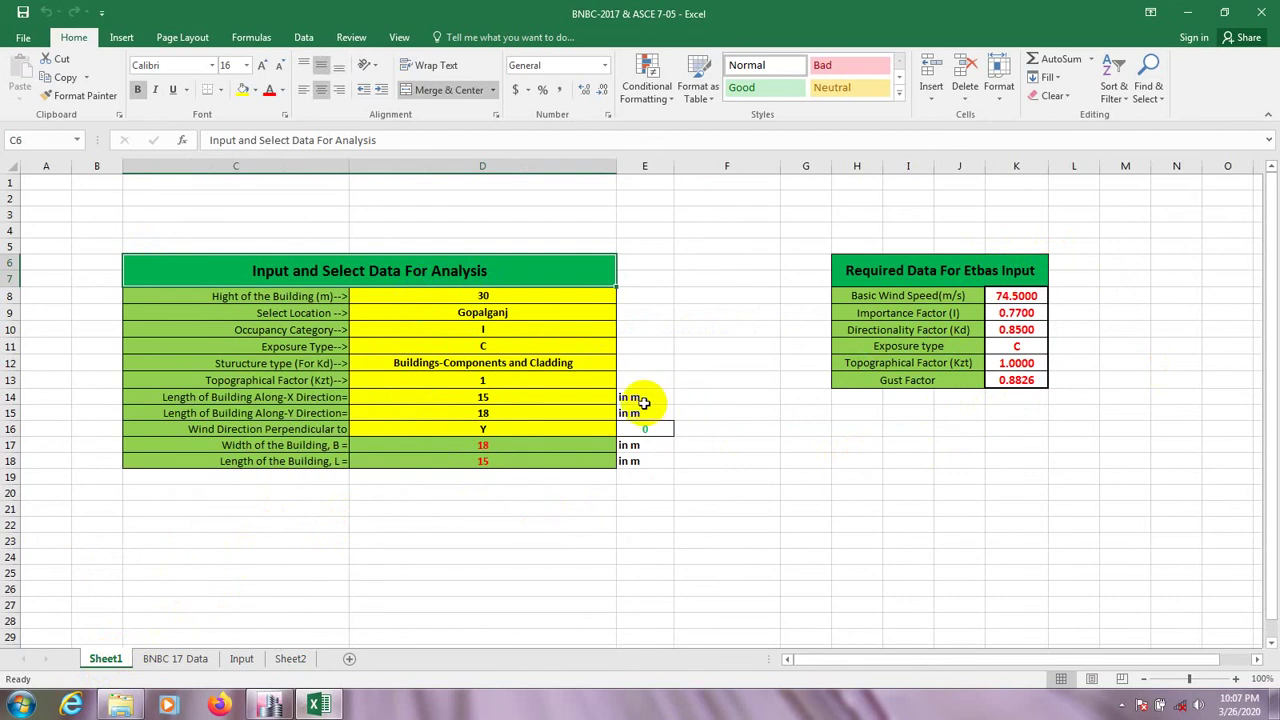
left_click(516, 291)
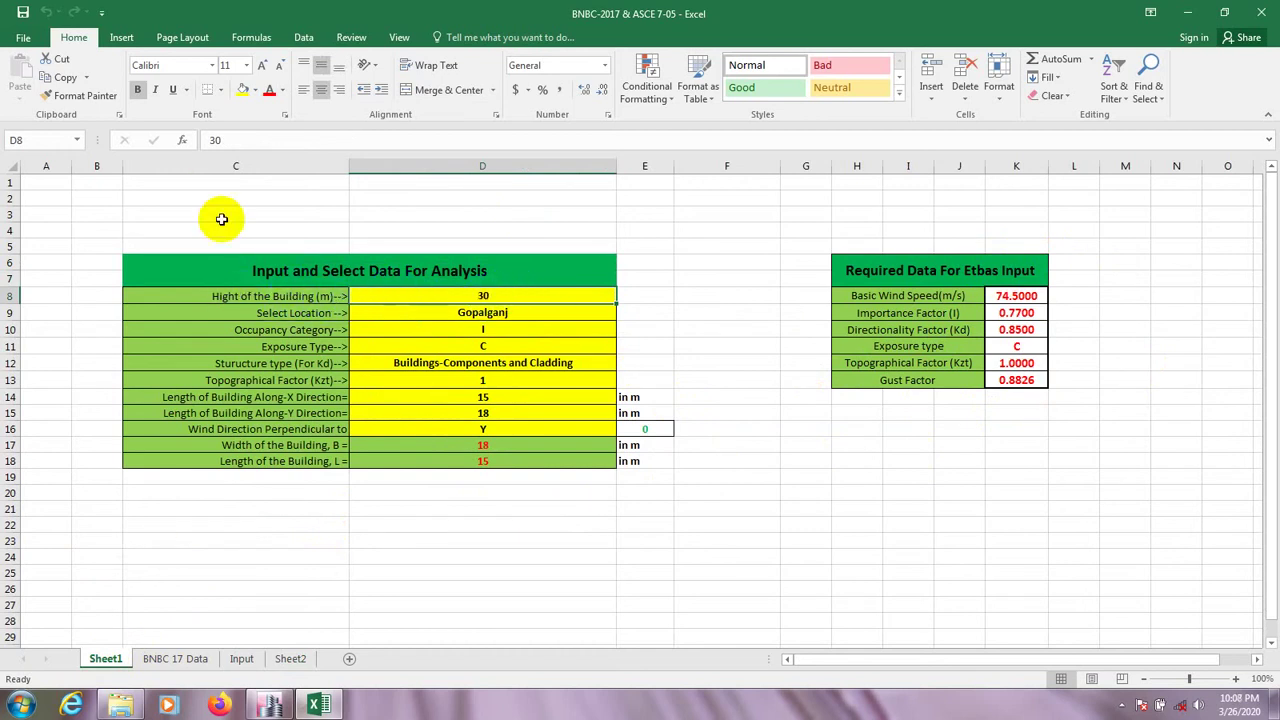
Step: Bring the EQ TEST model to the front in ETABS, orbit its 3-D view, and open Define
left_click(270, 705)
left_click_drag(497, 490, 472, 360)
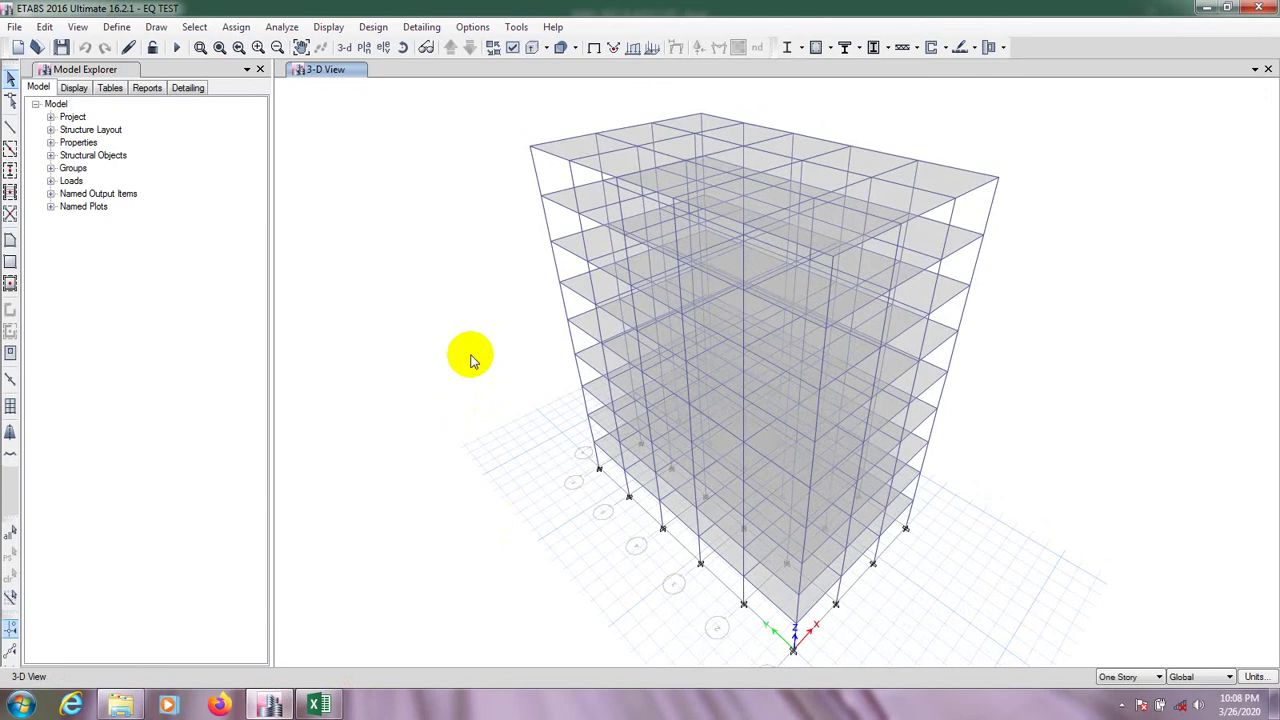
left_click_drag(1184, 264, 1170, 260)
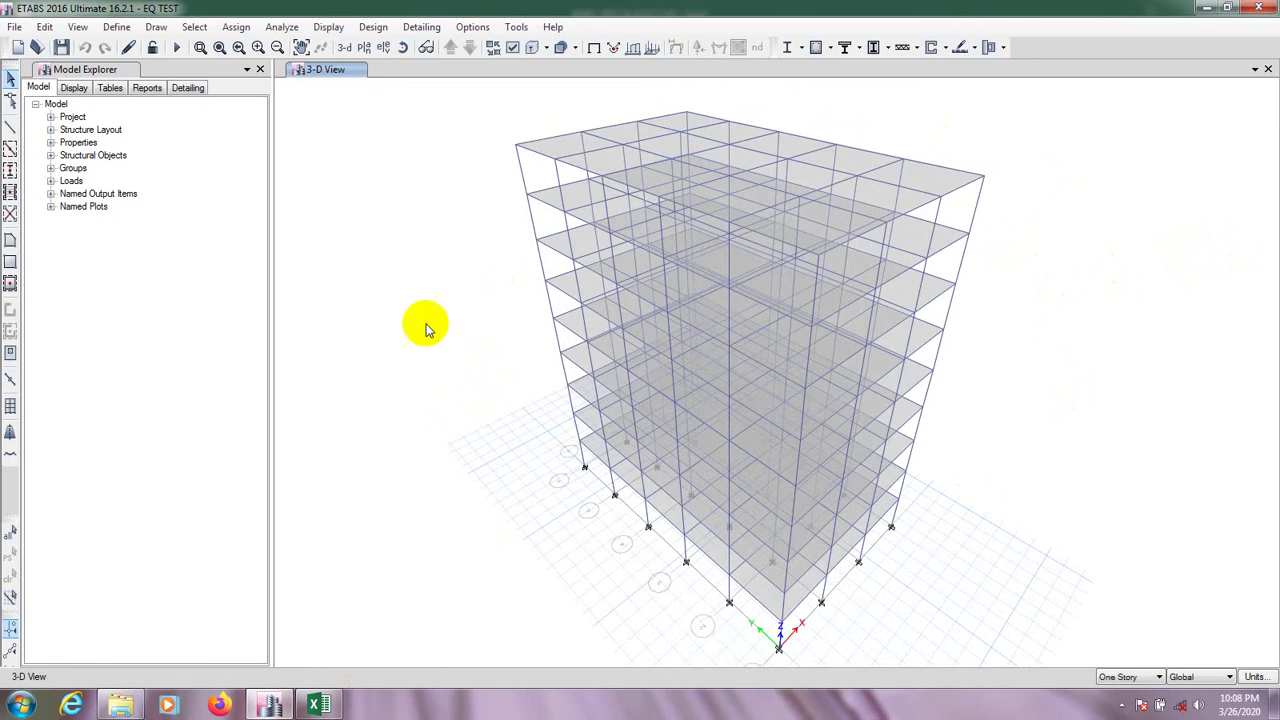
left_click(116, 27)
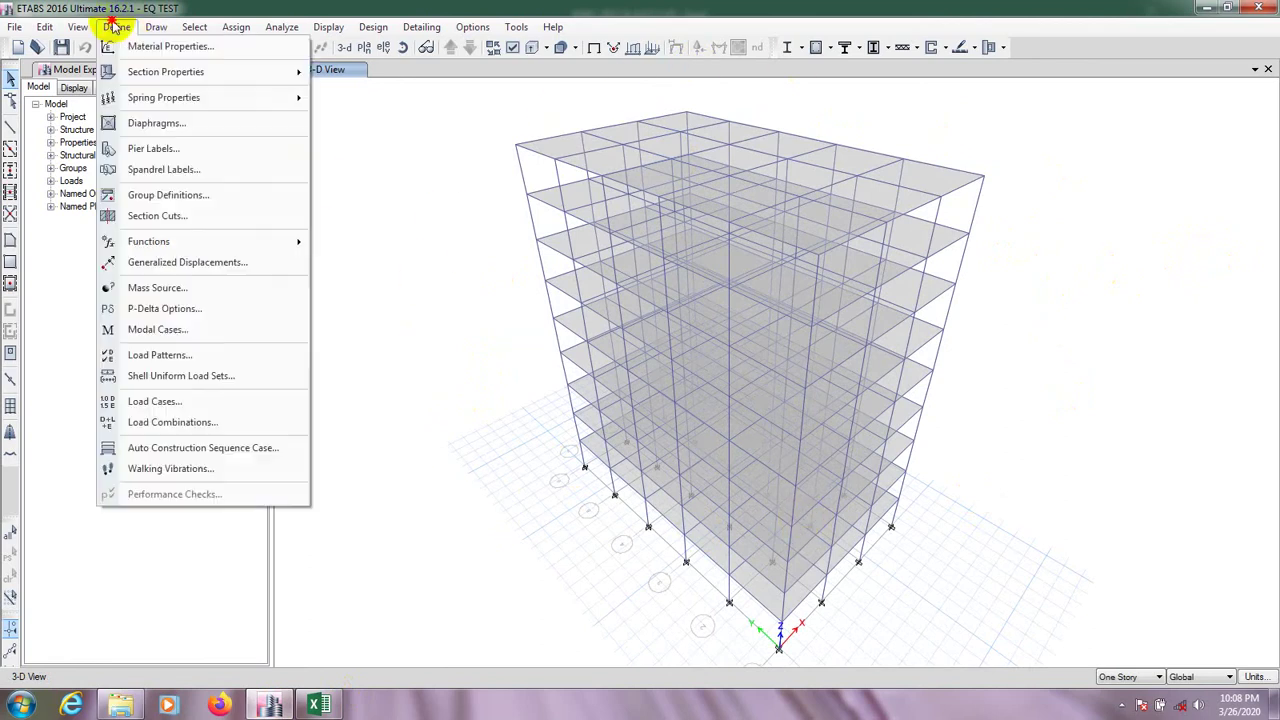
Step: Open Load Patterns and inspect the BNBC, ASCE 7-05, ASCE7-10 and ASCE7-5w patterns
left_click(155, 357)
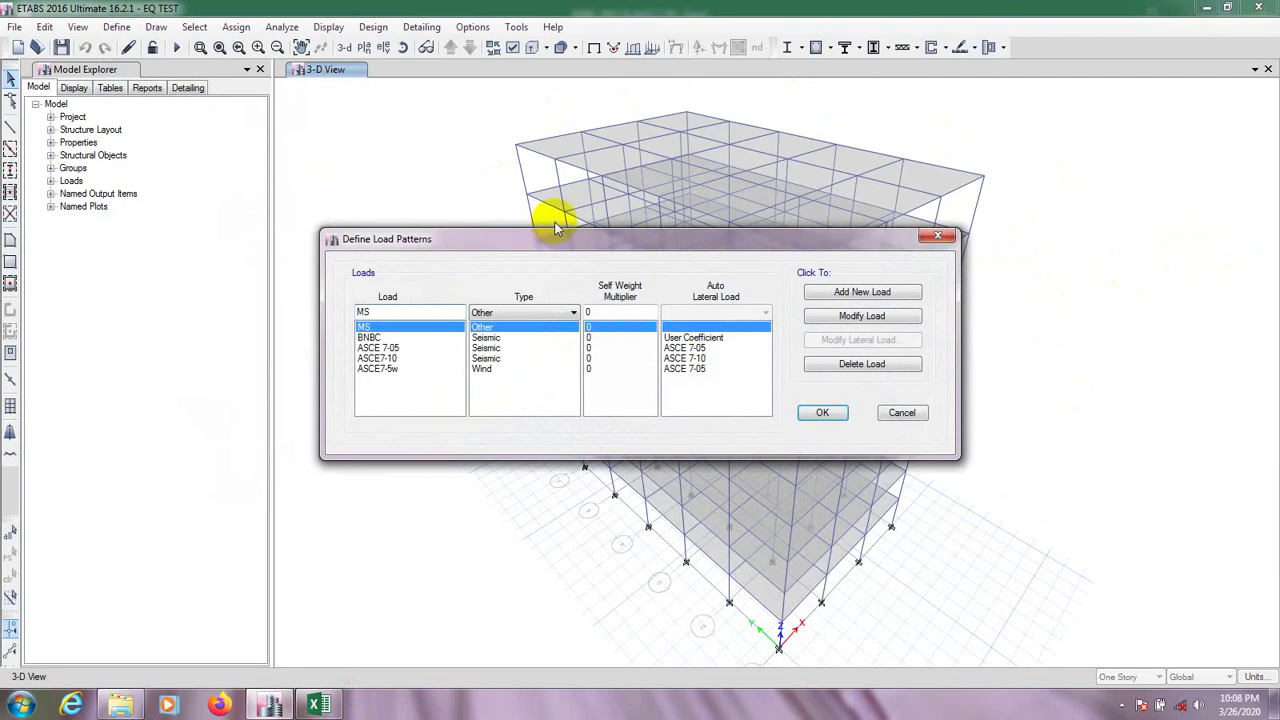
left_click_drag(558, 243, 510, 216)
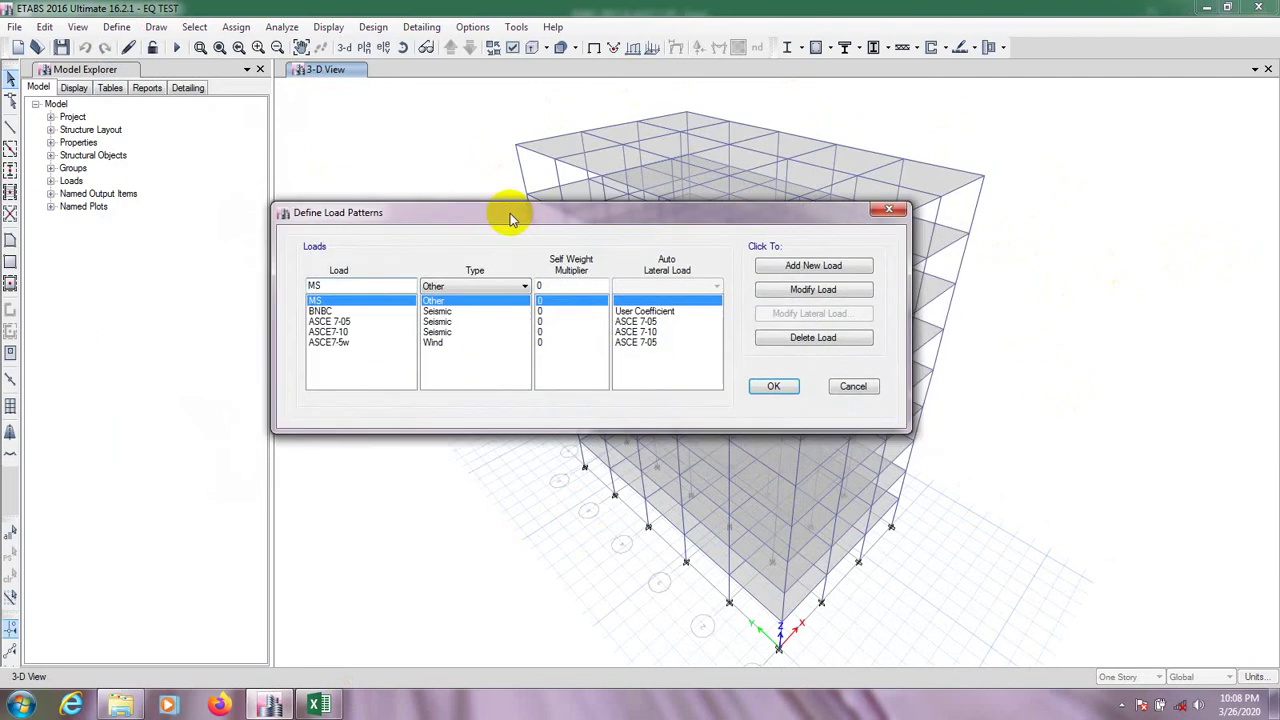
left_click(324, 311)
left_click(328, 331)
left_click(324, 311)
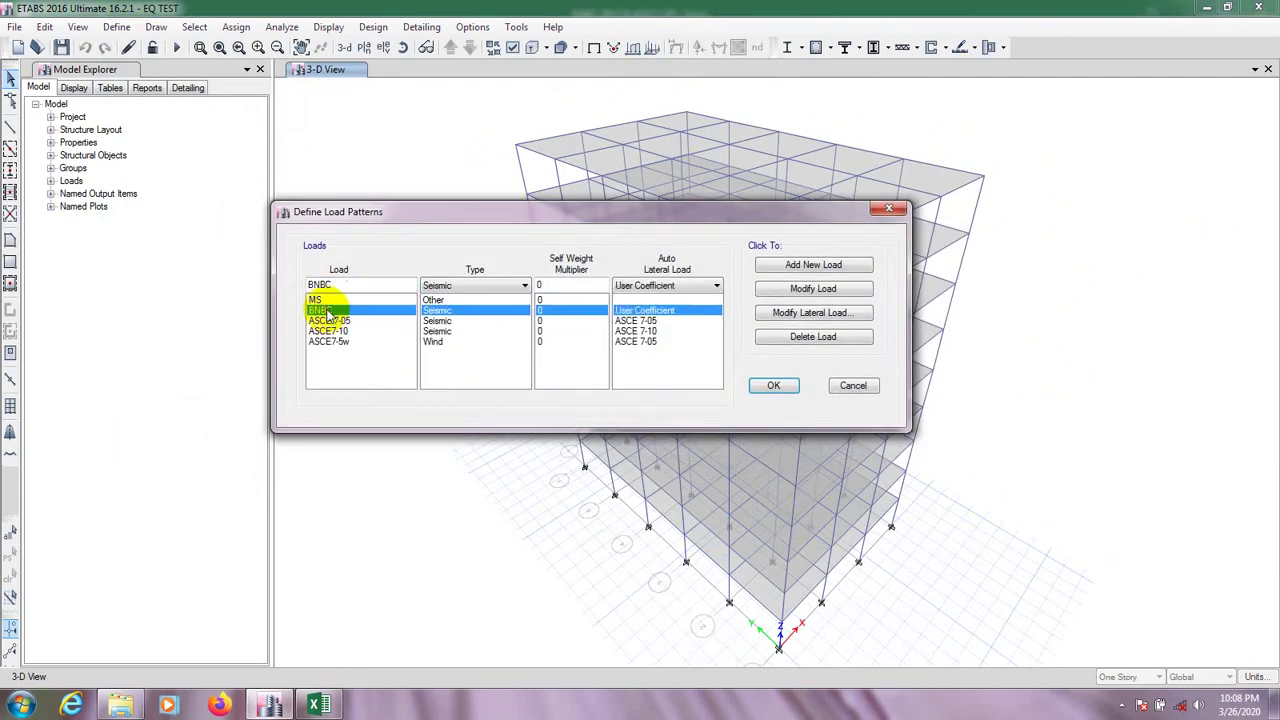
left_click(335, 321)
left_click(335, 331)
left_click(338, 341)
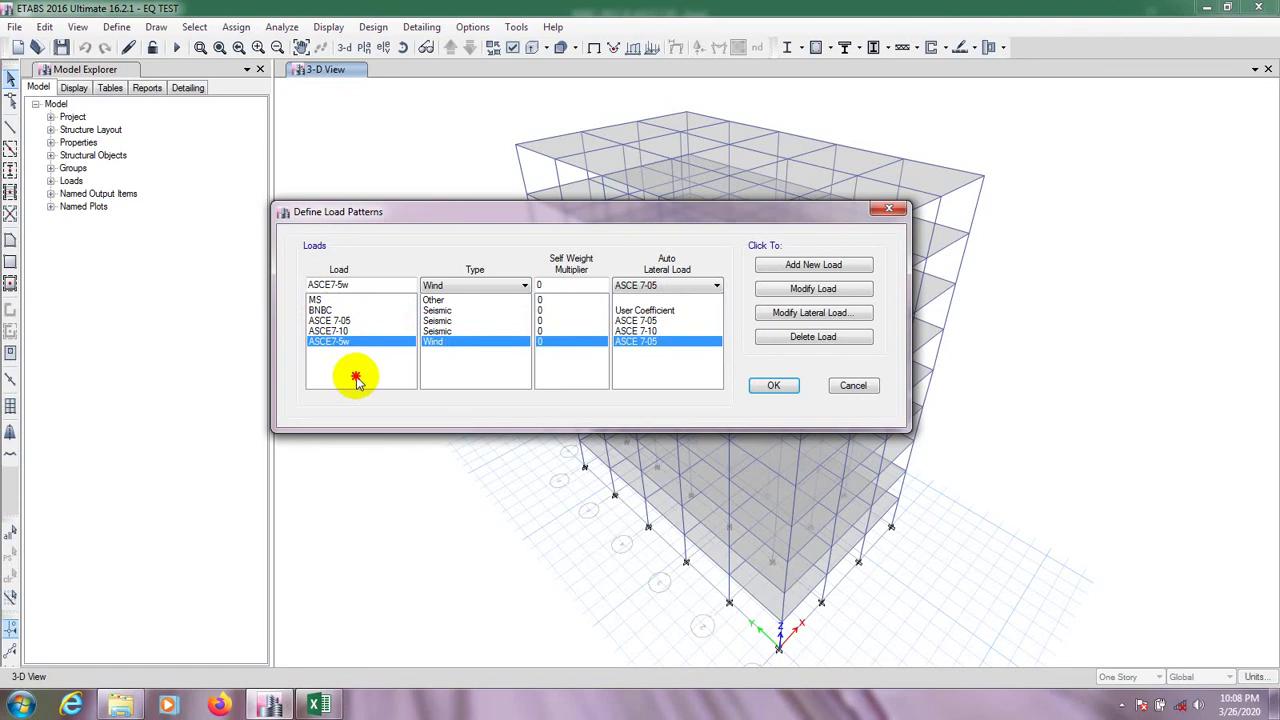
Step: Compare the BNBC, ASCE 7-05 and ASCE7-10 load patterns by switching between them
left_click(341, 311)
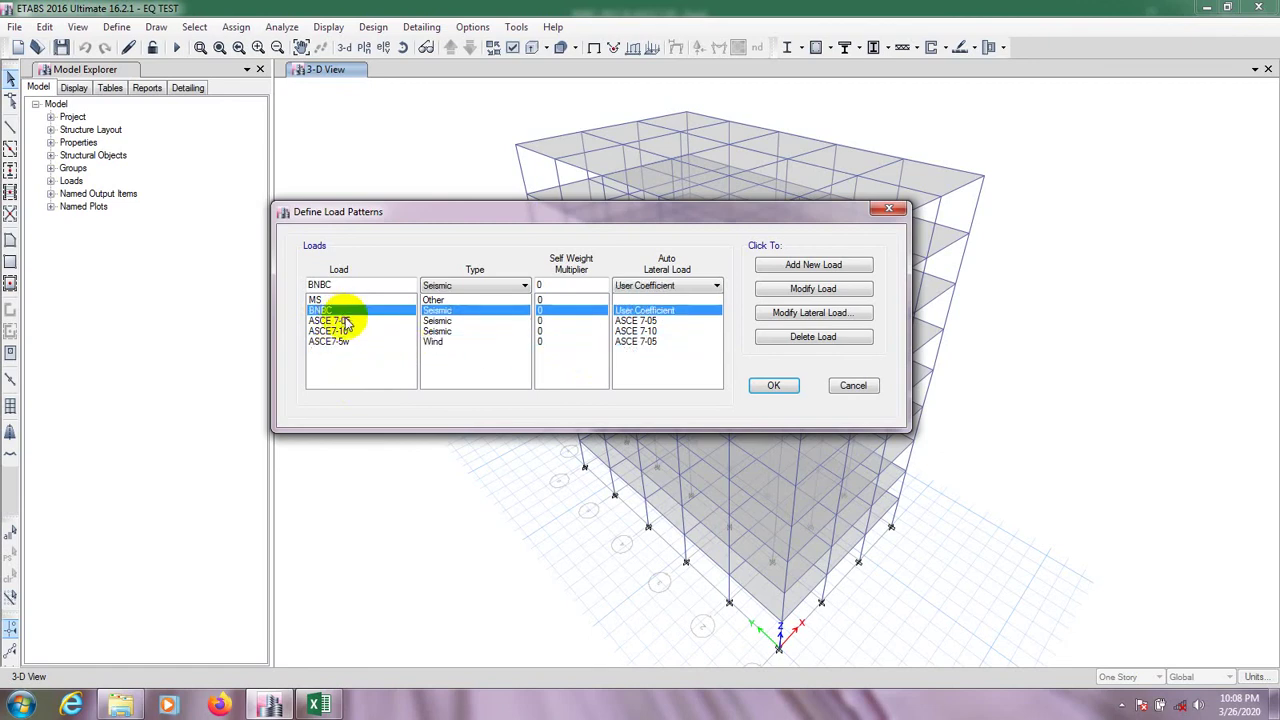
left_click(343, 321)
left_click(343, 331)
left_click(340, 311)
left_click(344, 321)
left_click(345, 331)
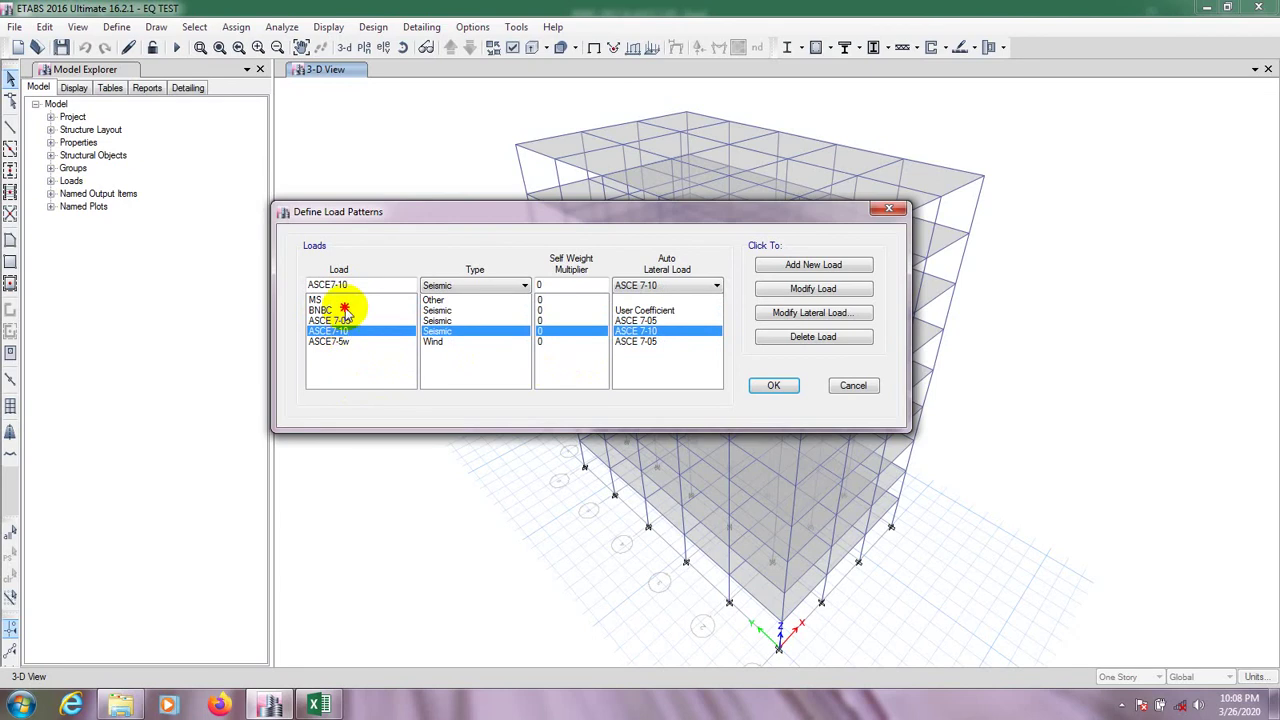
left_click(345, 311)
left_click(350, 331)
left_click(332, 311)
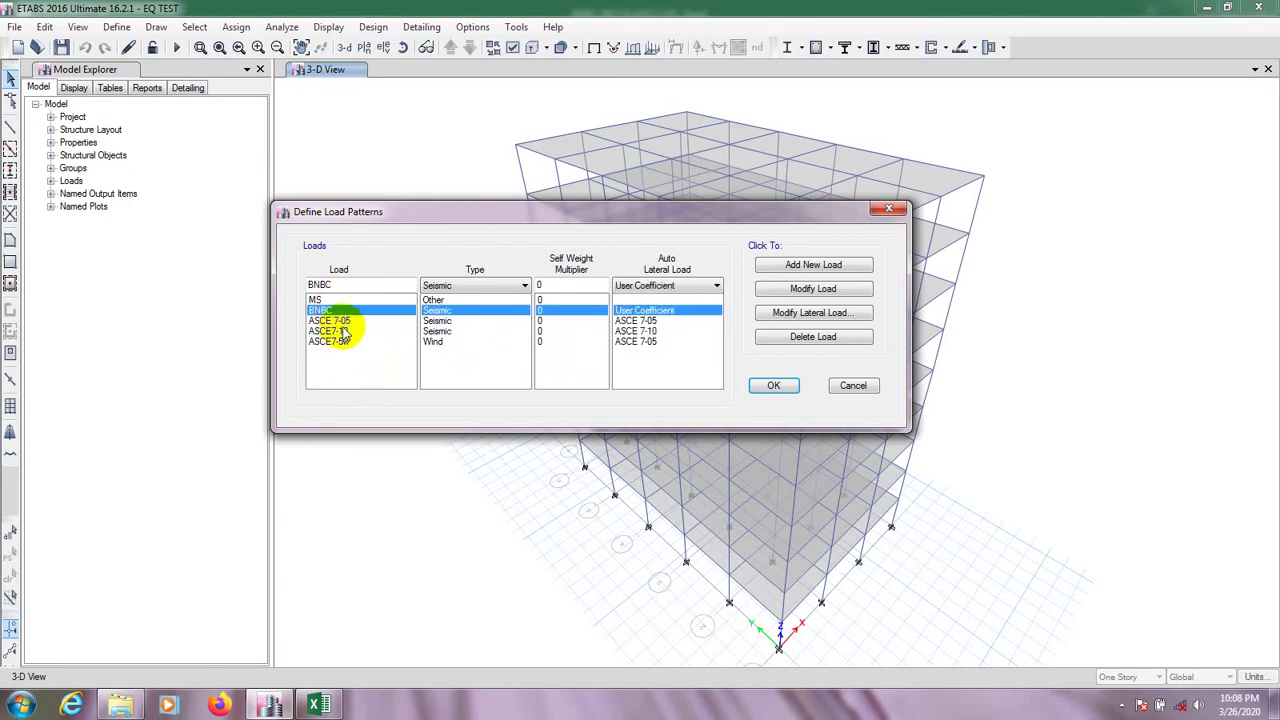
left_click(336, 331)
left_click(334, 311)
left_click(336, 331)
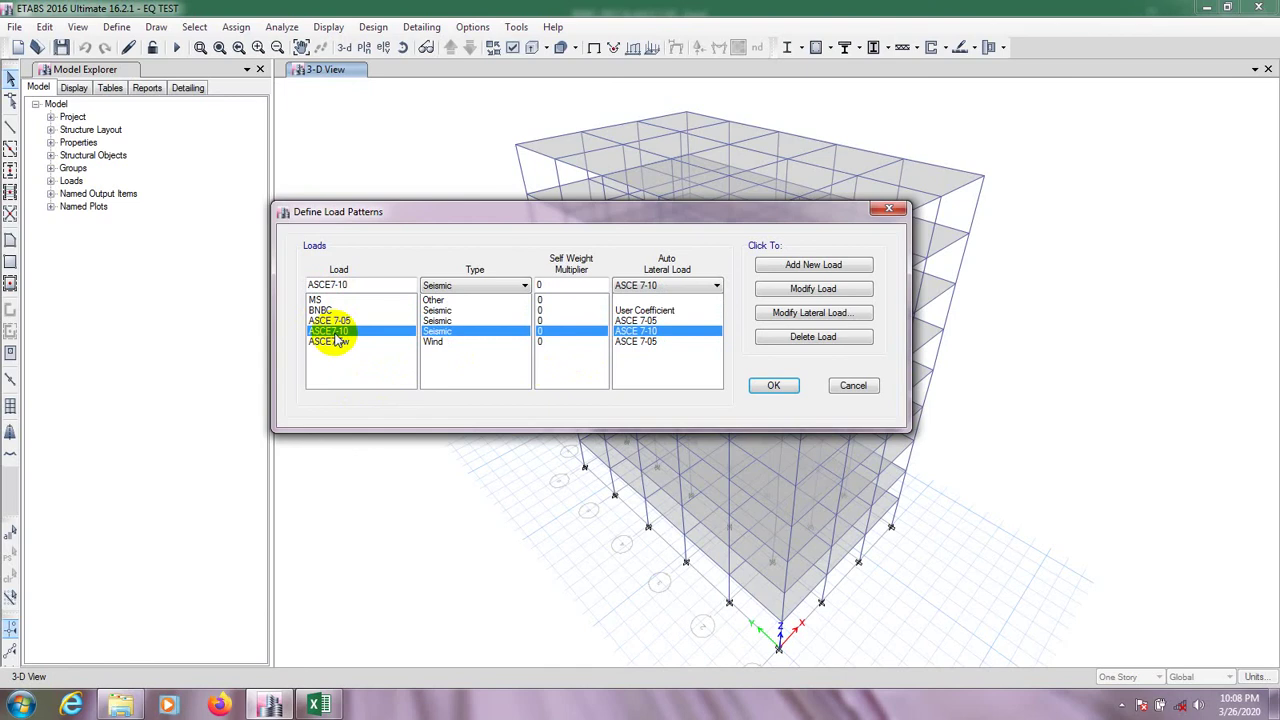
Step: Check the MS and ASCE 7-05 patterns, then cancel the Load Patterns dialog unchanged
left_click_drag(546, 211, 543, 199)
left_click(332, 289)
left_click(342, 309)
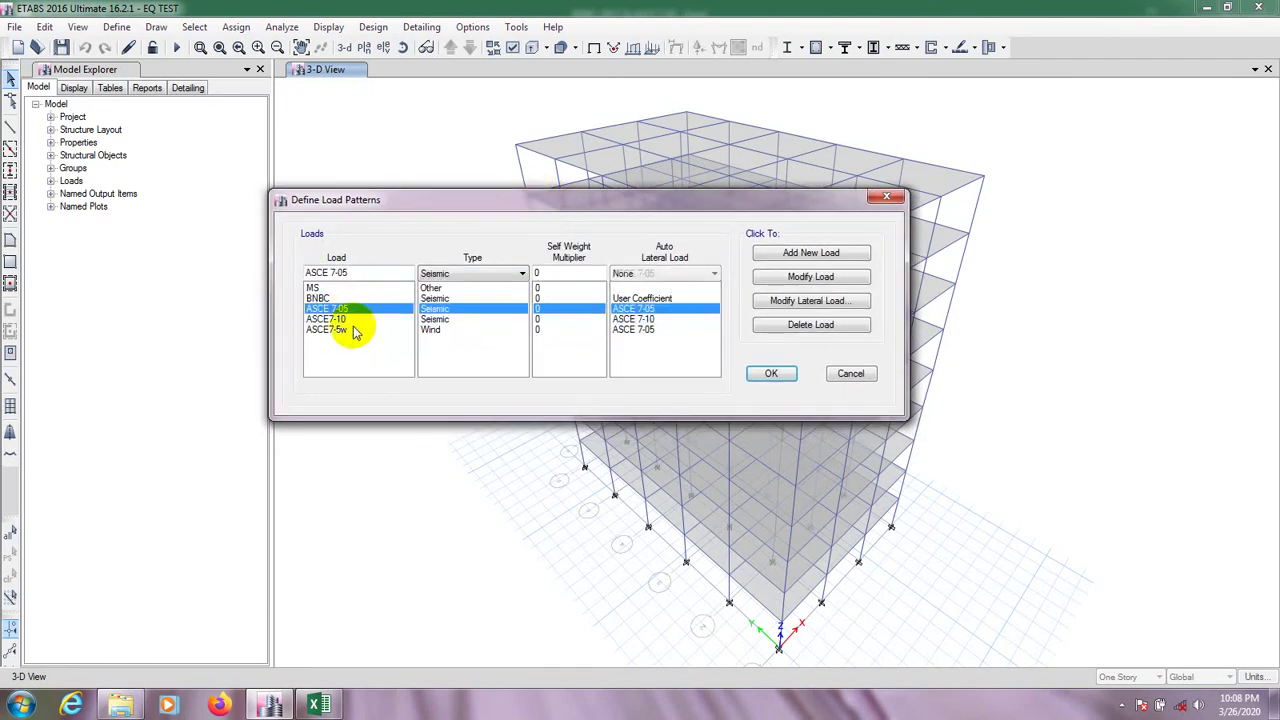
left_click_drag(541, 201, 513, 197)
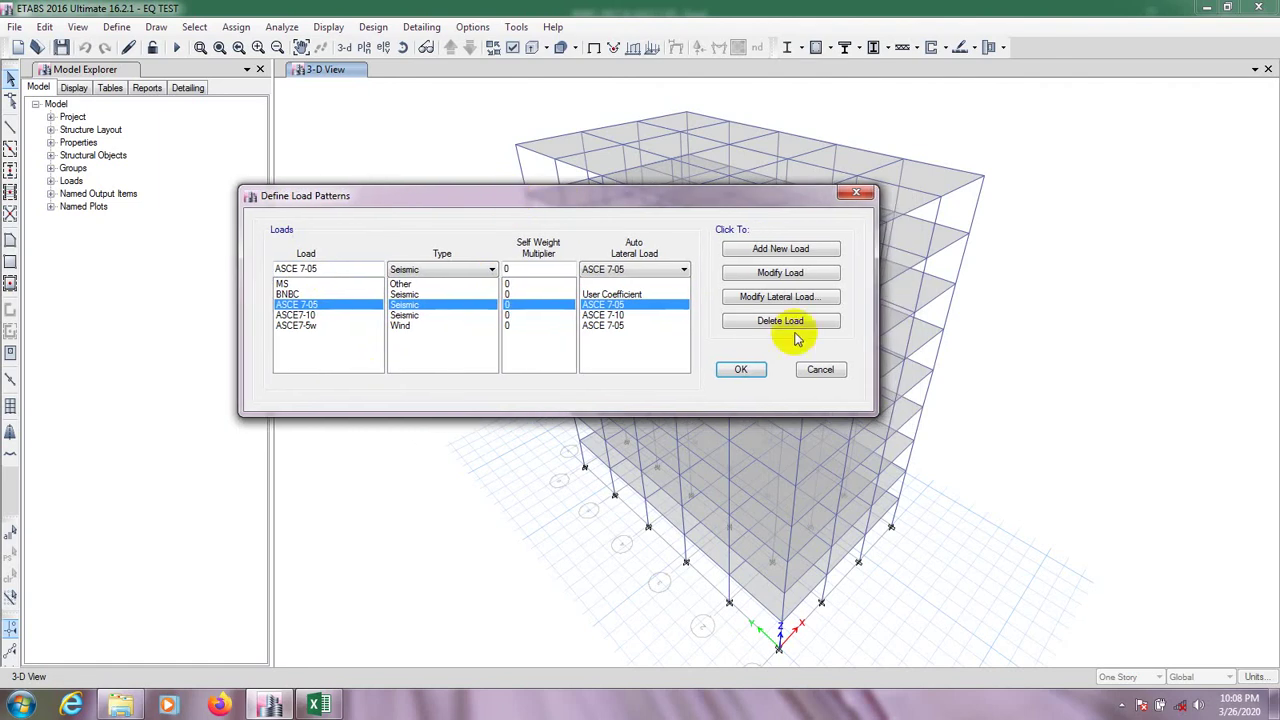
left_click(818, 371)
left_click_drag(997, 337, 986, 349)
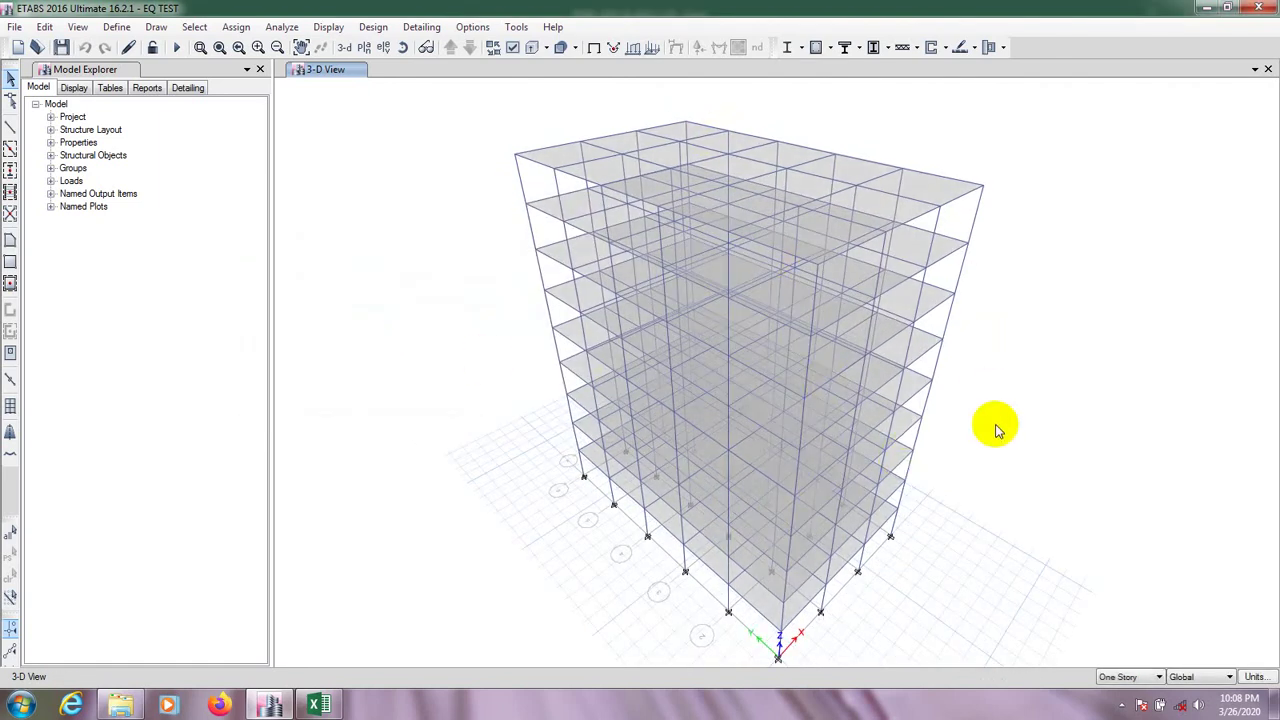
left_click_drag(1005, 430, 998, 423)
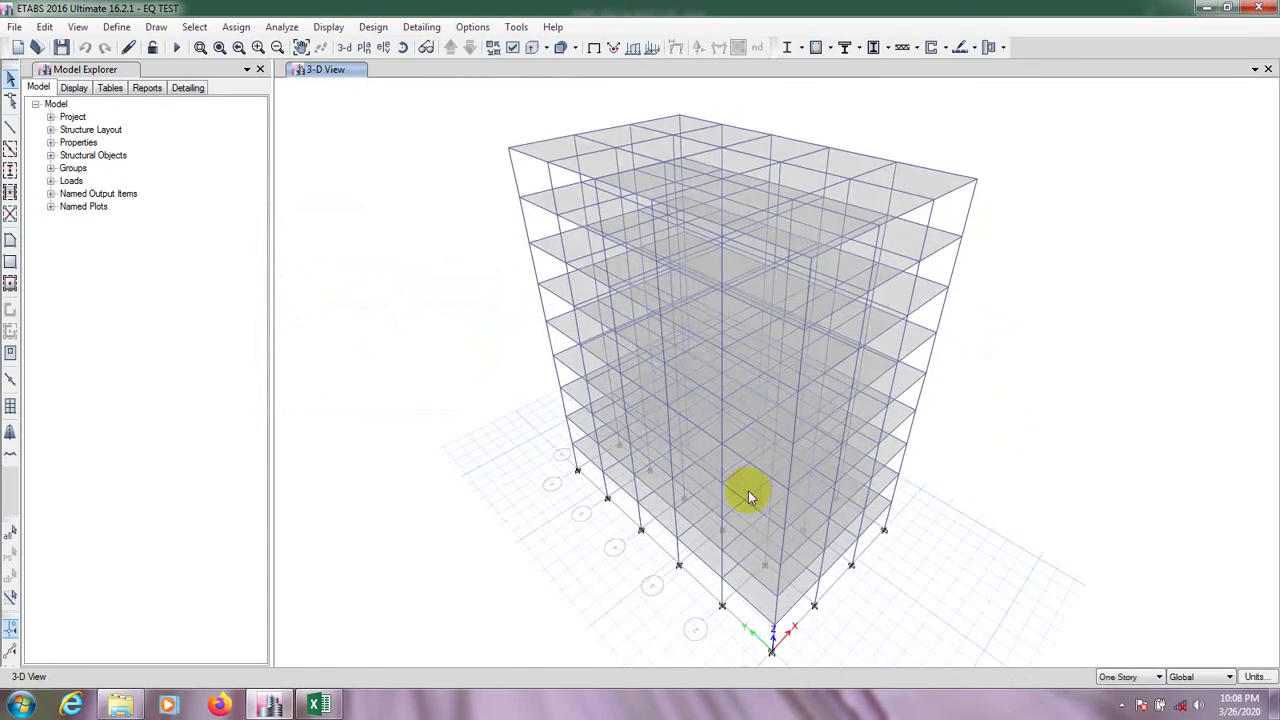
left_click(315, 707)
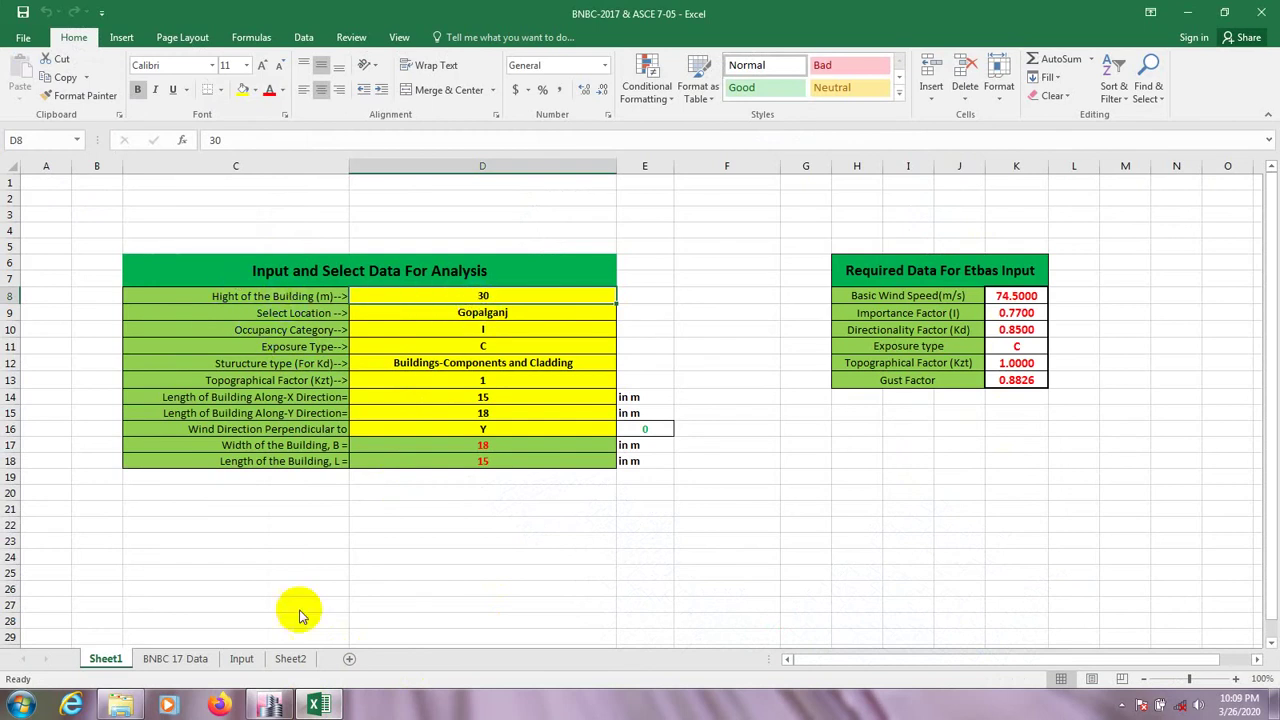
left_click(268, 705)
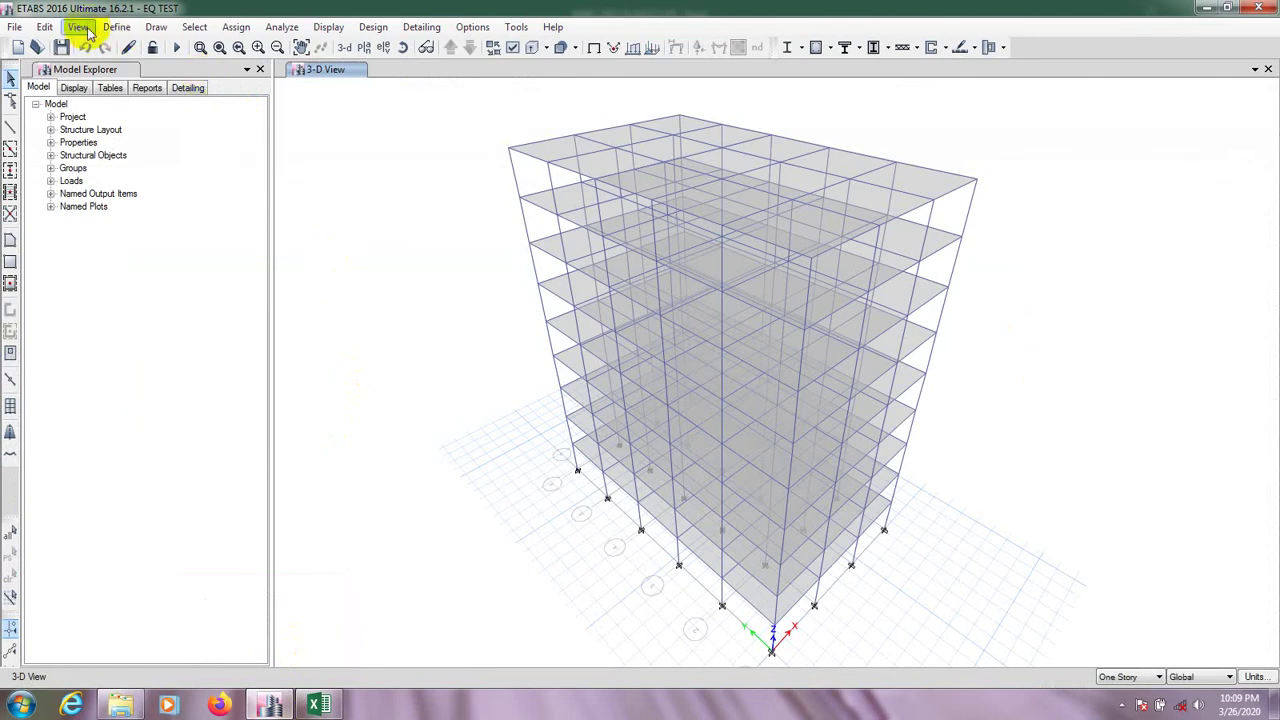
Step: Open the Modify/Show Story Data table from Edit Stories and Grid Systems
left_click(46, 27)
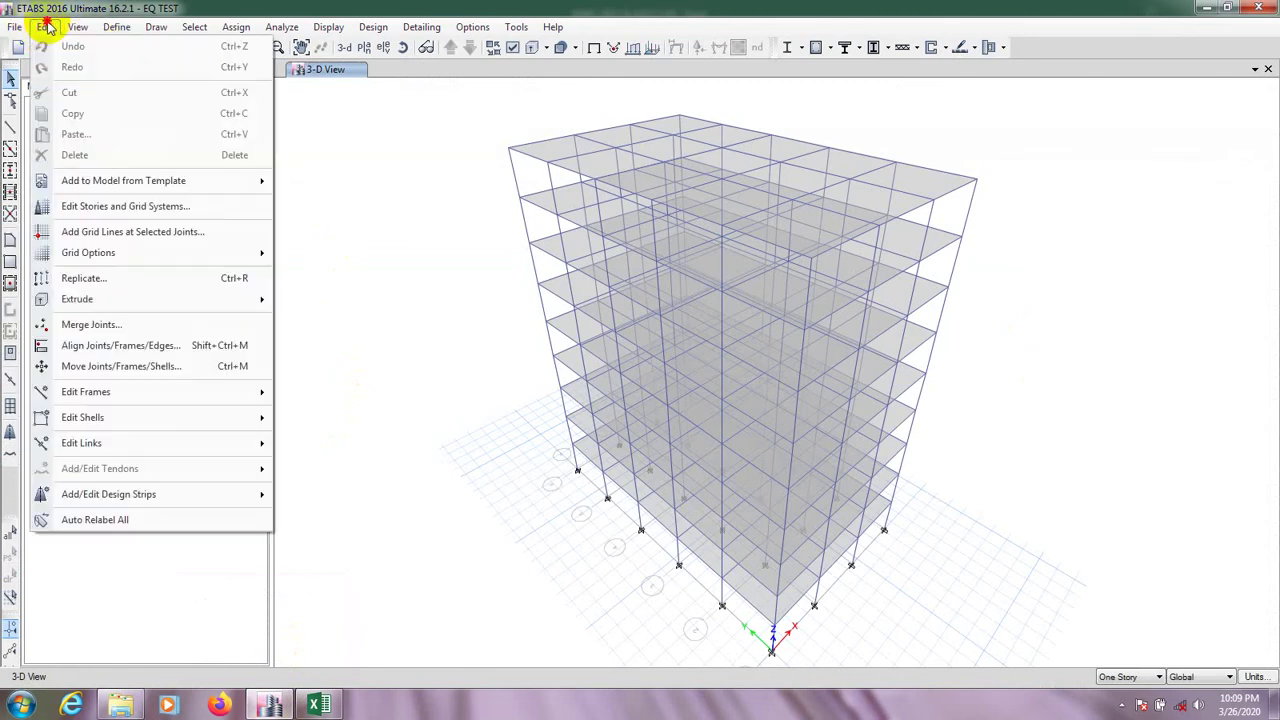
left_click(236, 27)
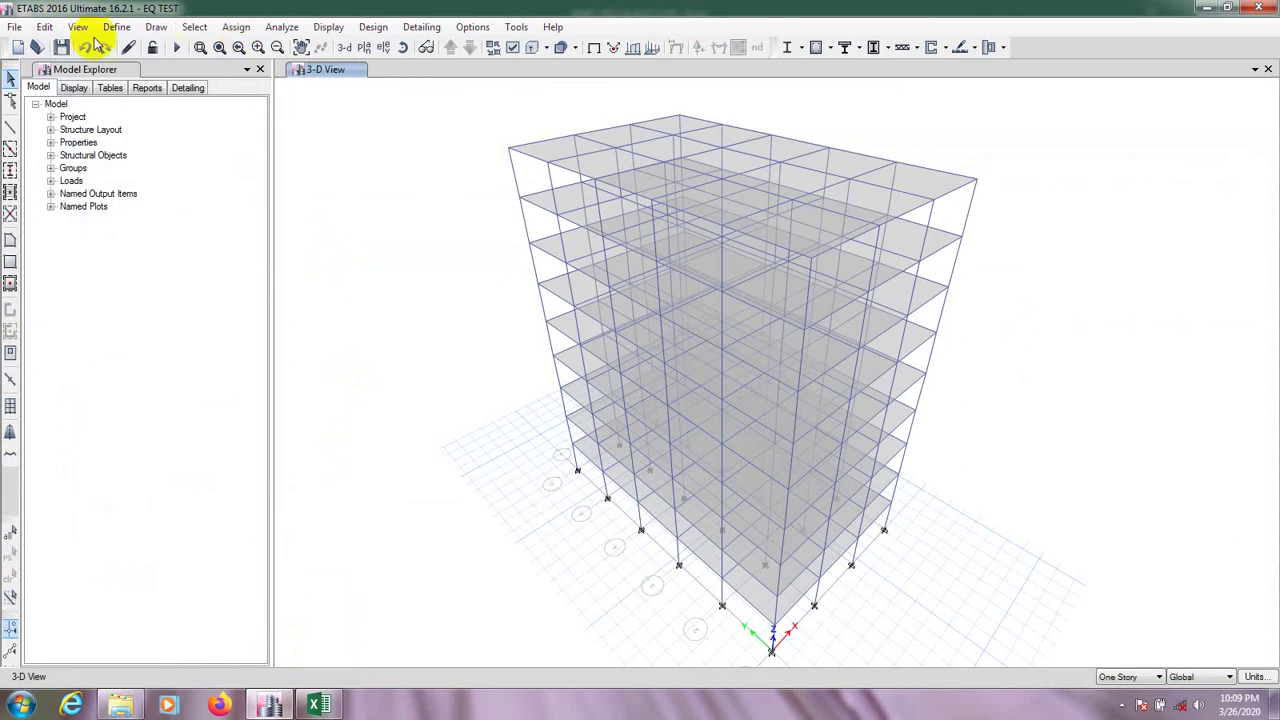
left_click(48, 27)
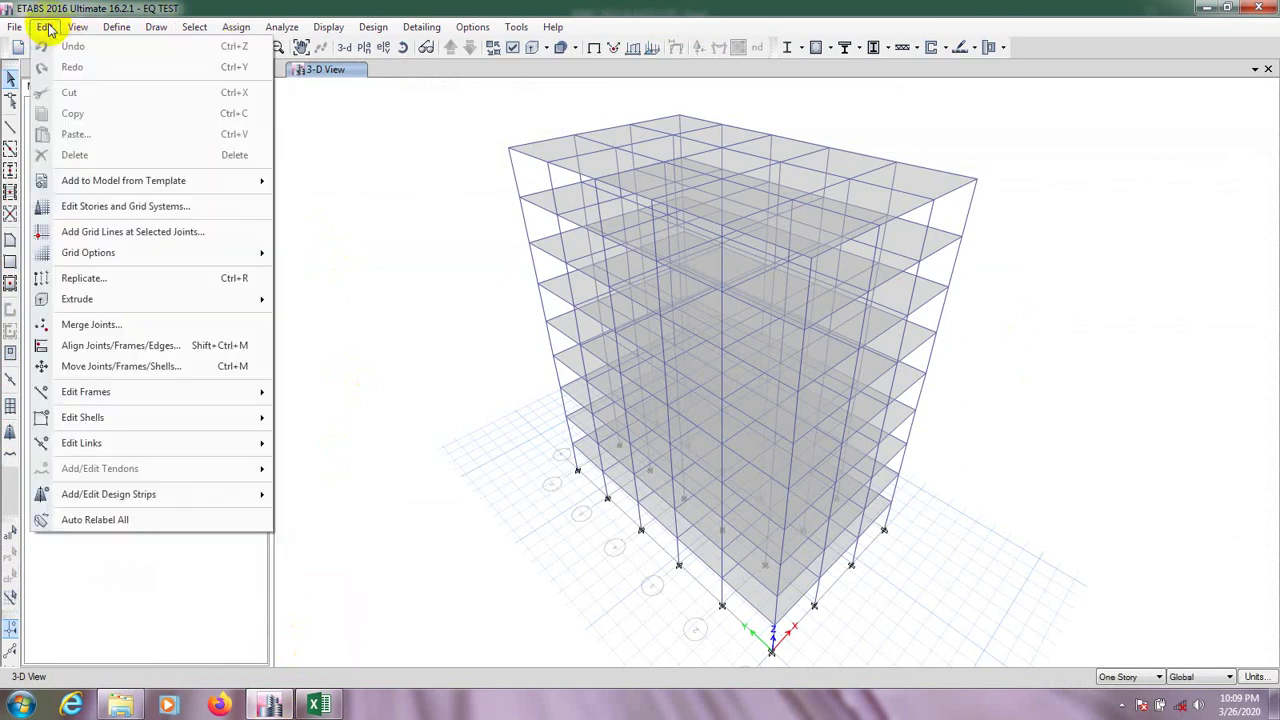
left_click(100, 207)
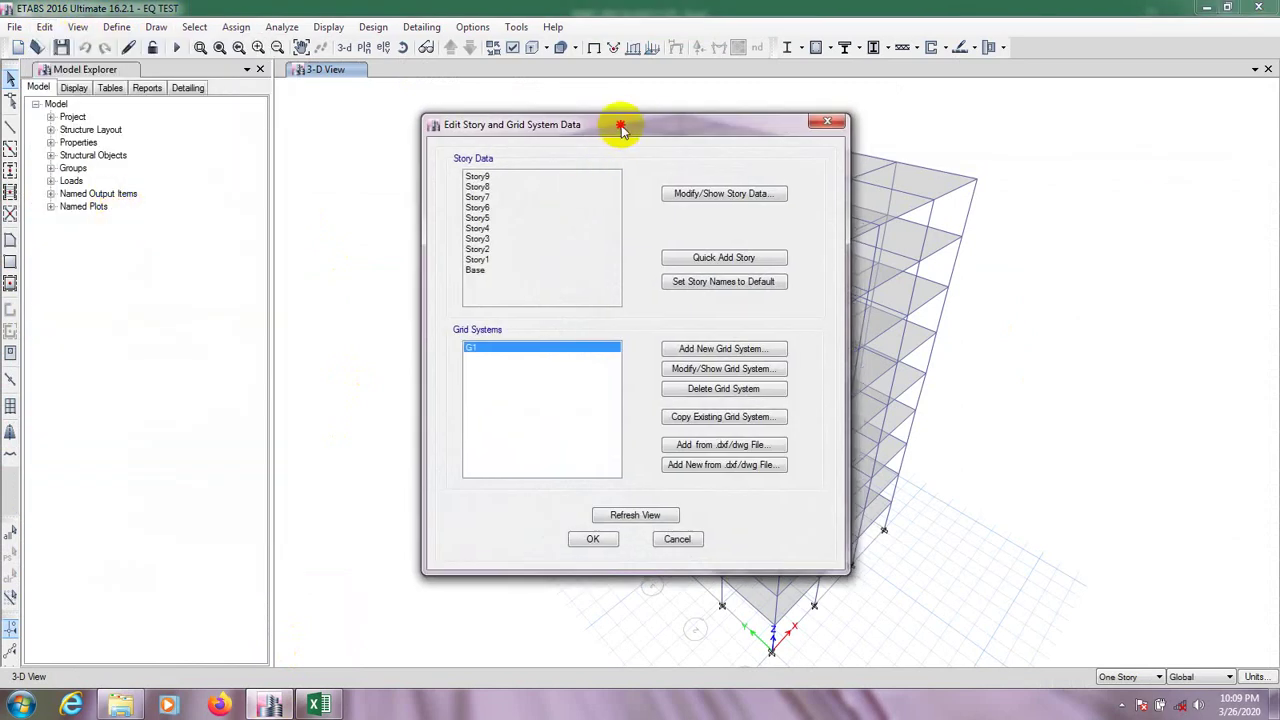
left_click_drag(621, 130, 529, 136)
left_click(632, 197)
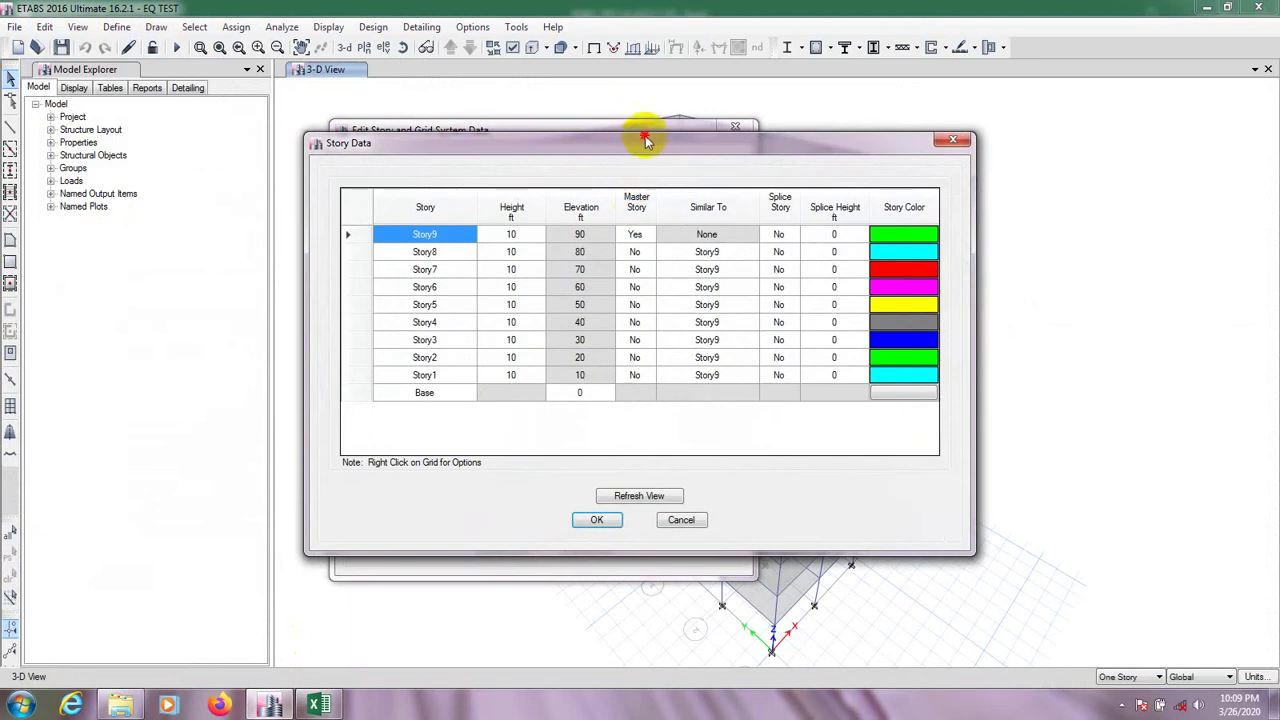
left_click_drag(645, 142, 488, 122)
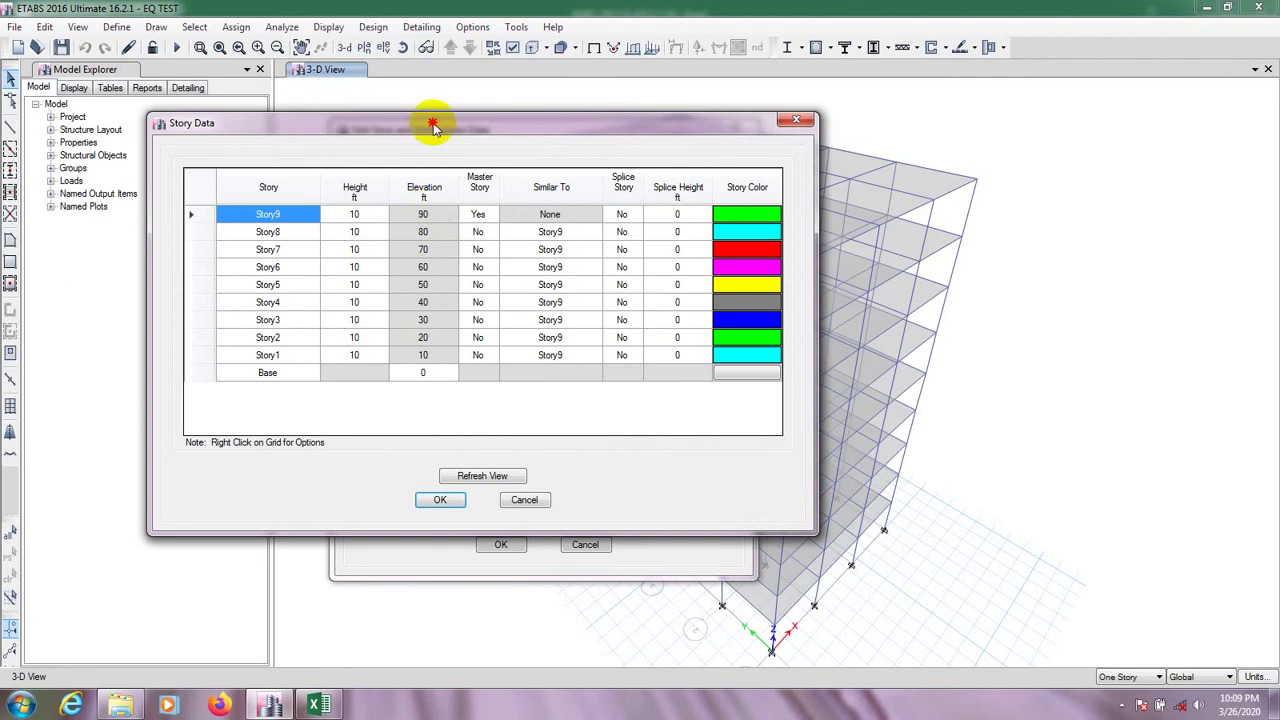
left_click_drag(428, 121, 424, 119)
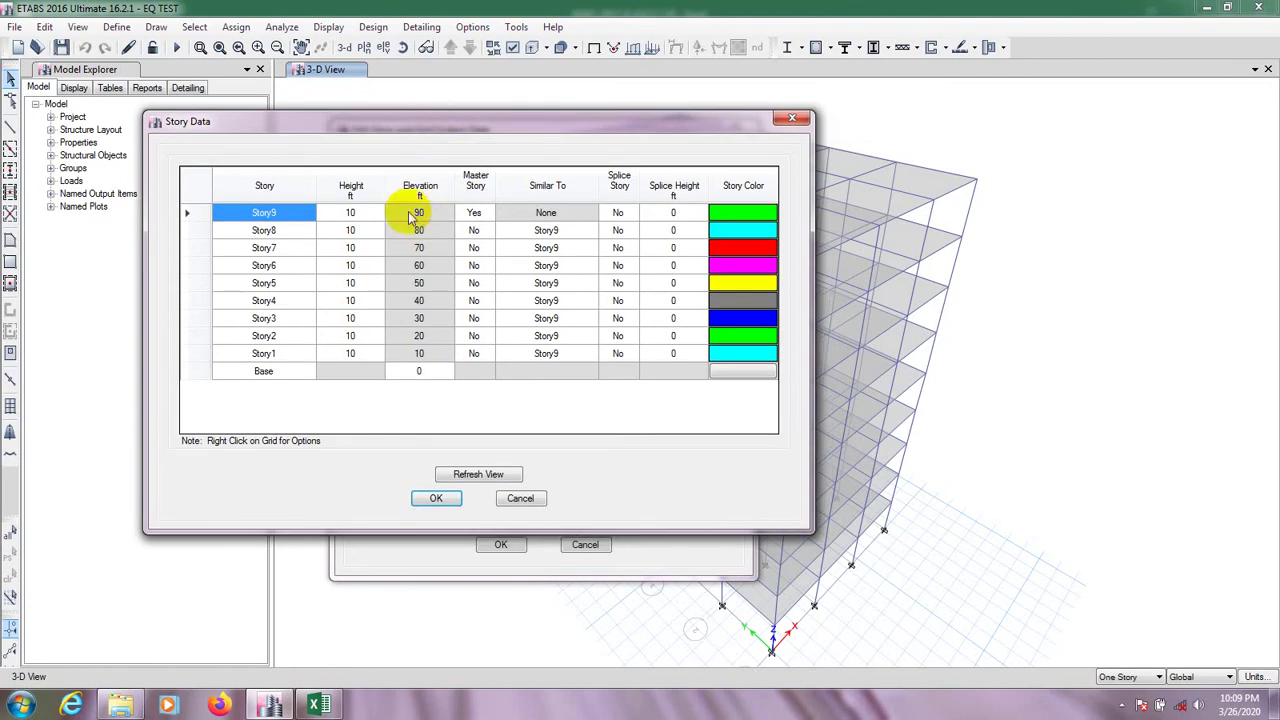
Step: Review Story9's 90 ft elevation and cancel both story dialogs without changes
left_click(424, 215)
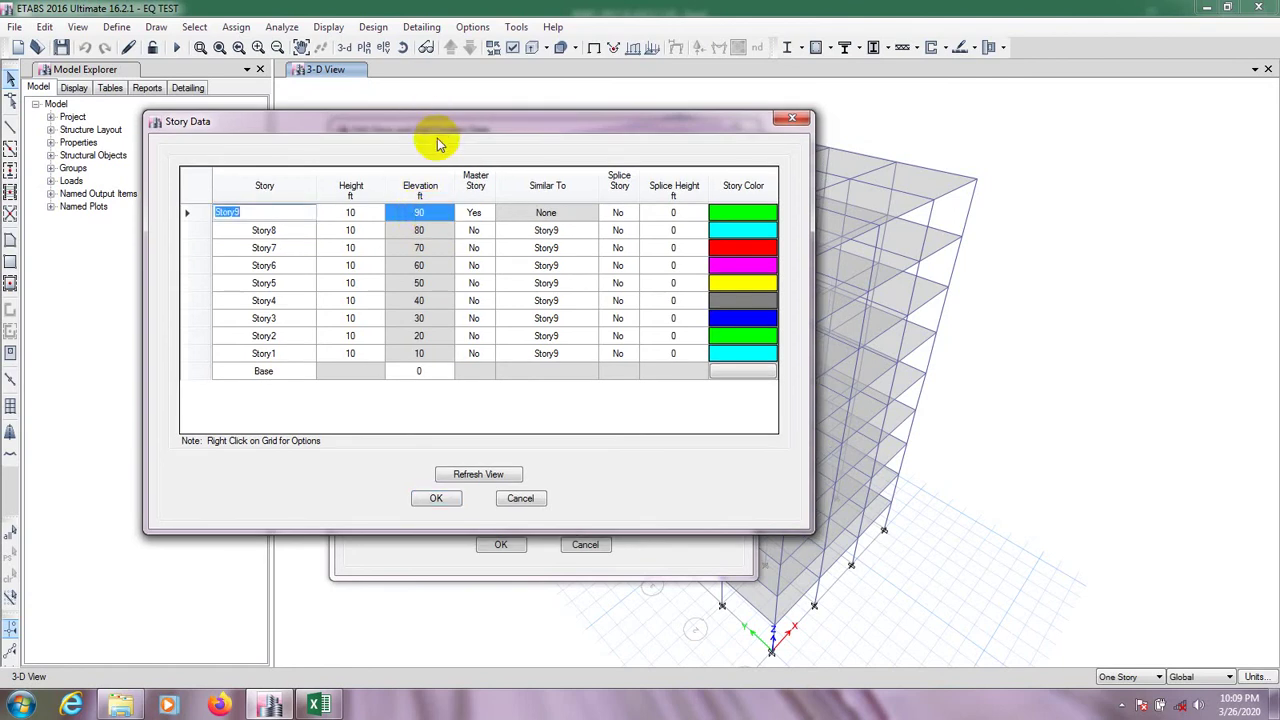
left_click_drag(440, 130, 433, 129)
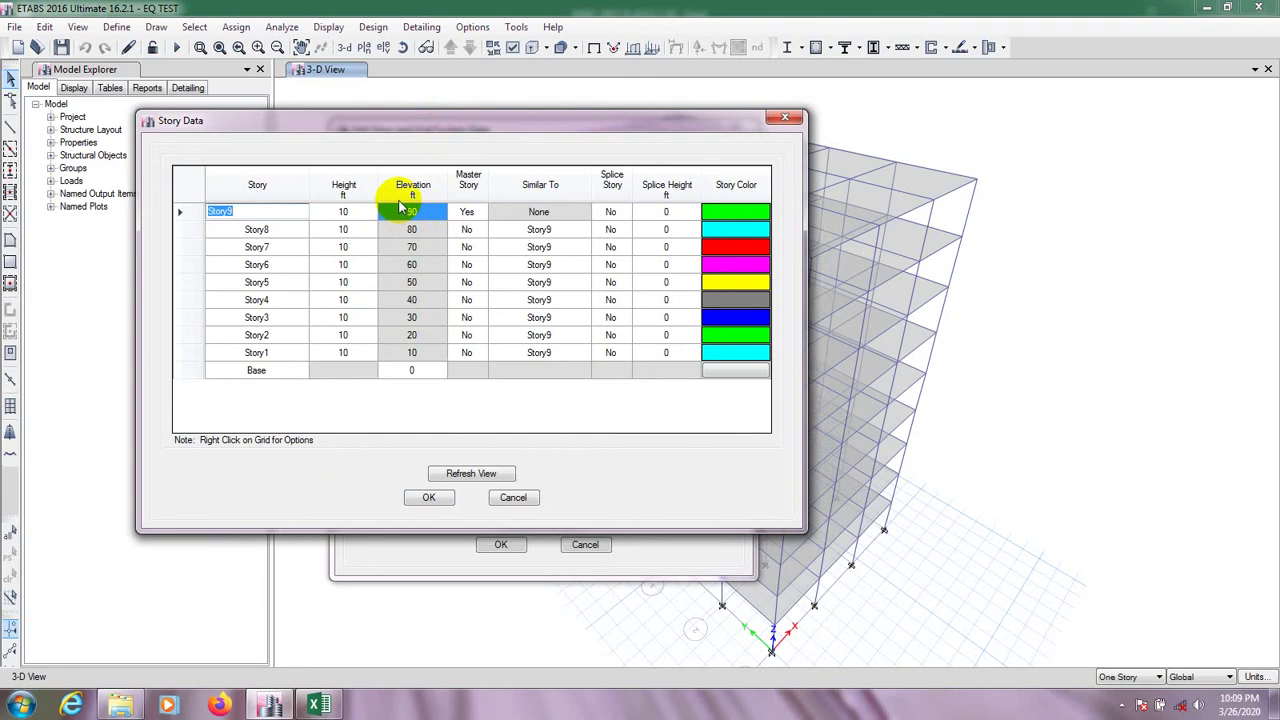
left_click(513, 497)
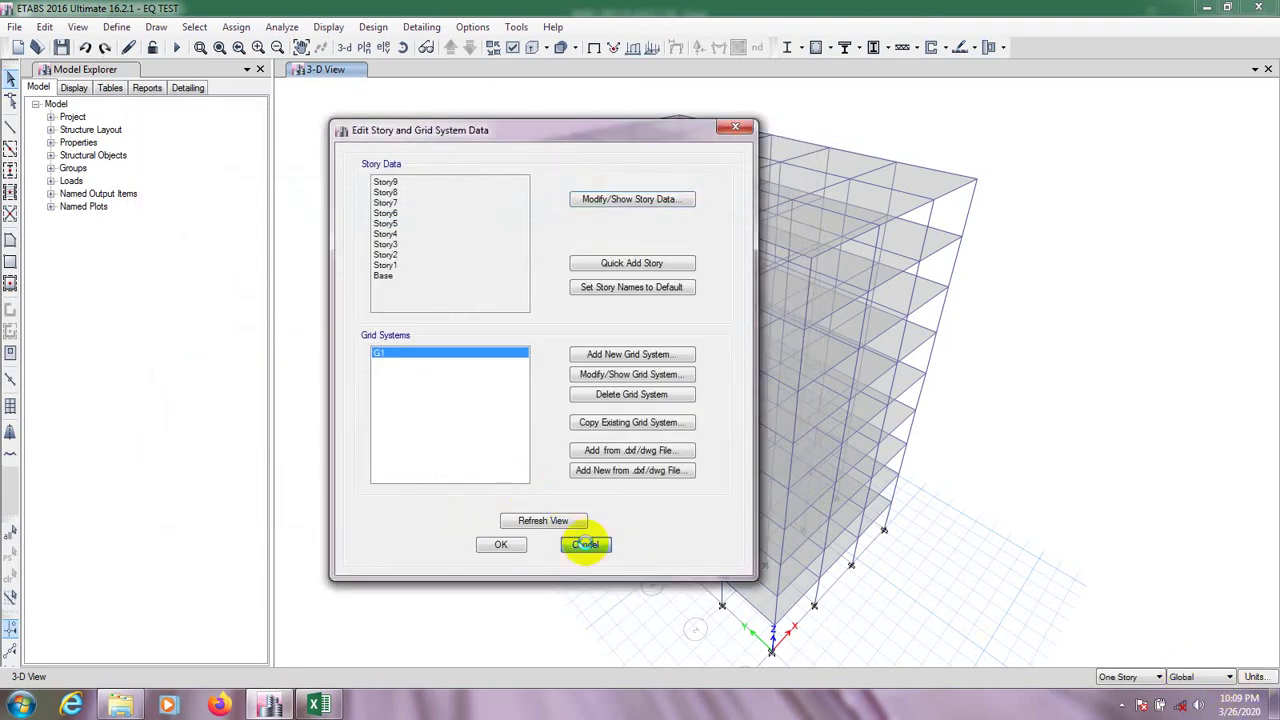
left_click(585, 544)
left_click(1254, 677)
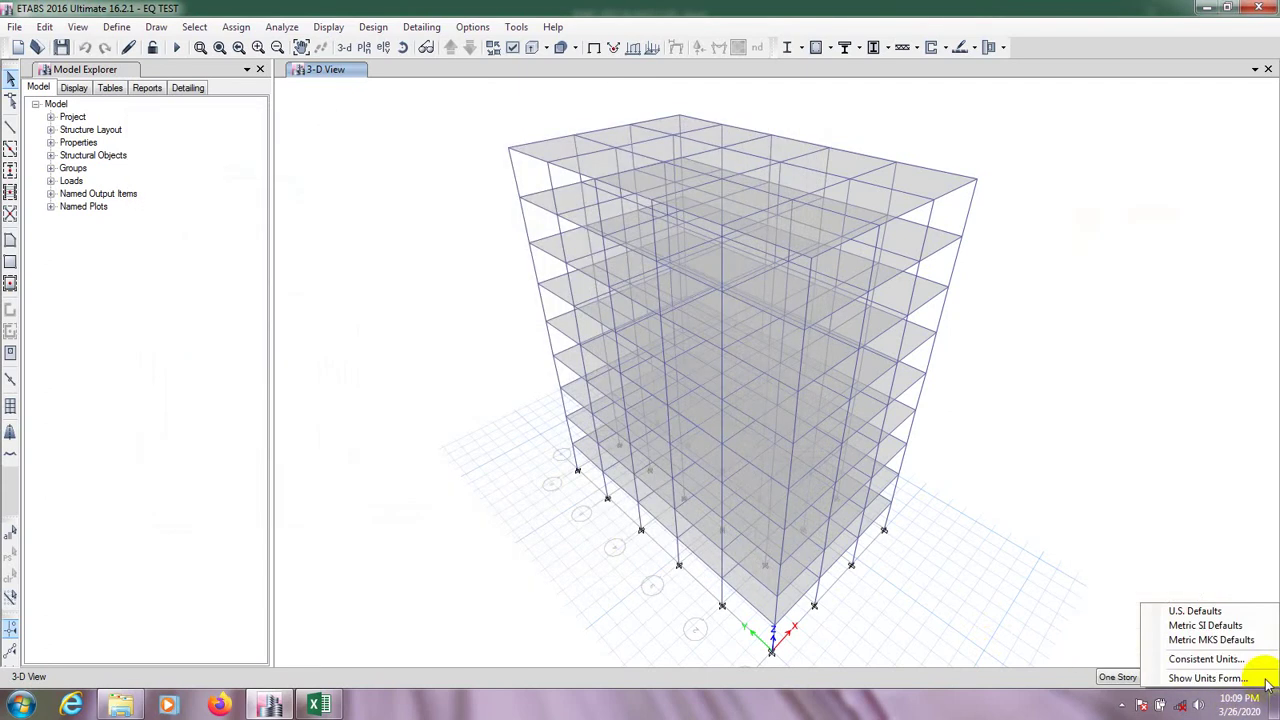
Step: Switch the model to Metric SI Defaults, then revert the units to U.S. Defaults
left_click(1213, 626)
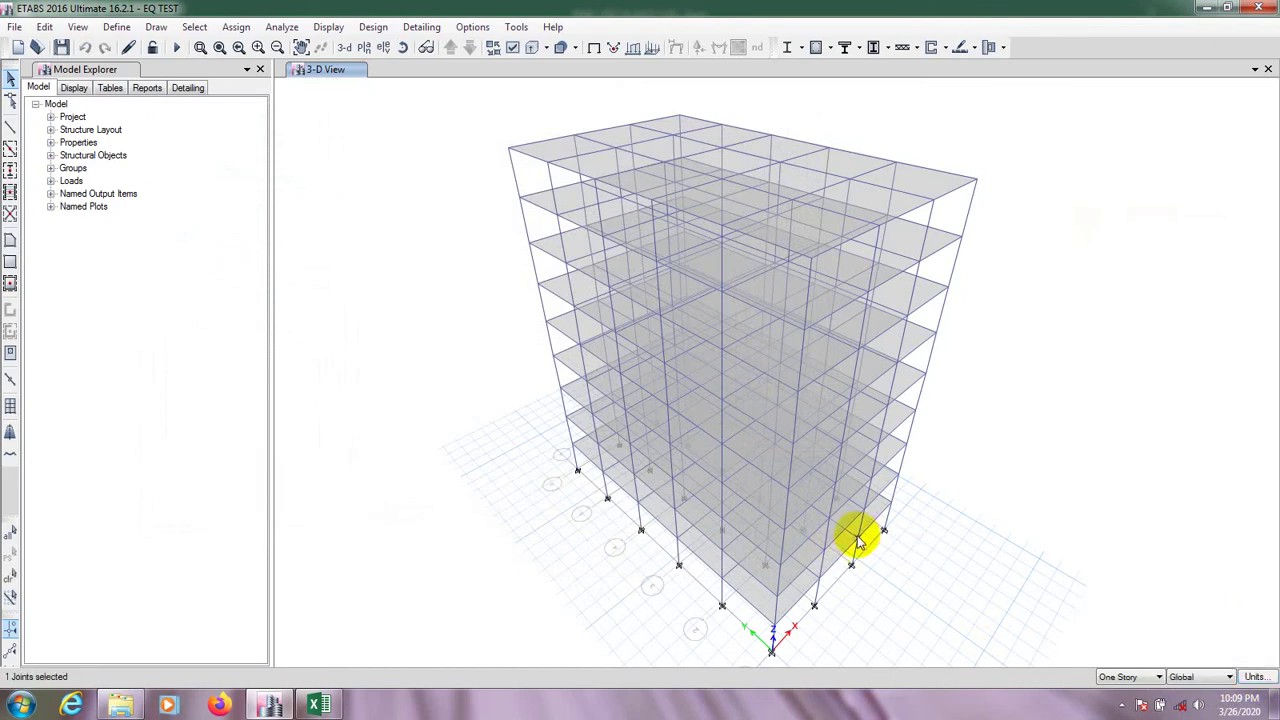
left_click(1255, 677)
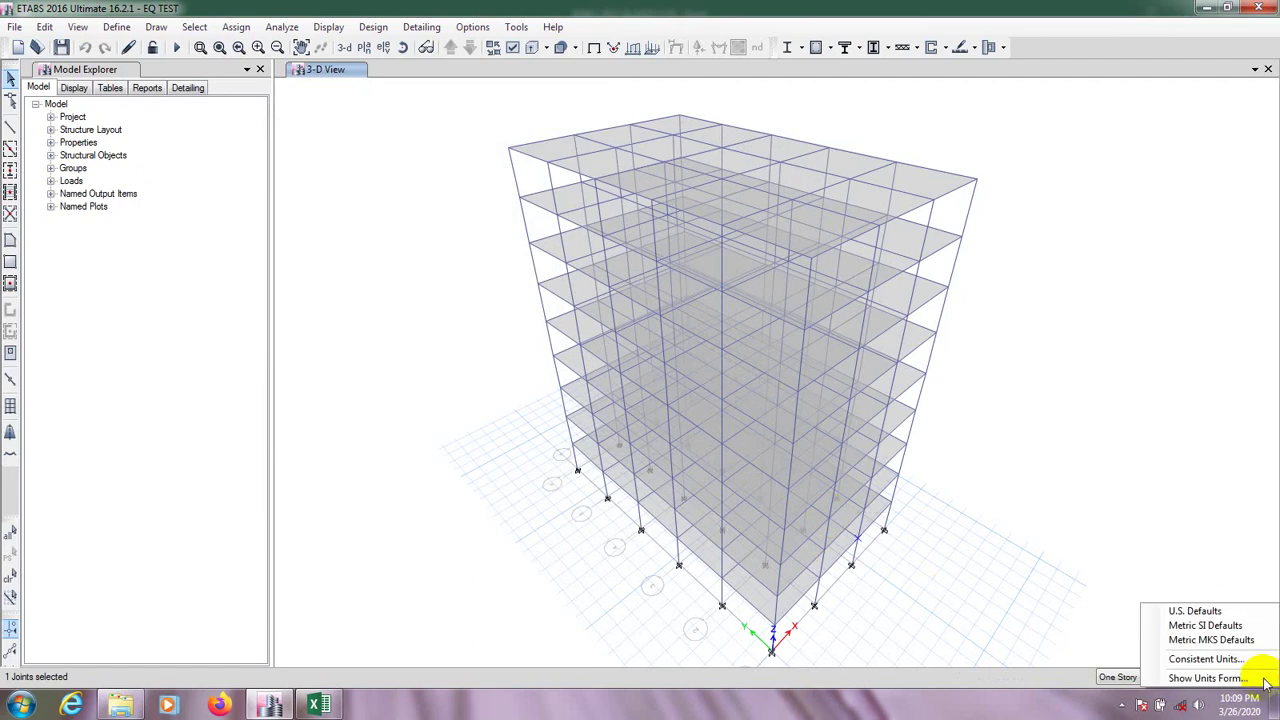
left_click(1197, 613)
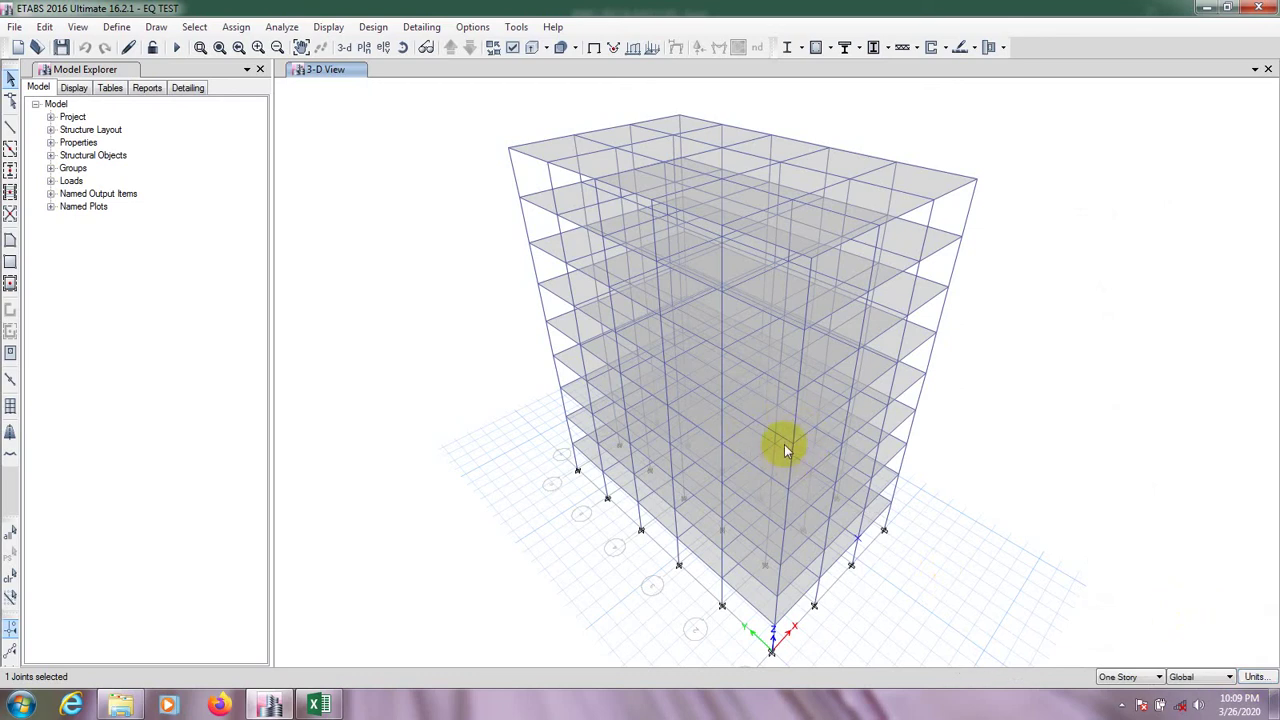
Step: Recheck the story data table without changes, then apply Metric SI Defaults units
left_click(44, 27)
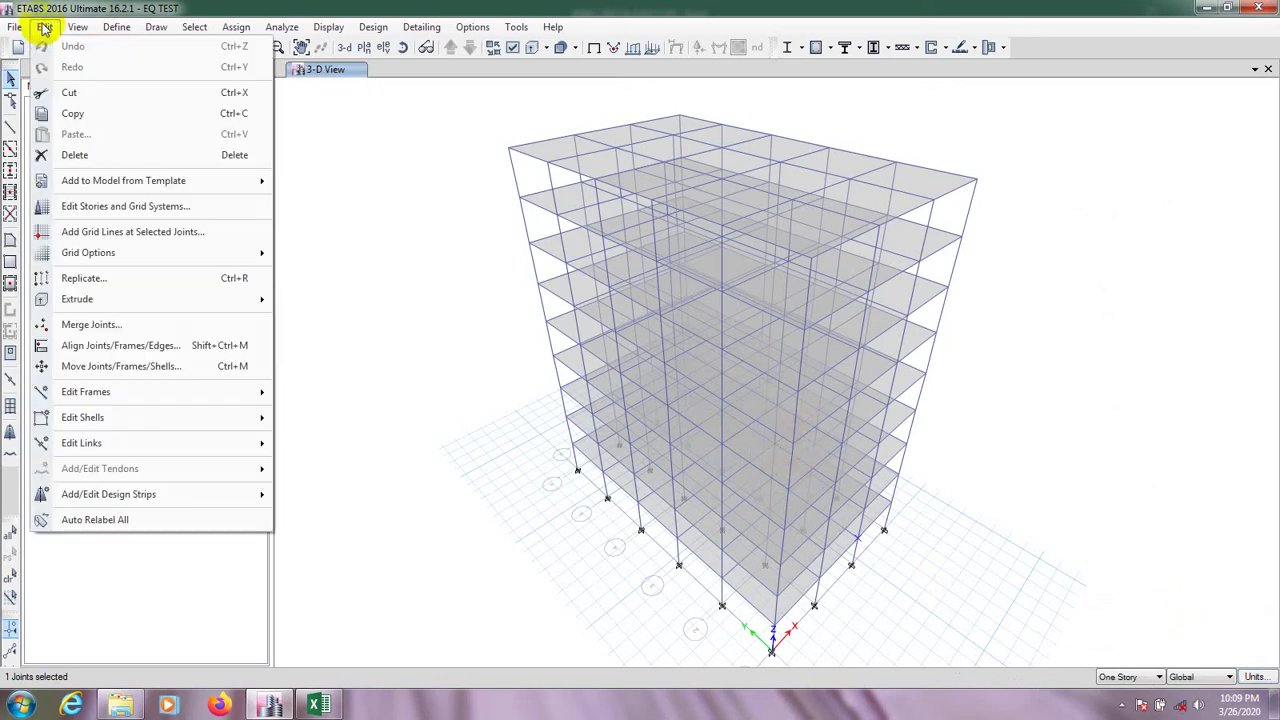
left_click(104, 205)
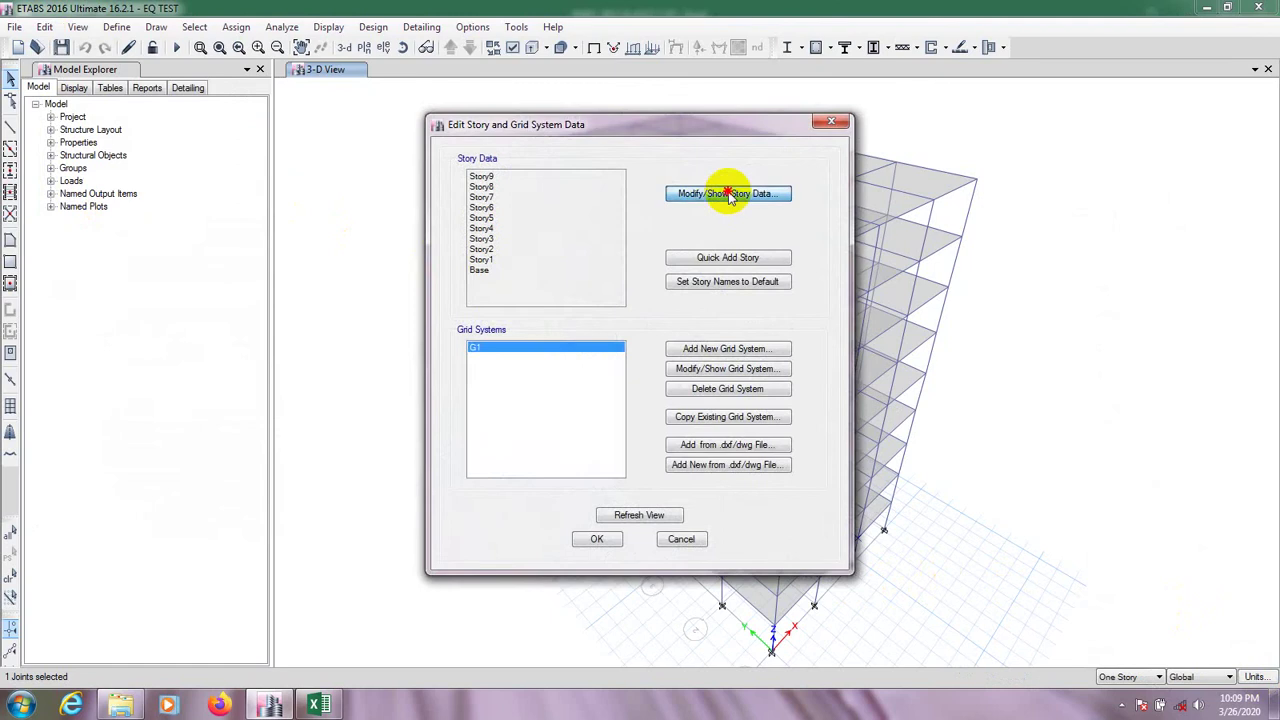
left_click(731, 194)
left_click_drag(632, 142, 512, 128)
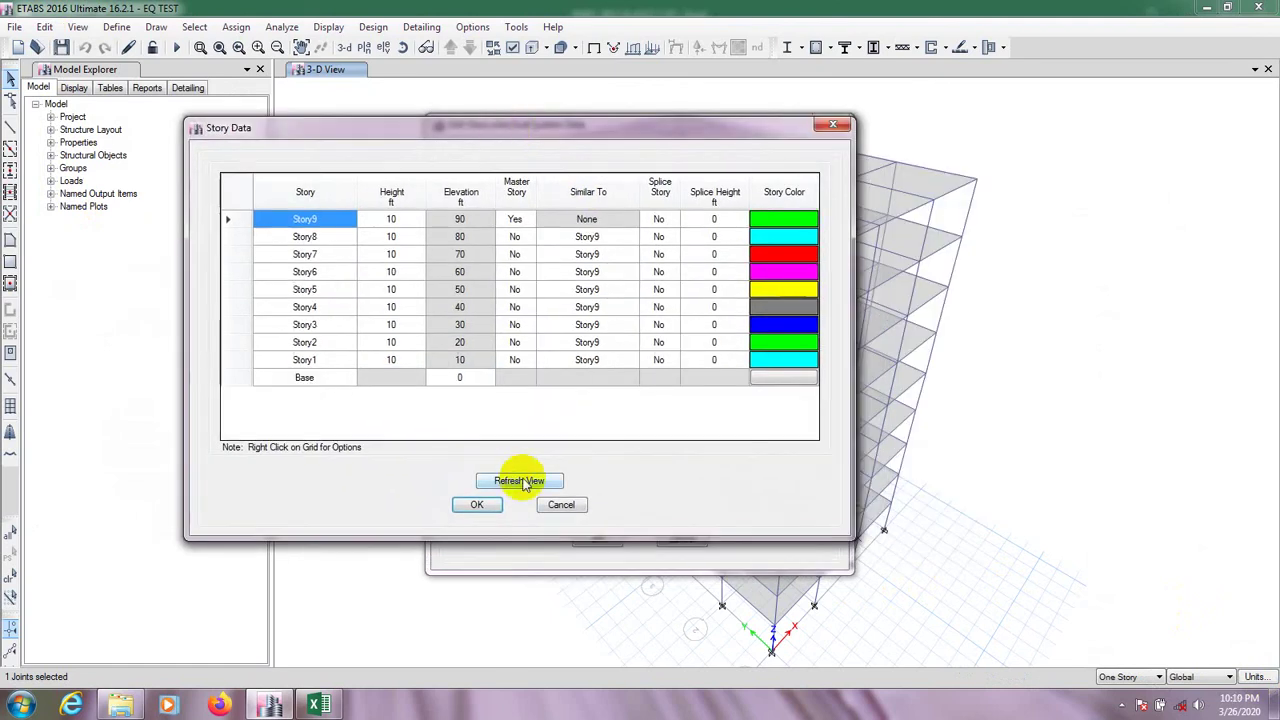
left_click(565, 512)
left_click(684, 538)
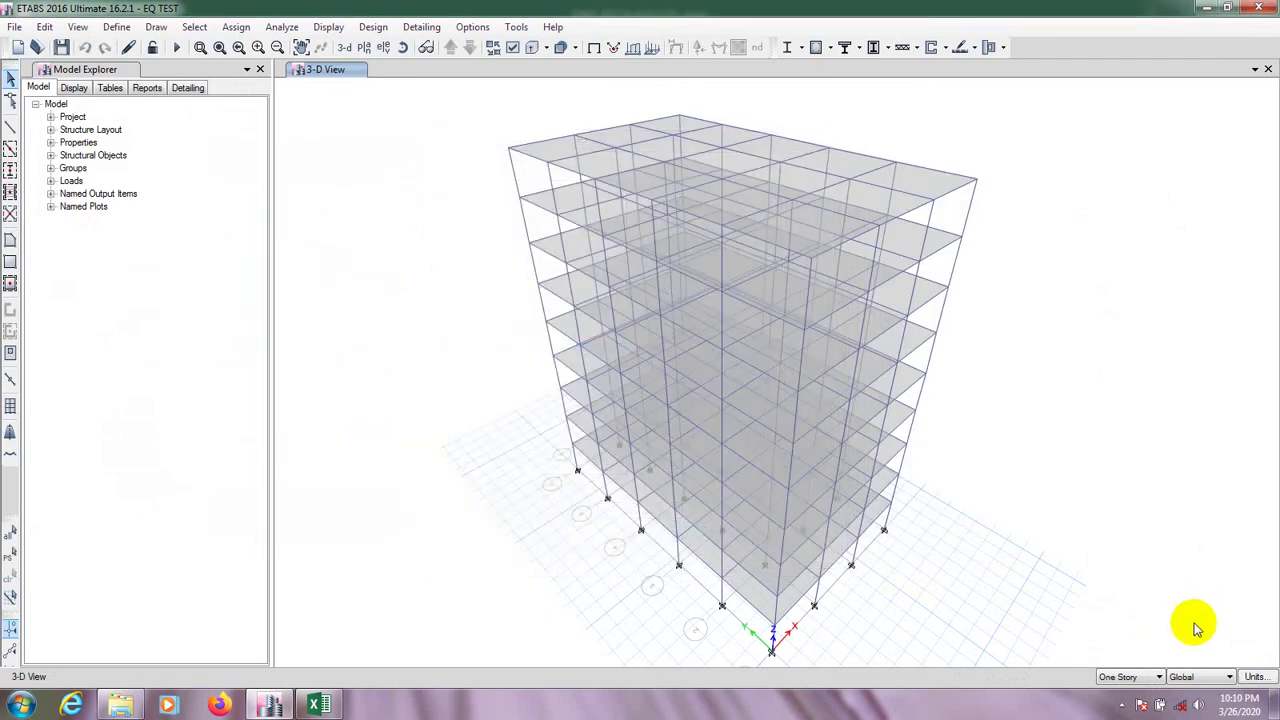
left_click(1258, 678)
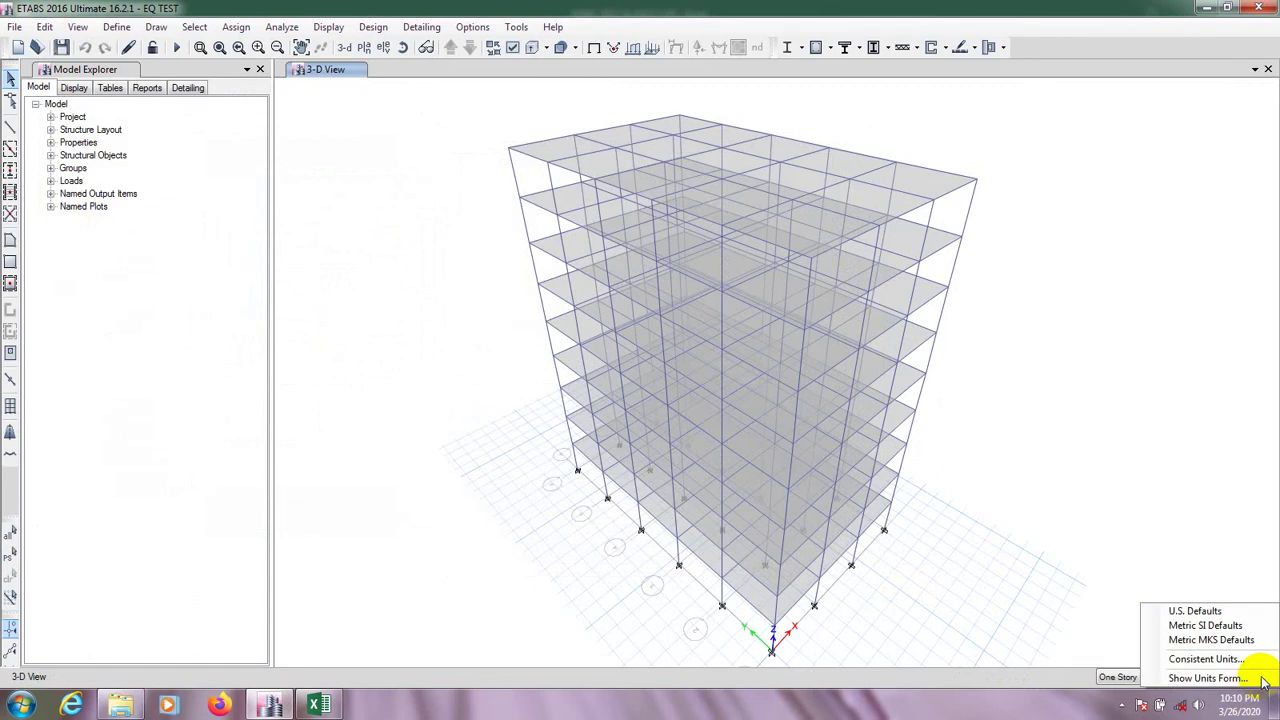
left_click(1210, 625)
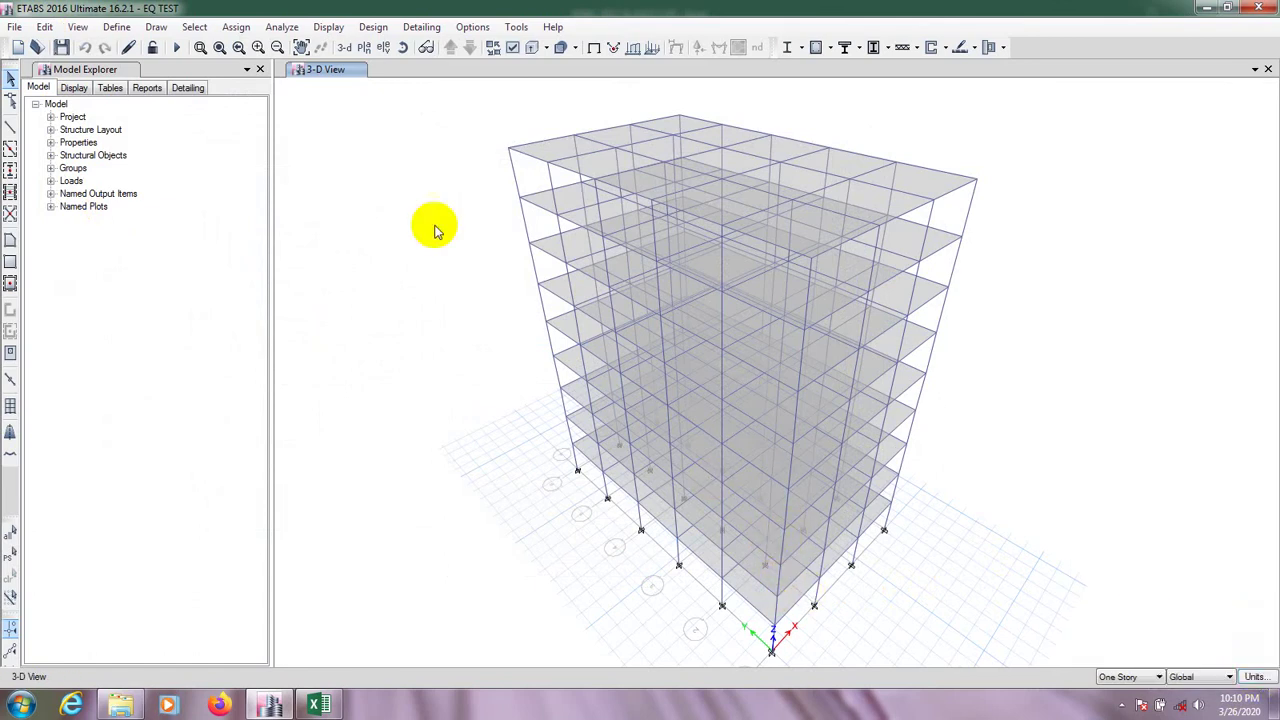
Step: Open the Story Data table from Edit Stories and Grid Systems
left_click(45, 27)
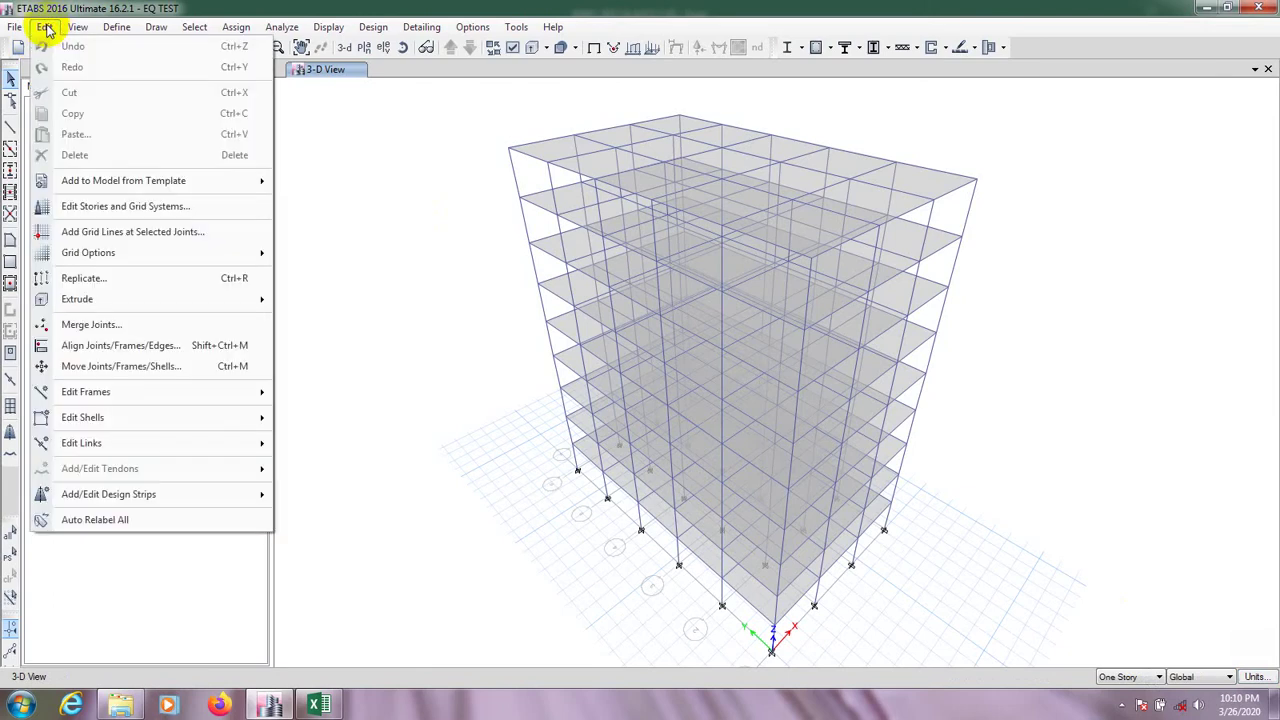
left_click(133, 205)
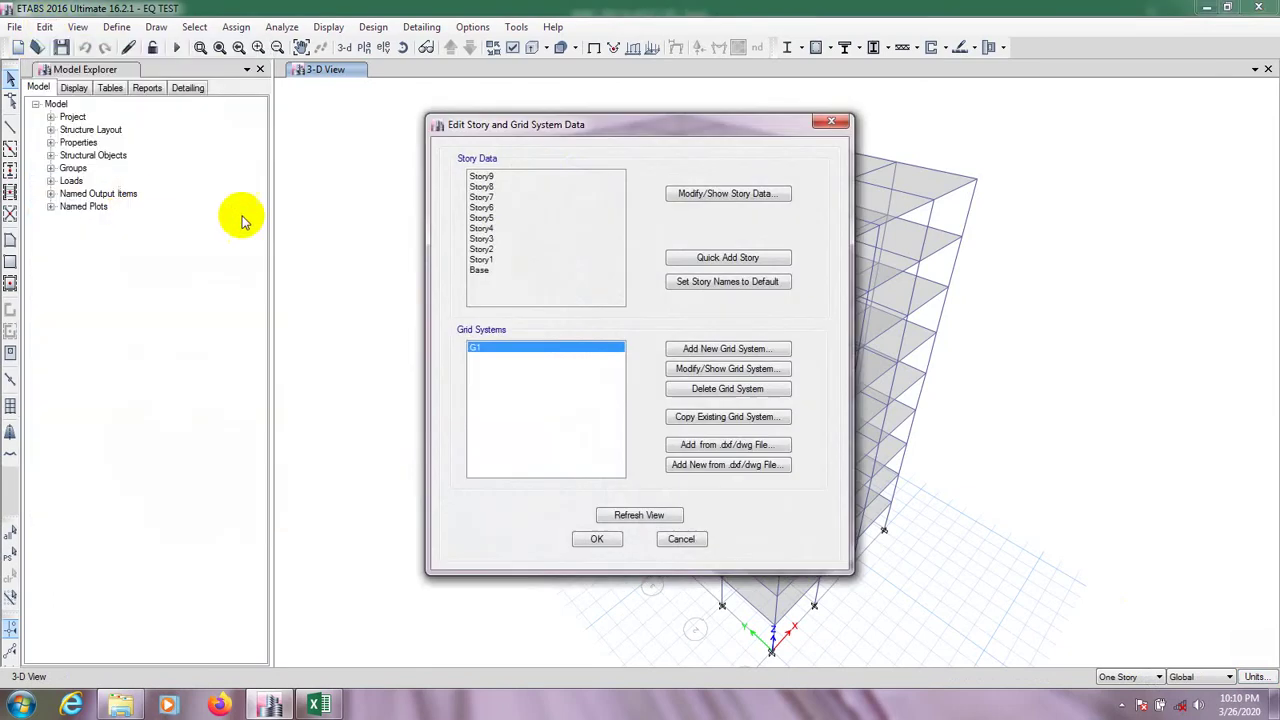
left_click_drag(560, 127, 374, 125)
left_click(530, 197)
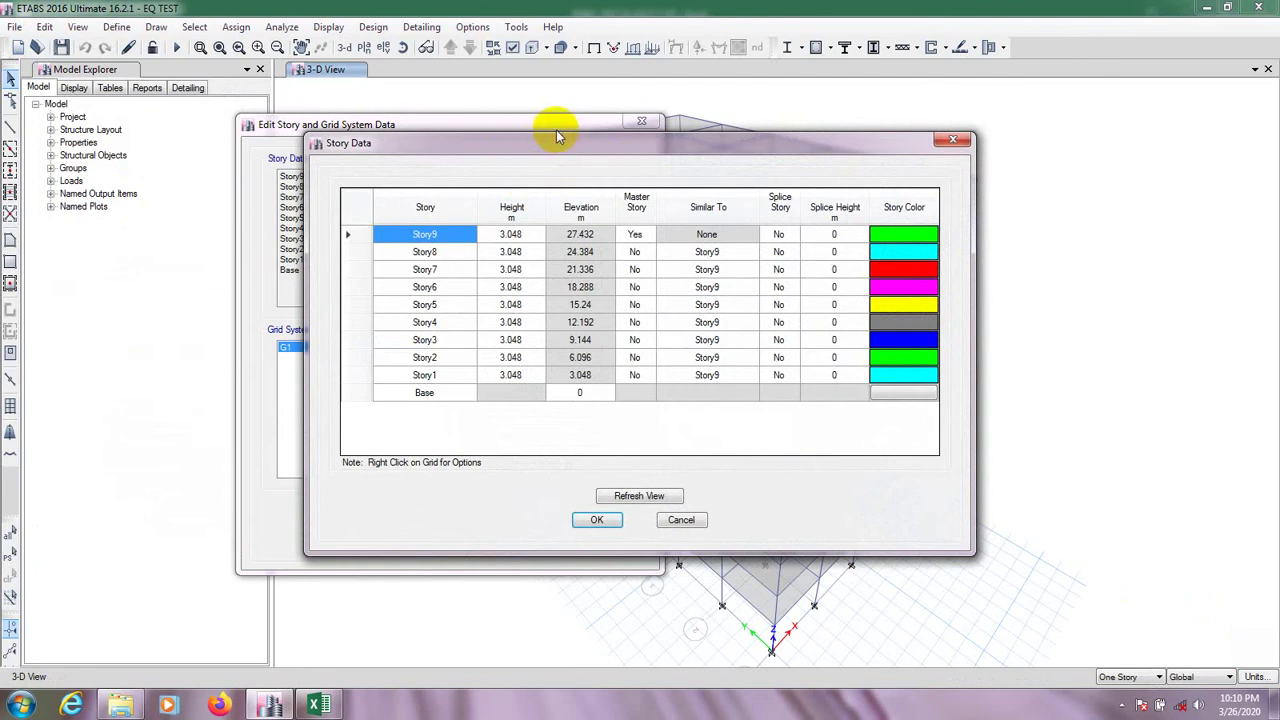
left_click_drag(543, 152, 389, 142)
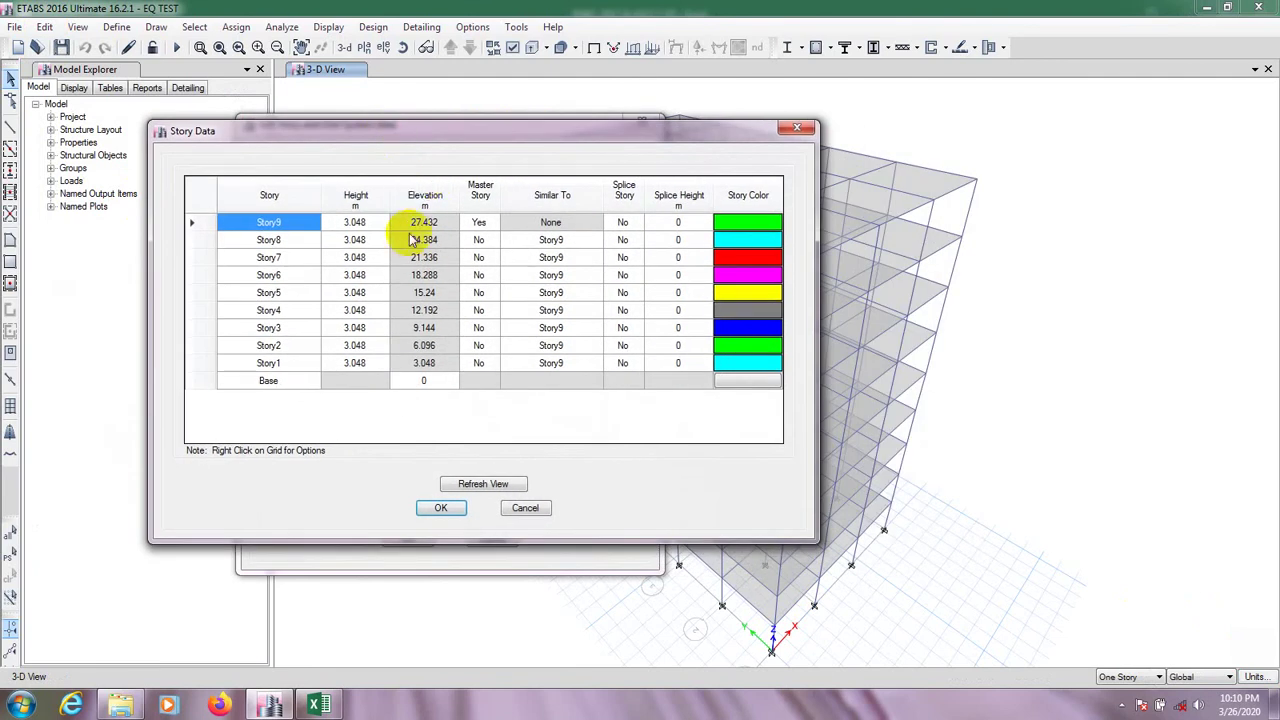
Step: Copy Story9's 27.432 m elevation from the story table and return to Excel
left_click(412, 226)
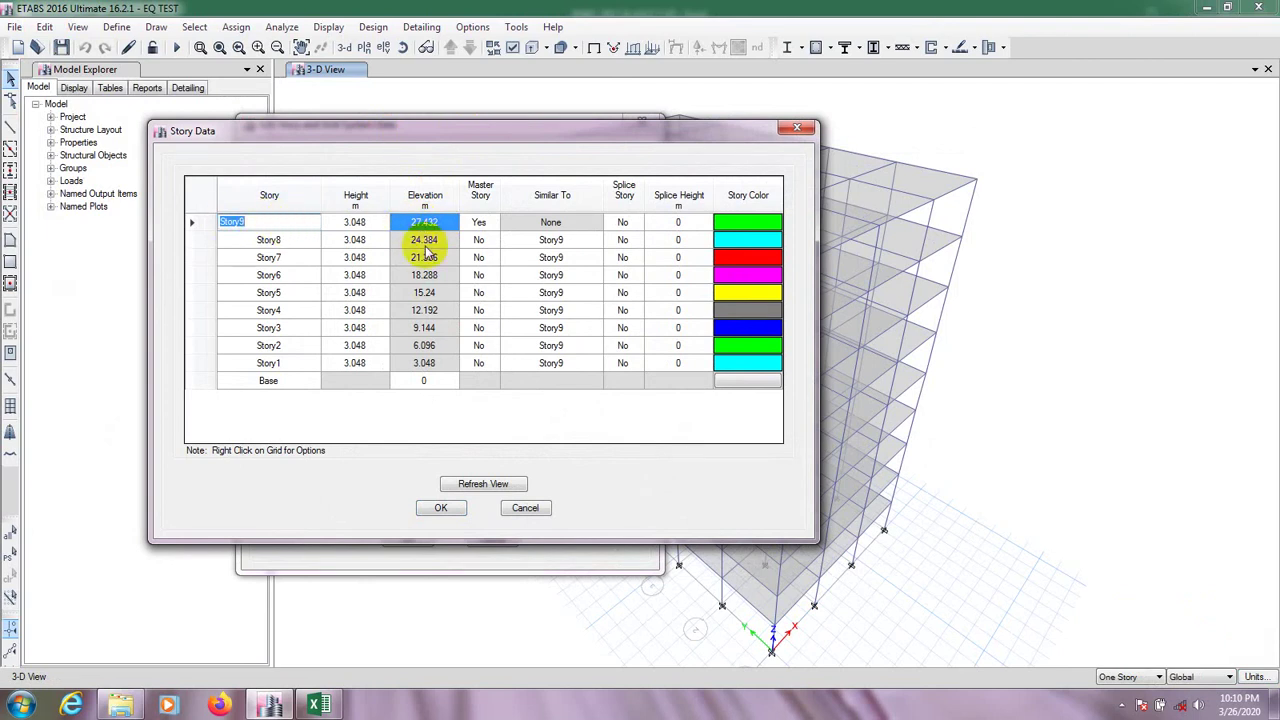
left_click(425, 240)
left_click(425, 222)
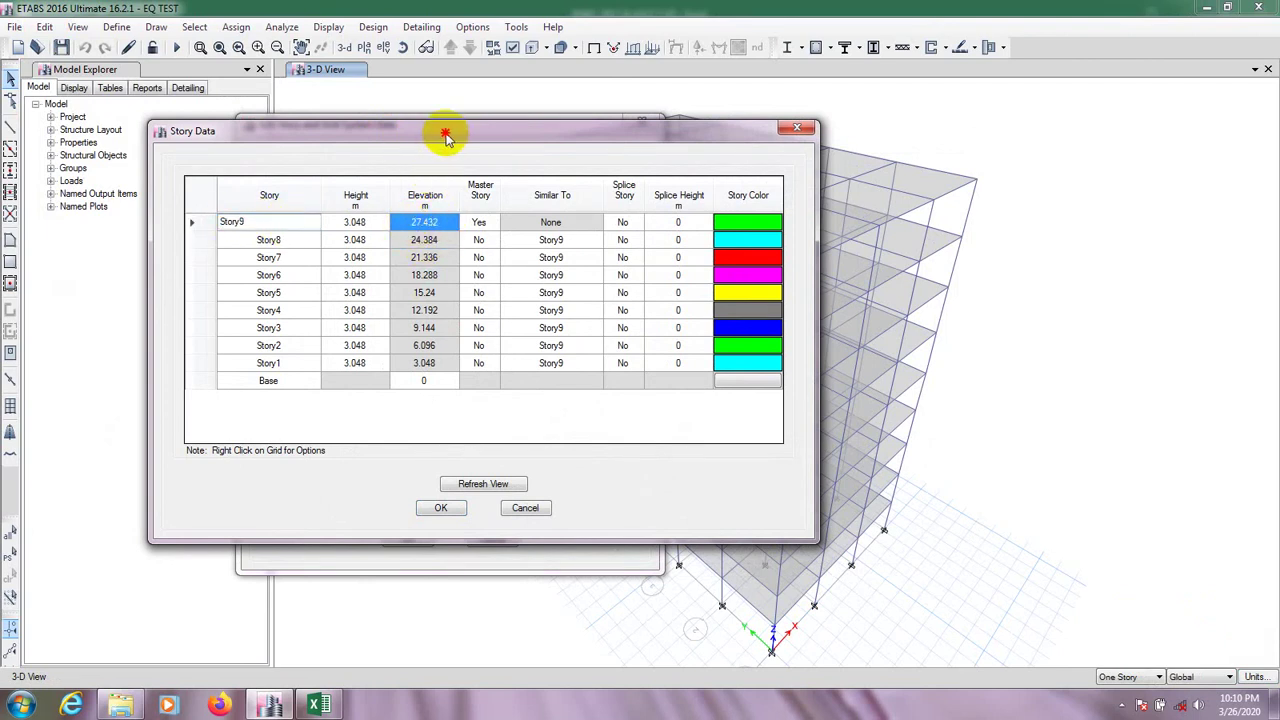
left_click_drag(443, 131, 437, 125)
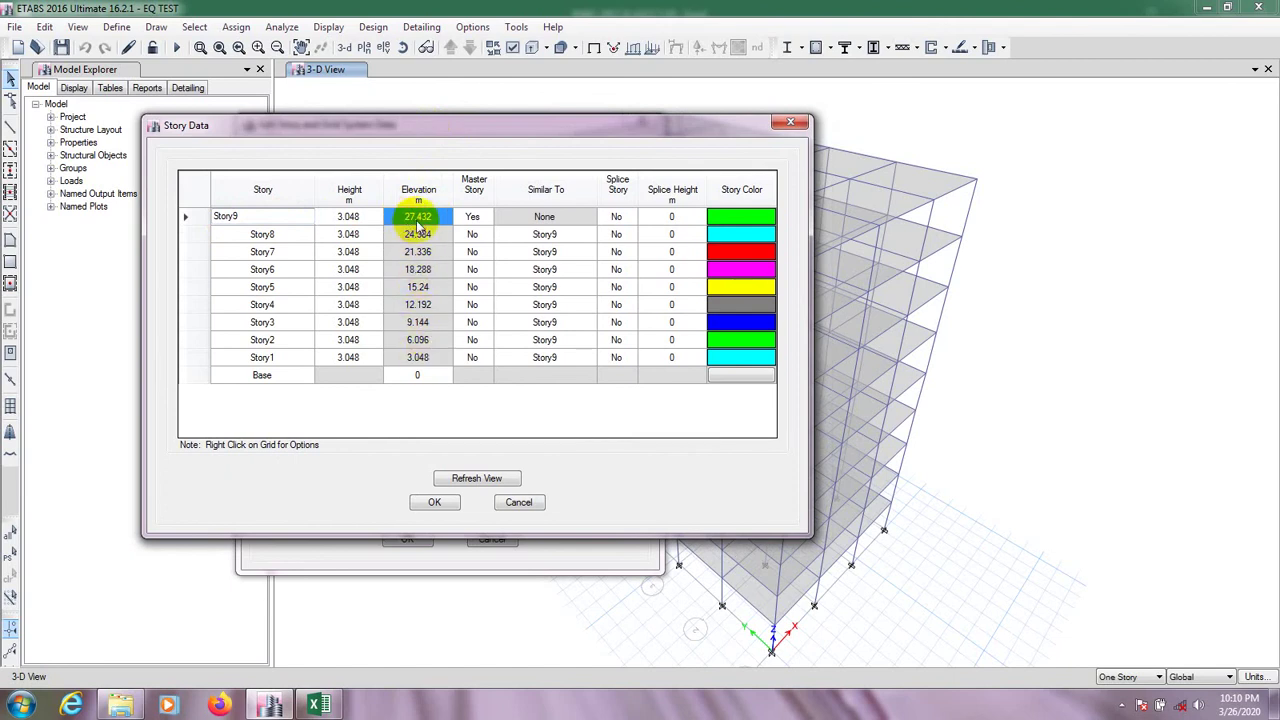
right_click(418, 225)
left_click(460, 230)
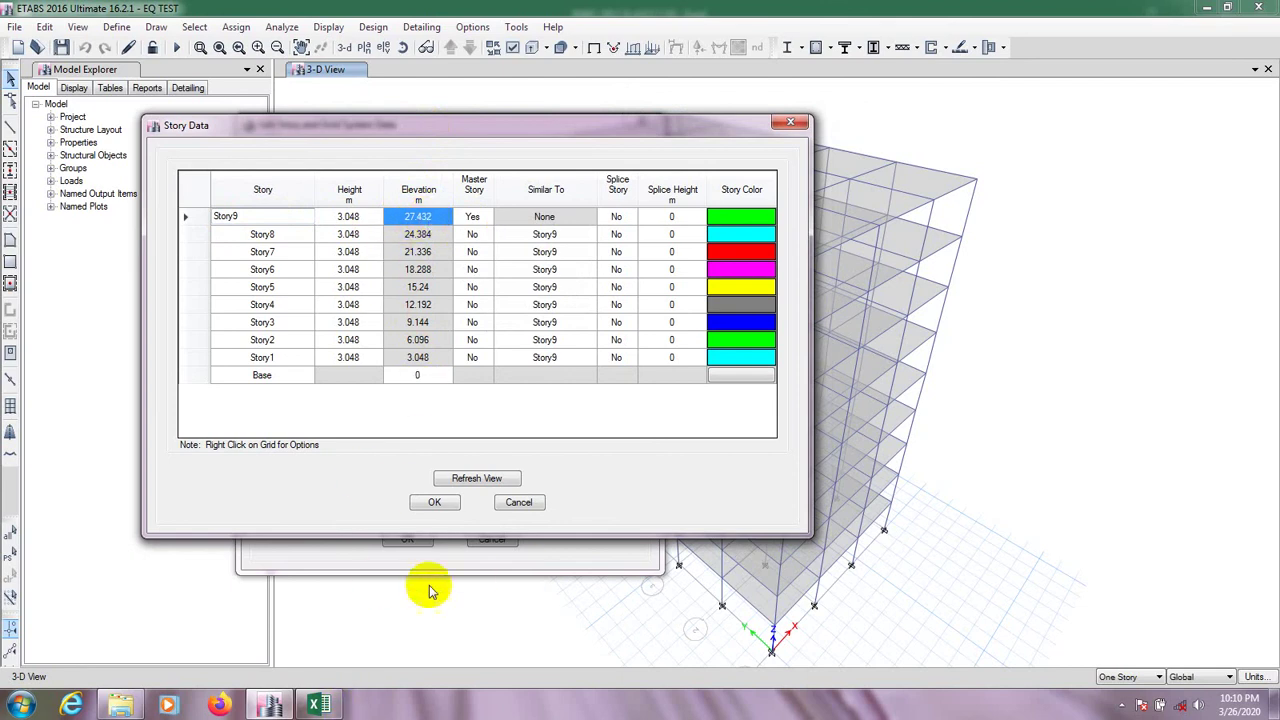
left_click(318, 705)
Step: Paste 27.432 as a value into the building height cell D8
left_click(481, 295)
right_click(481, 295)
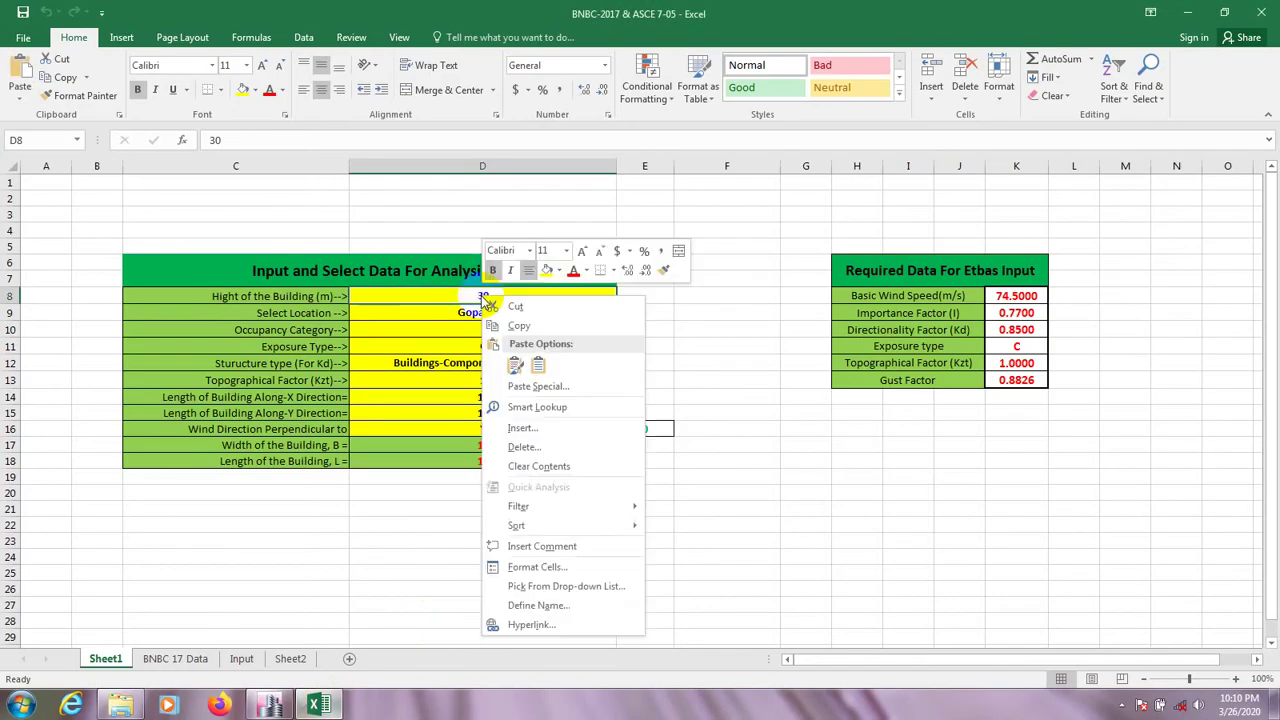
left_click(531, 363)
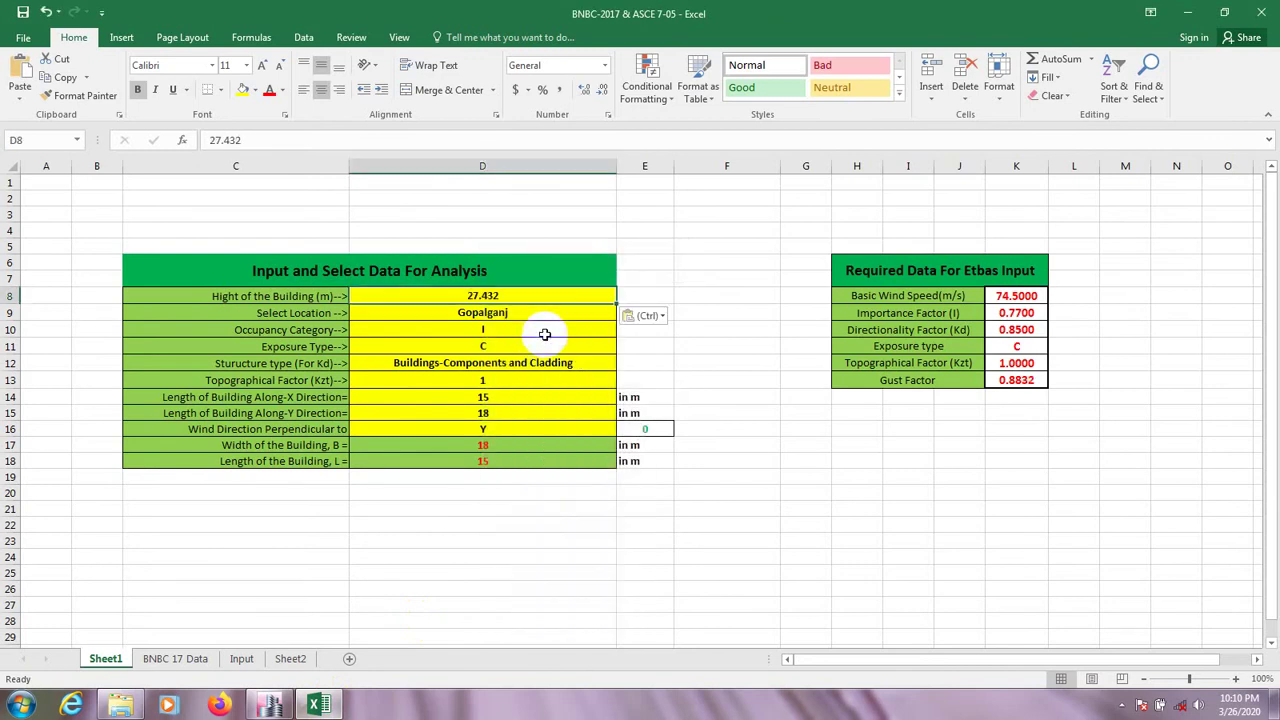
left_click(745, 374)
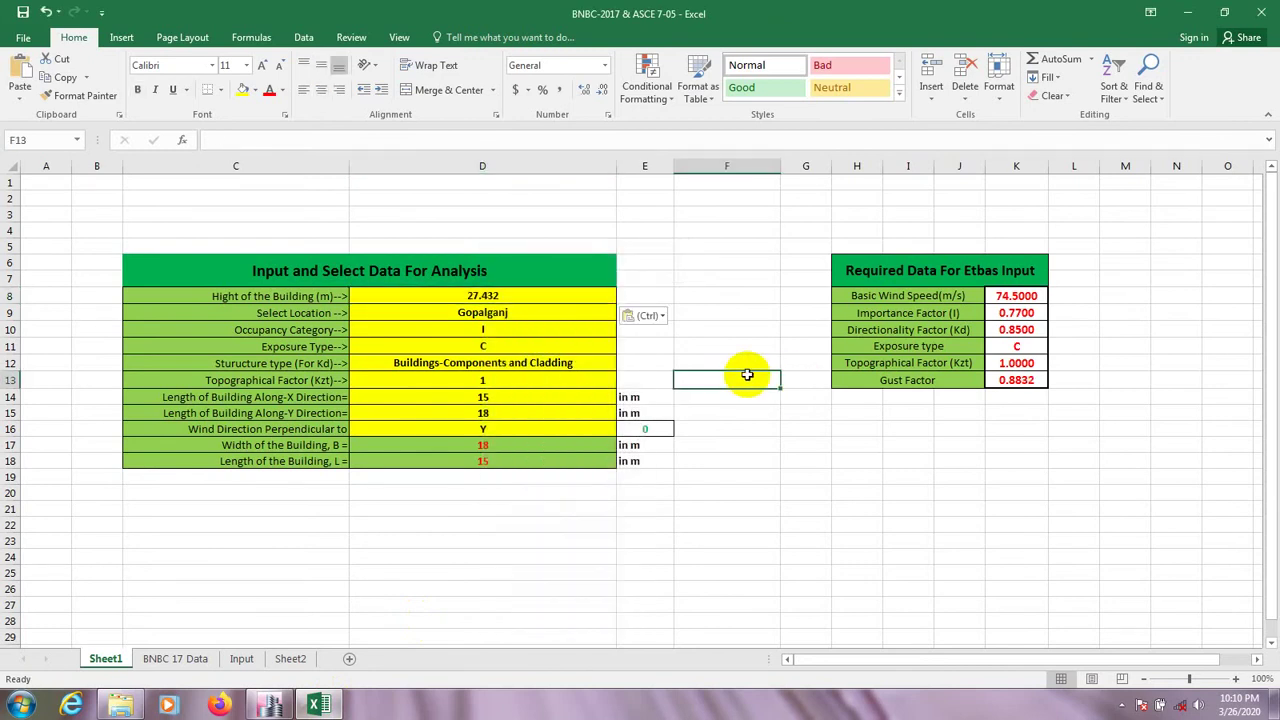
left_click(451, 292)
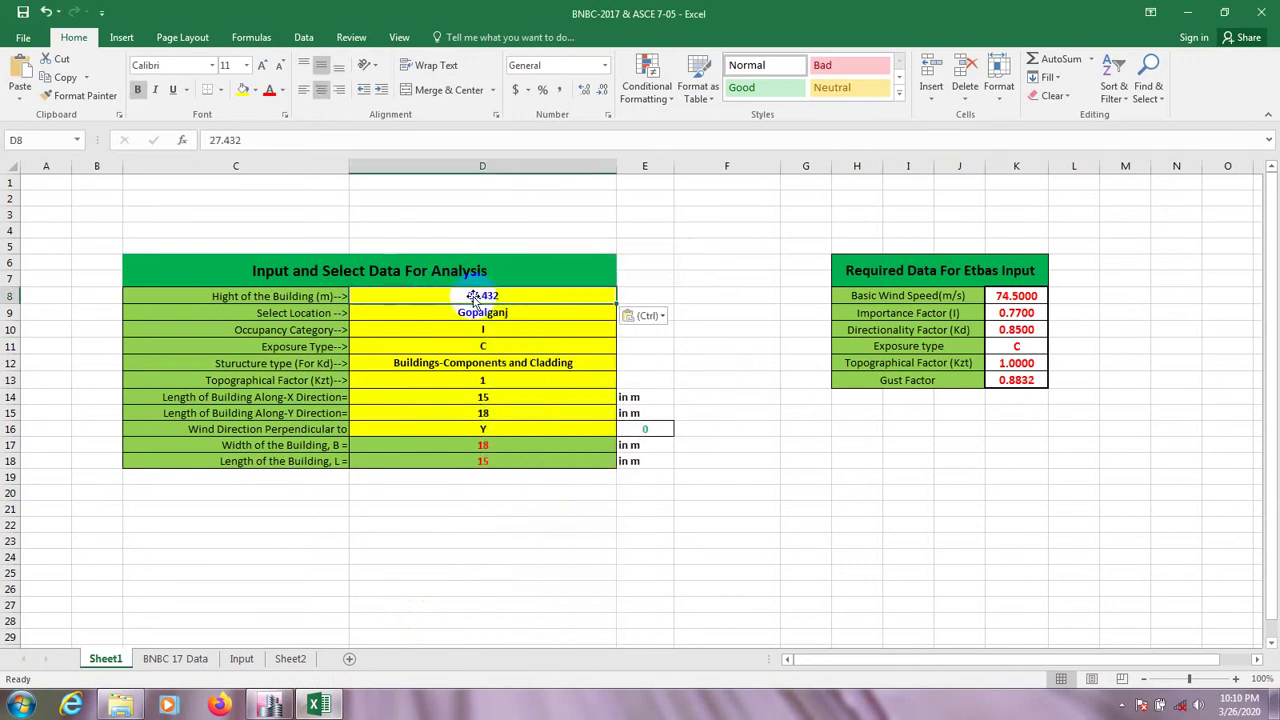
left_click(726, 349)
left_click(518, 299)
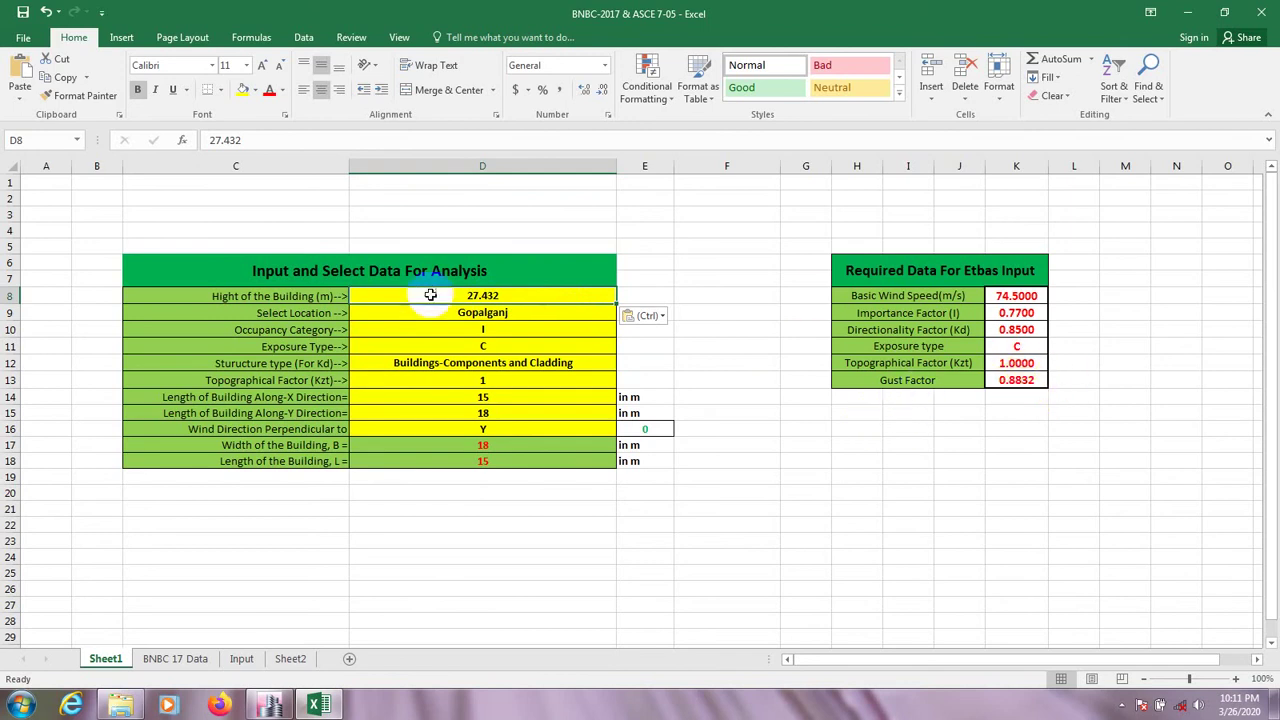
Step: Review the location cell D9 and change the paste formatting option for the pasted height
left_click(590, 318)
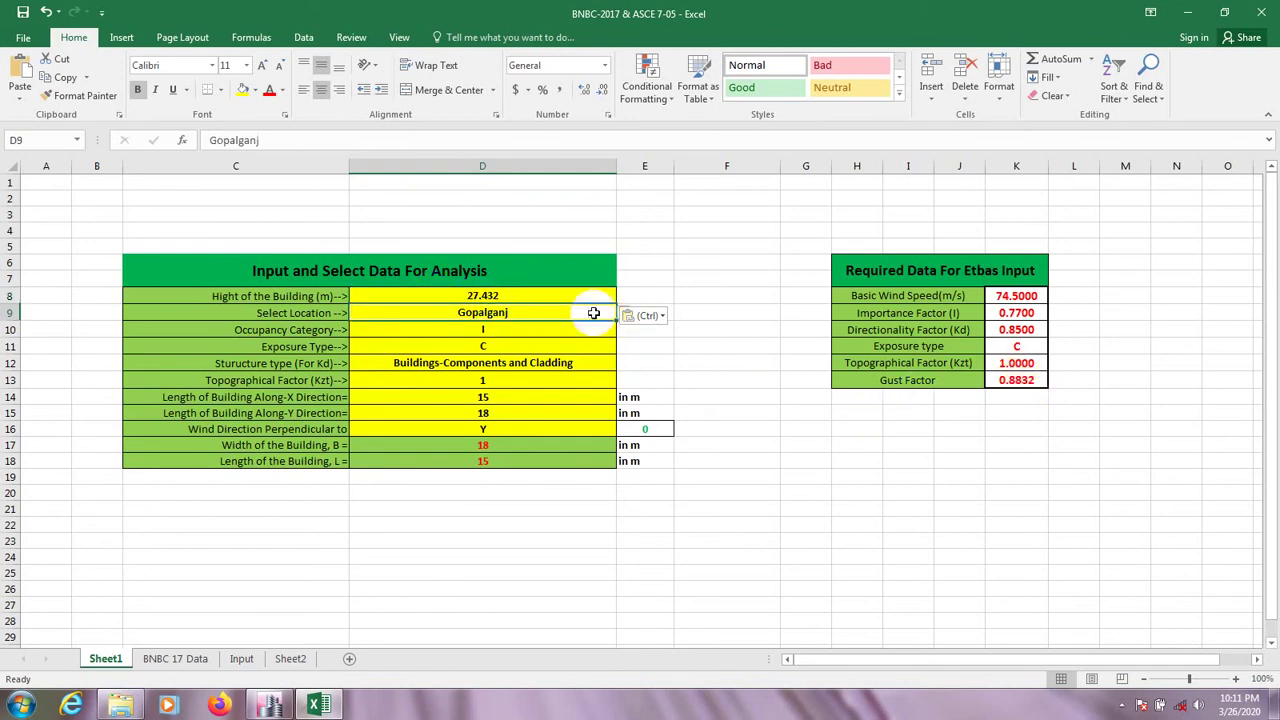
left_click(686, 363)
left_click(587, 312)
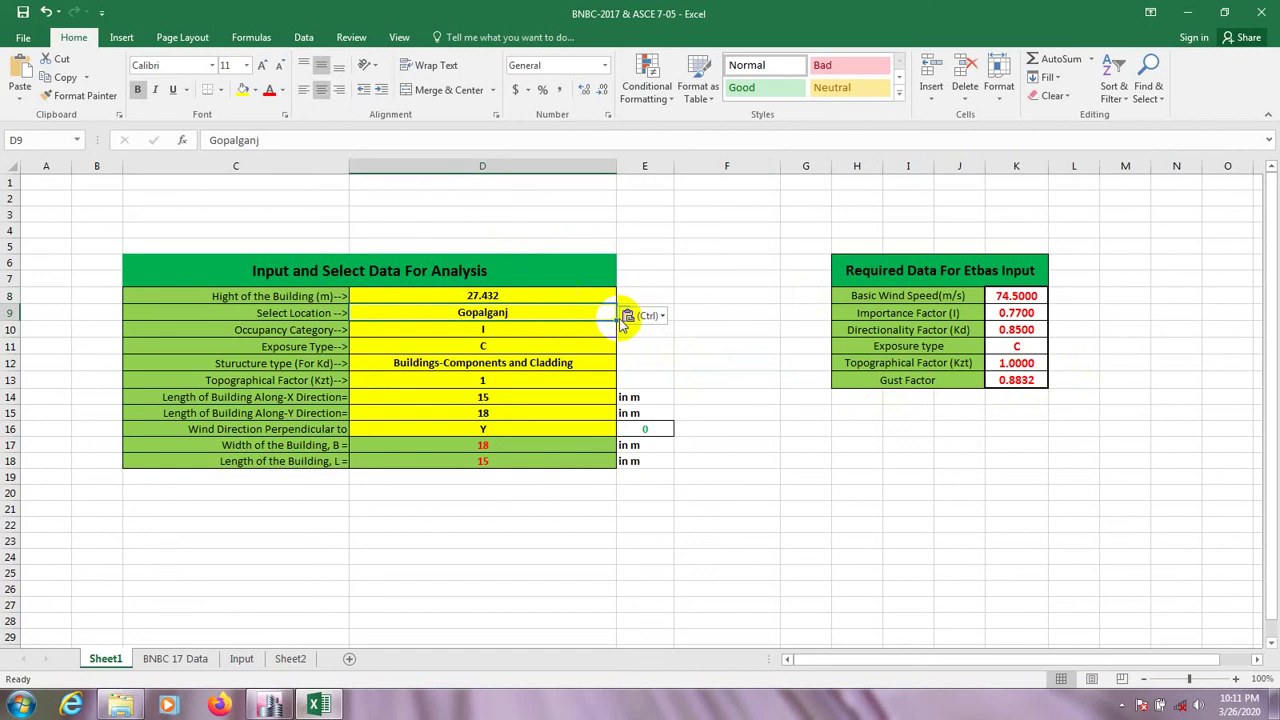
left_click(652, 278)
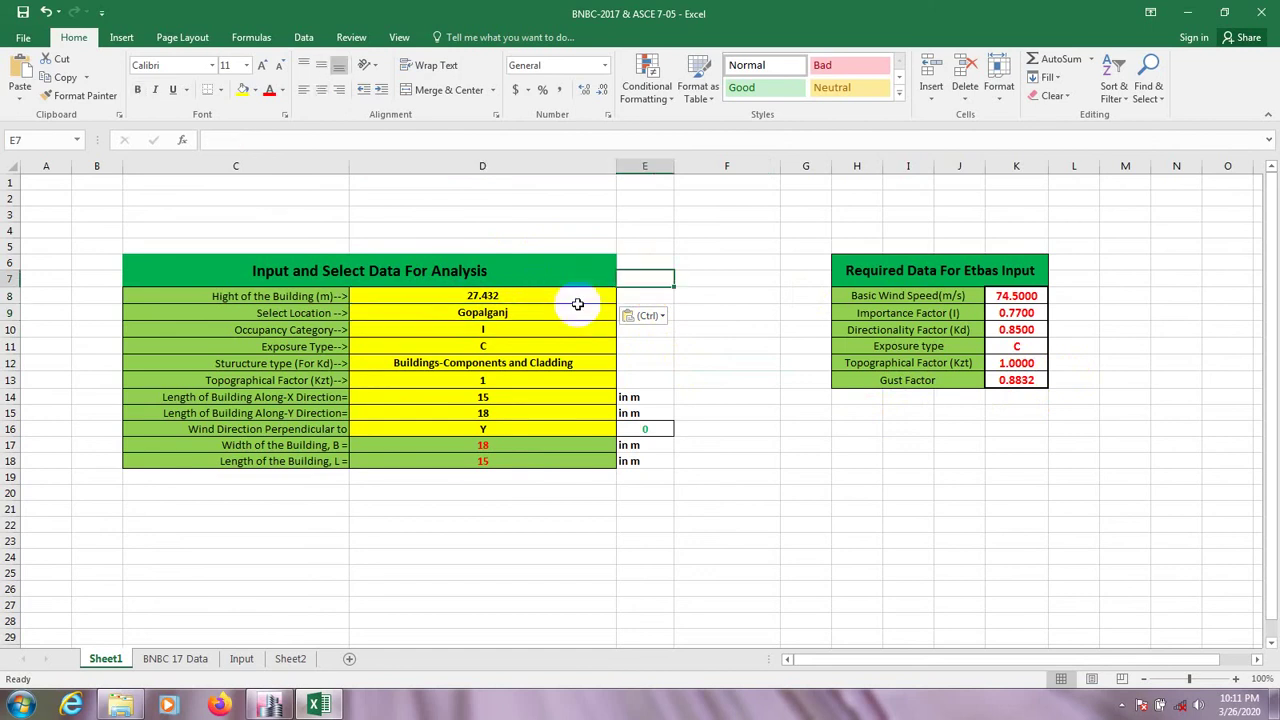
key("Return")
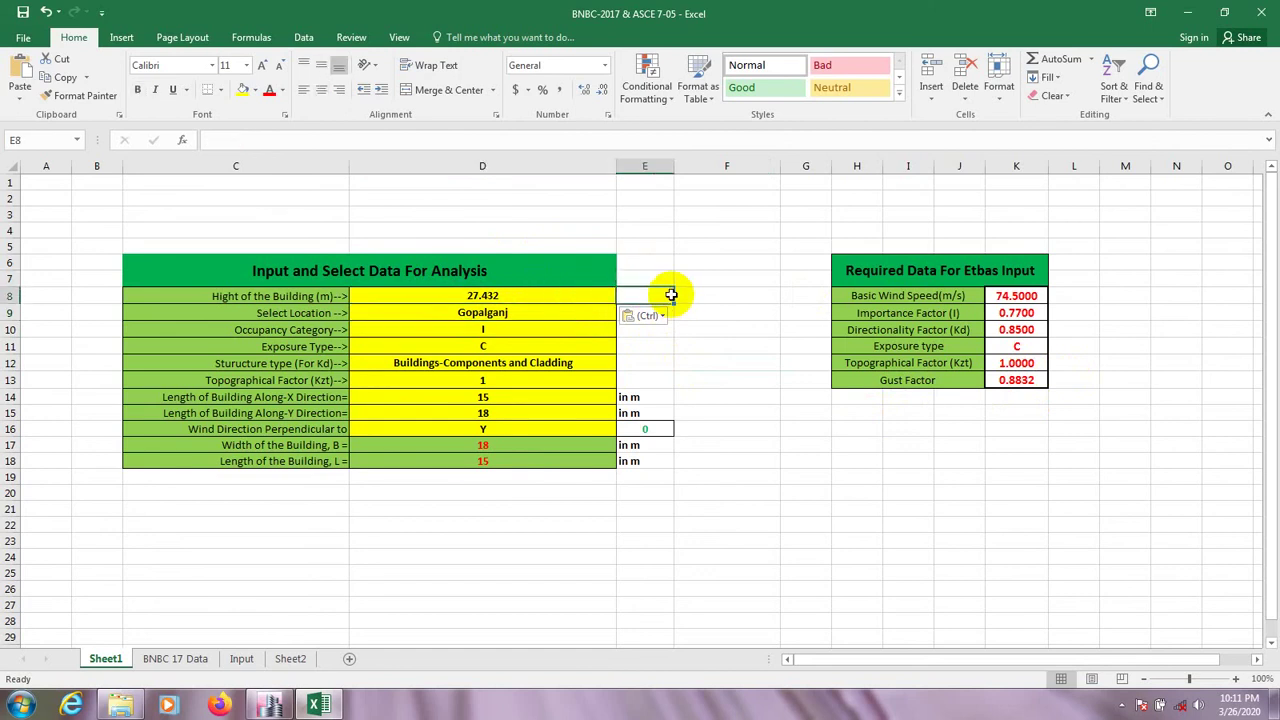
left_click(656, 317)
left_click(656, 356)
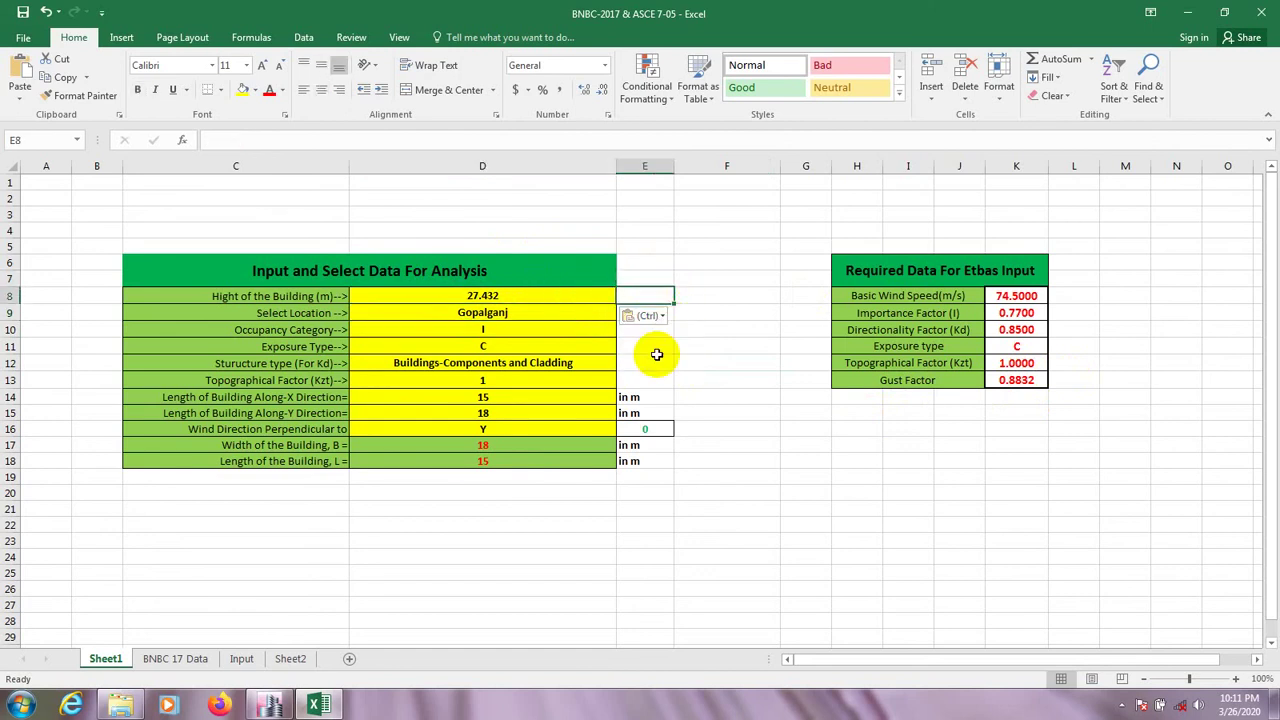
left_click(686, 331)
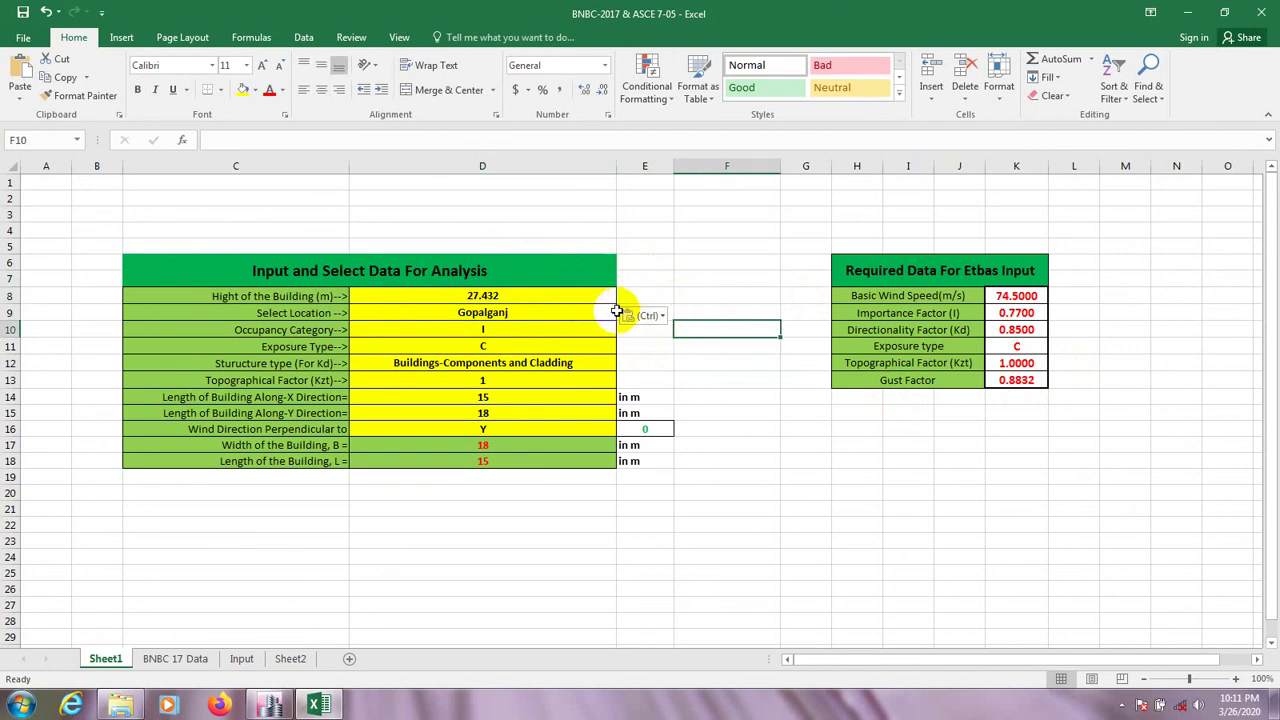
left_click(610, 312)
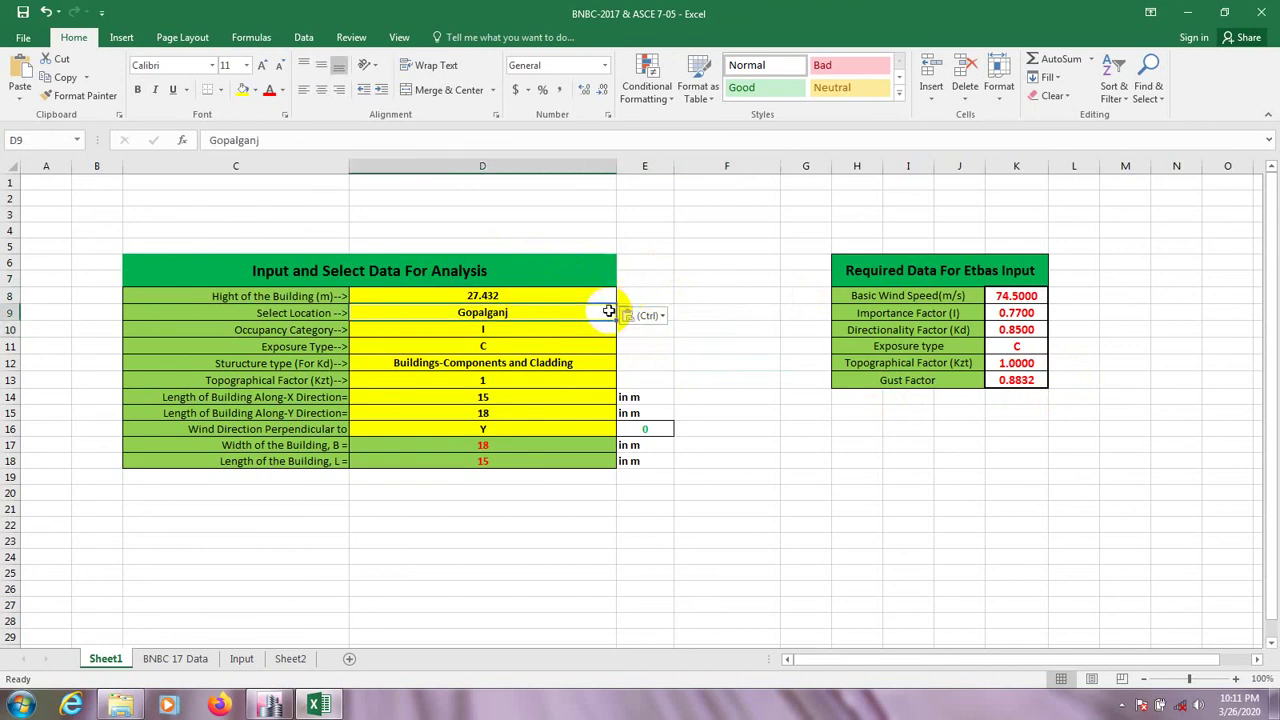
left_click(518, 297)
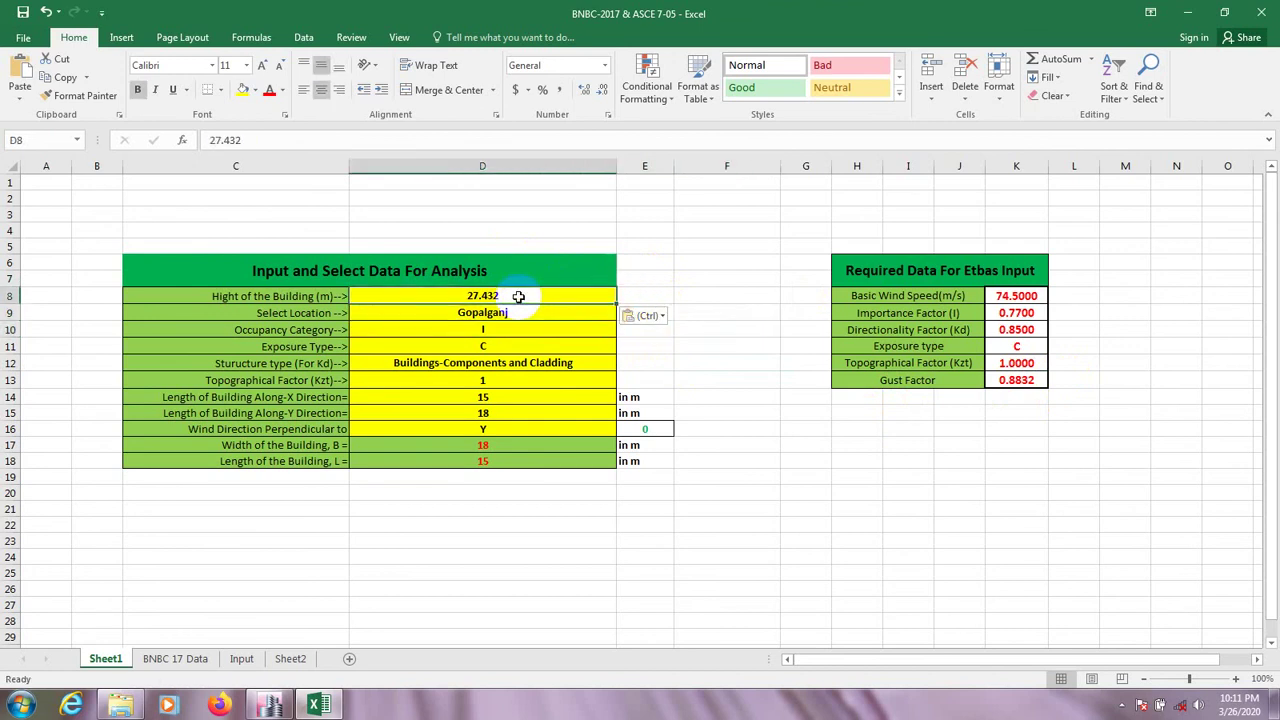
left_click(730, 541)
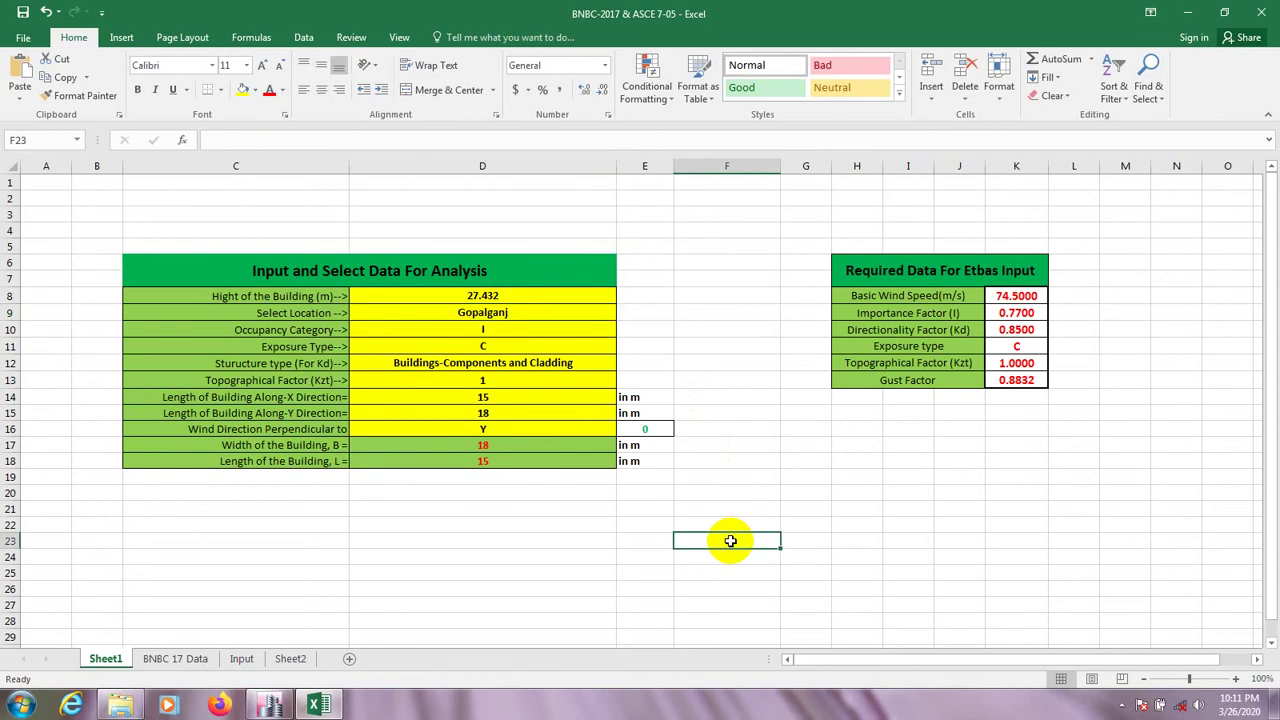
Step: Keep Gopalganj selected in the D9 location dropdown
left_click(479, 316)
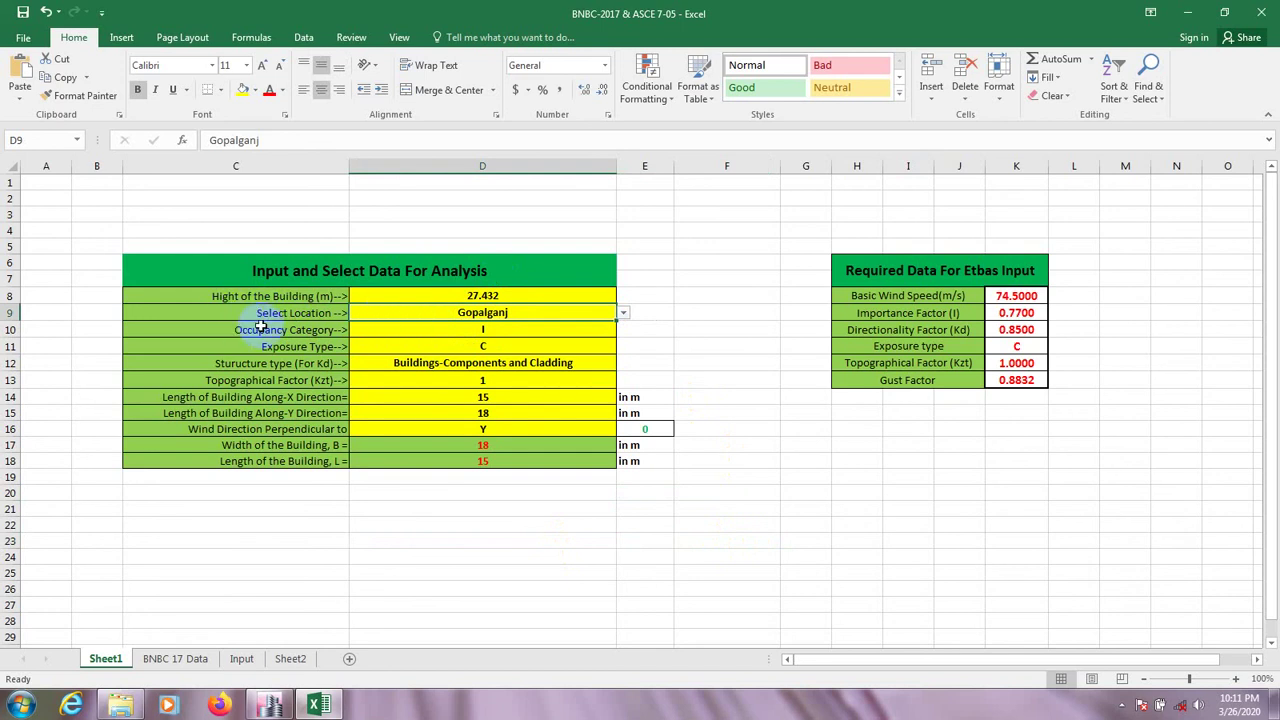
left_click(622, 313)
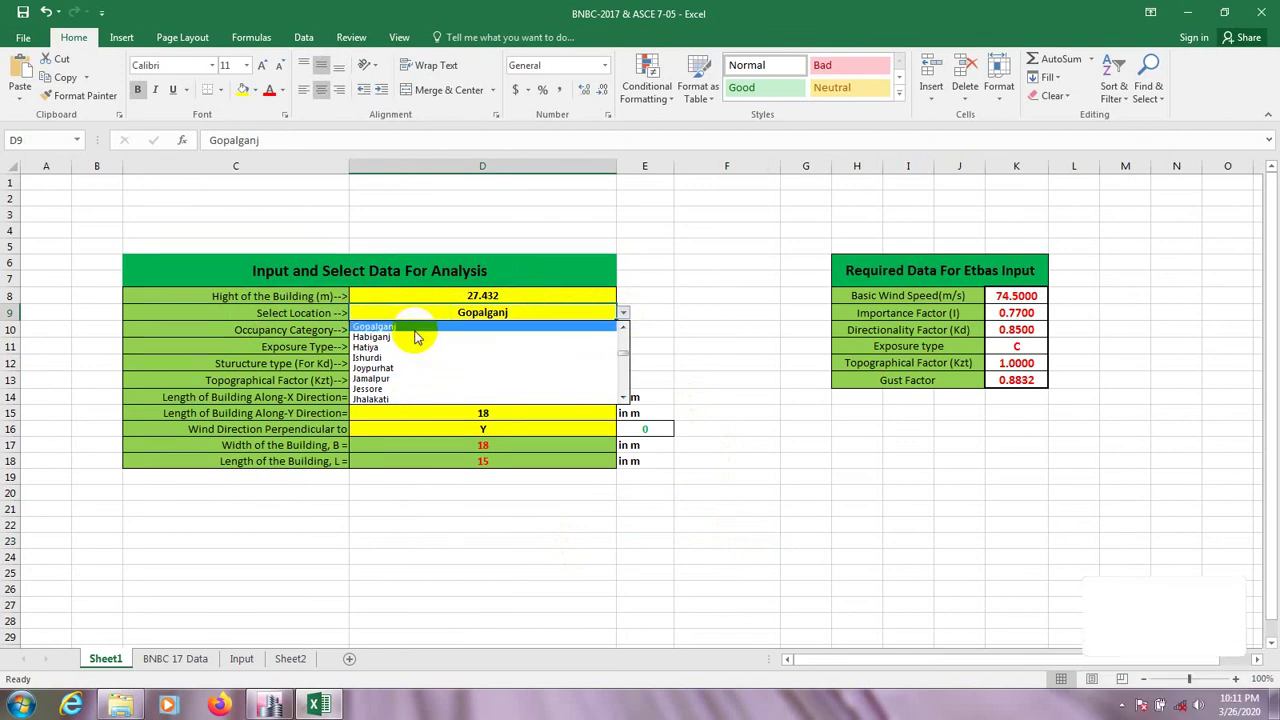
left_click(414, 327)
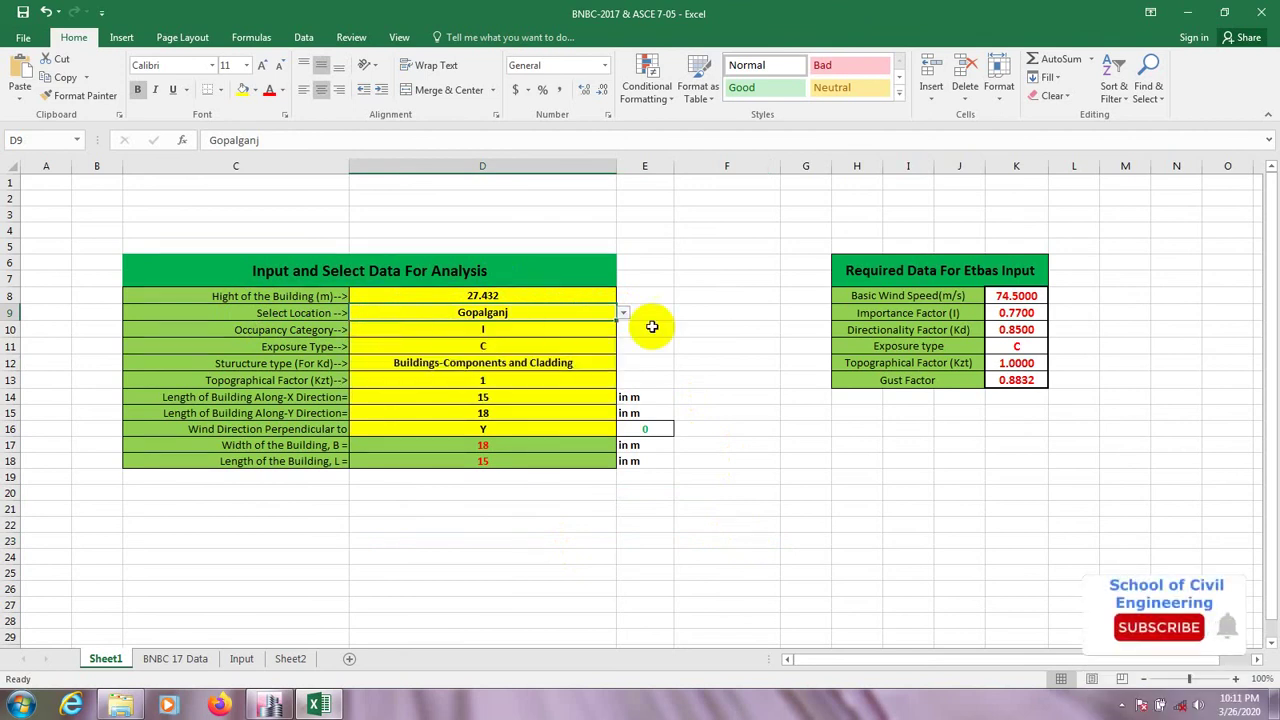
left_click(626, 325)
left_click(569, 310)
left_click(662, 358)
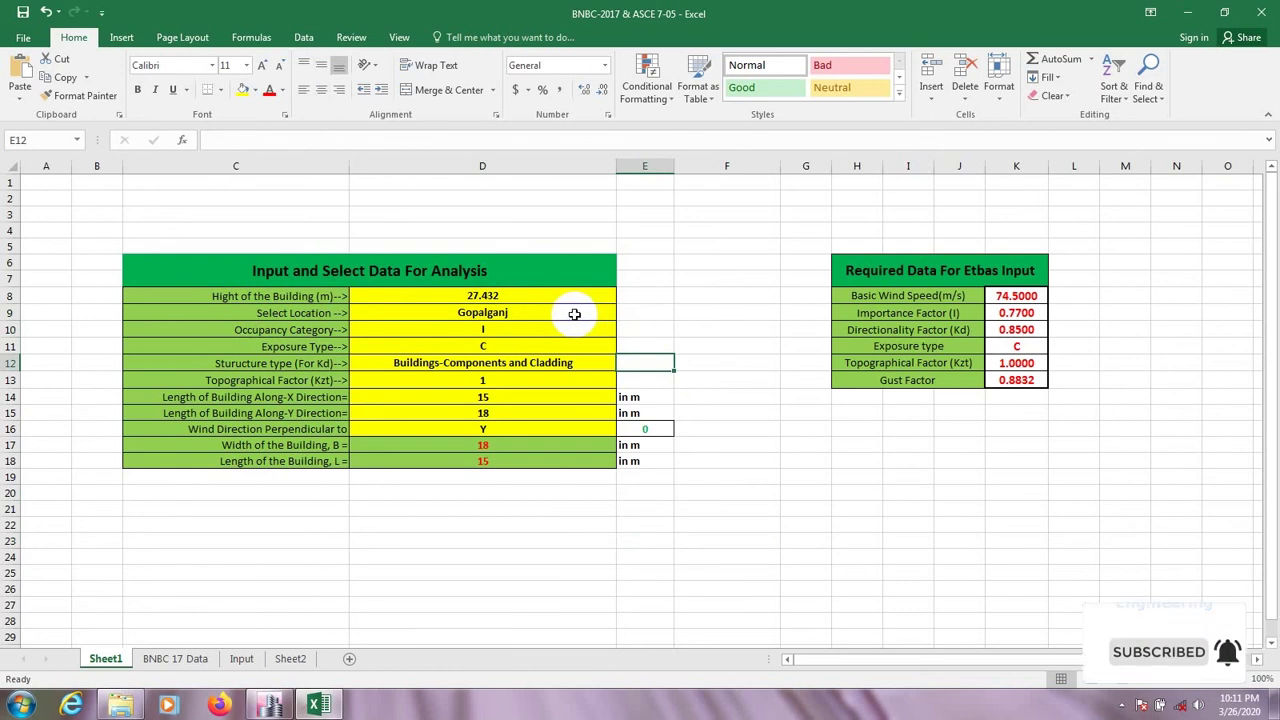
Step: Set occupancy category D10 to III after trying I and II, giving importance factor 1.1500
left_click(490, 329)
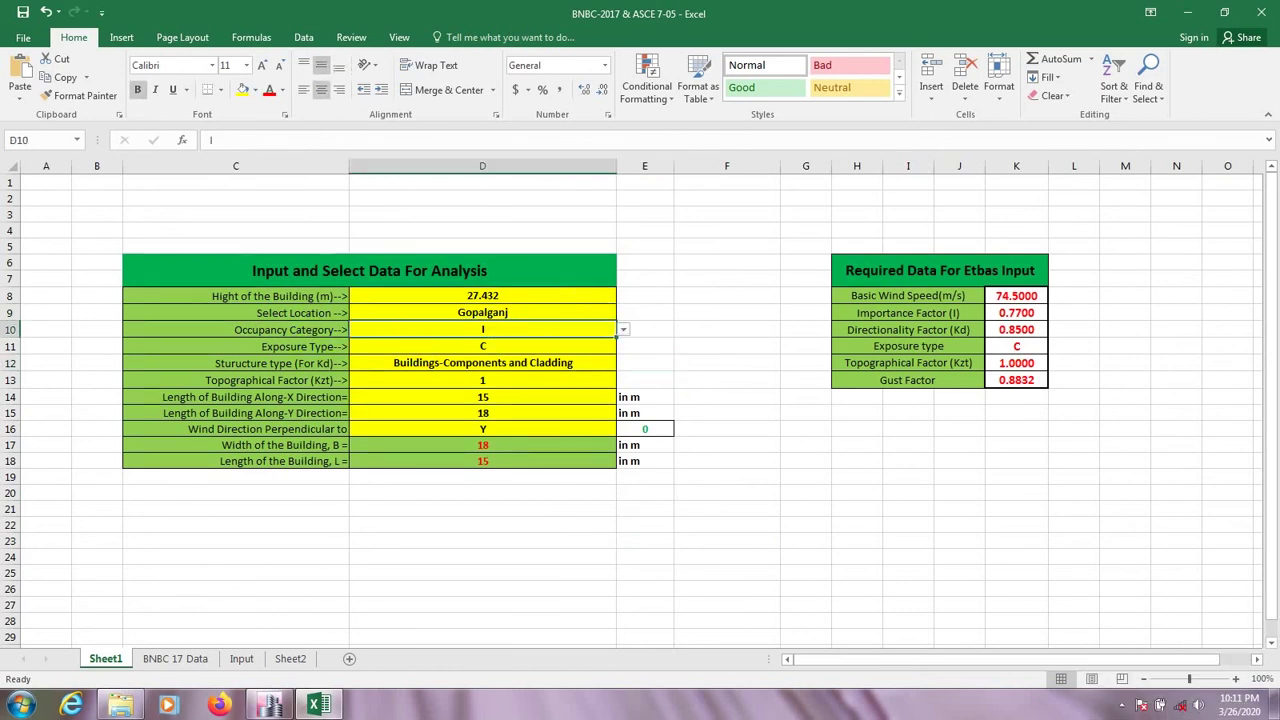
left_click(622, 330)
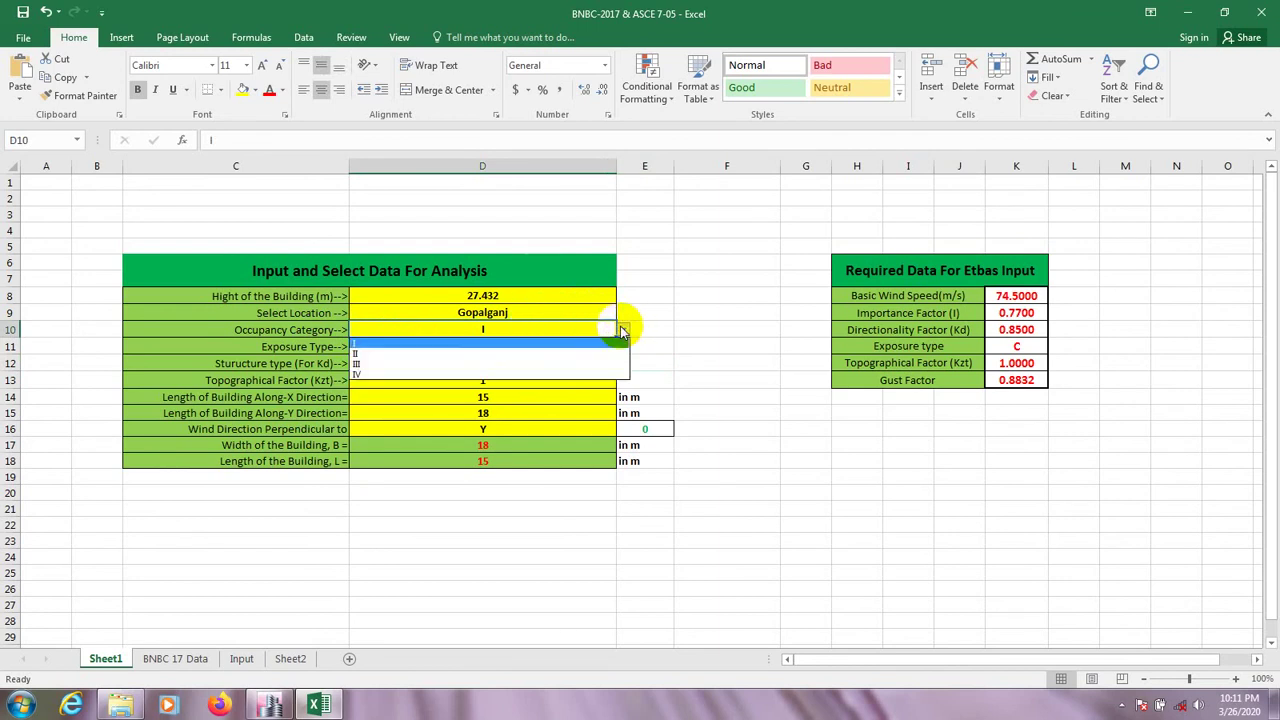
left_click(362, 345)
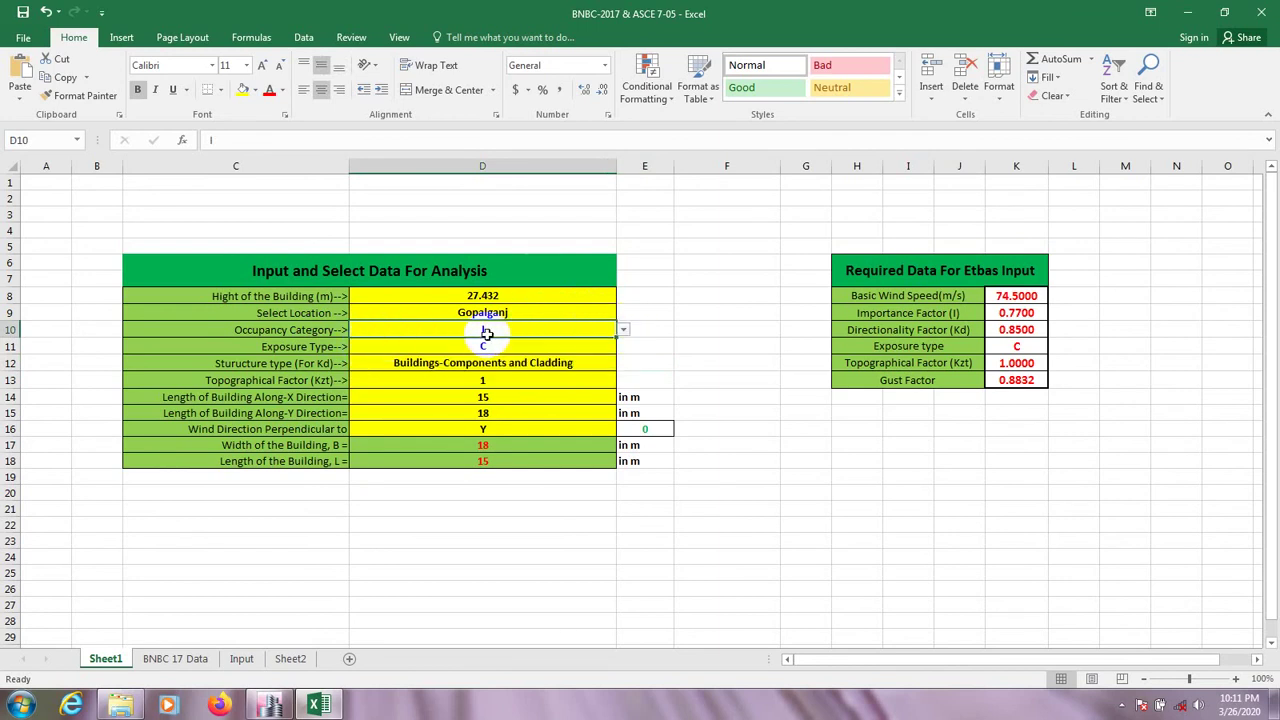
left_click(623, 331)
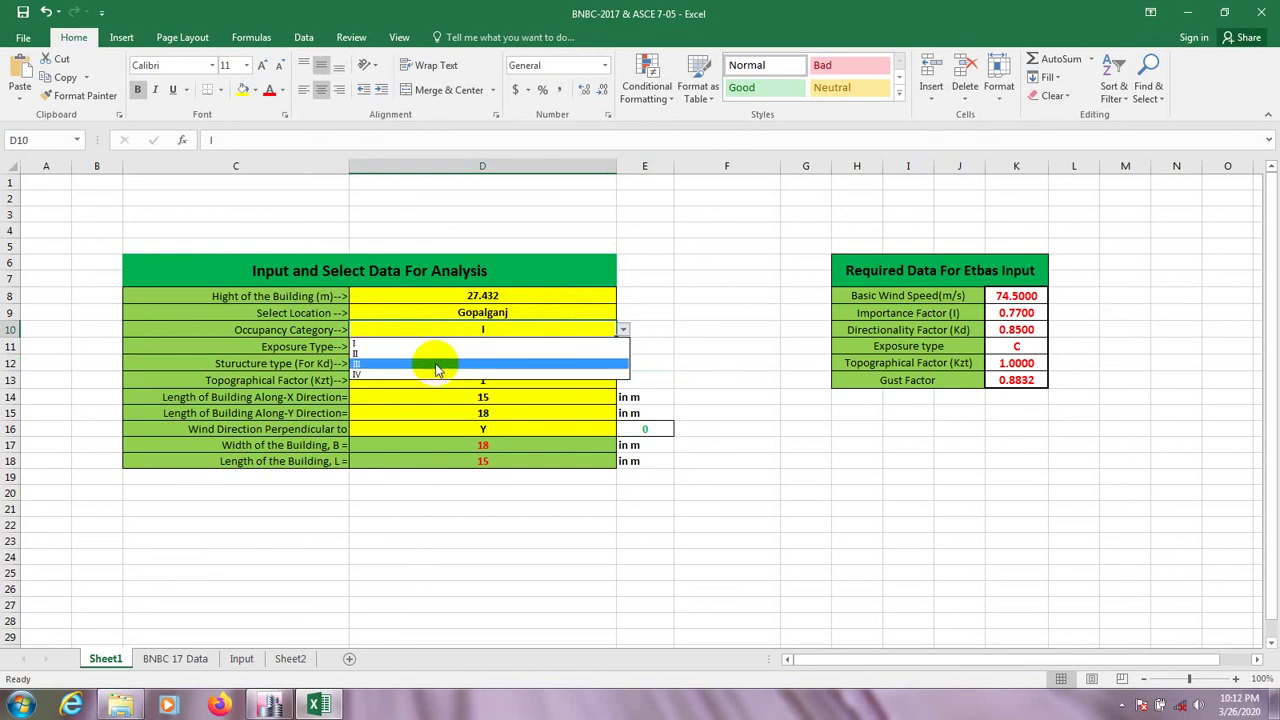
left_click(436, 372)
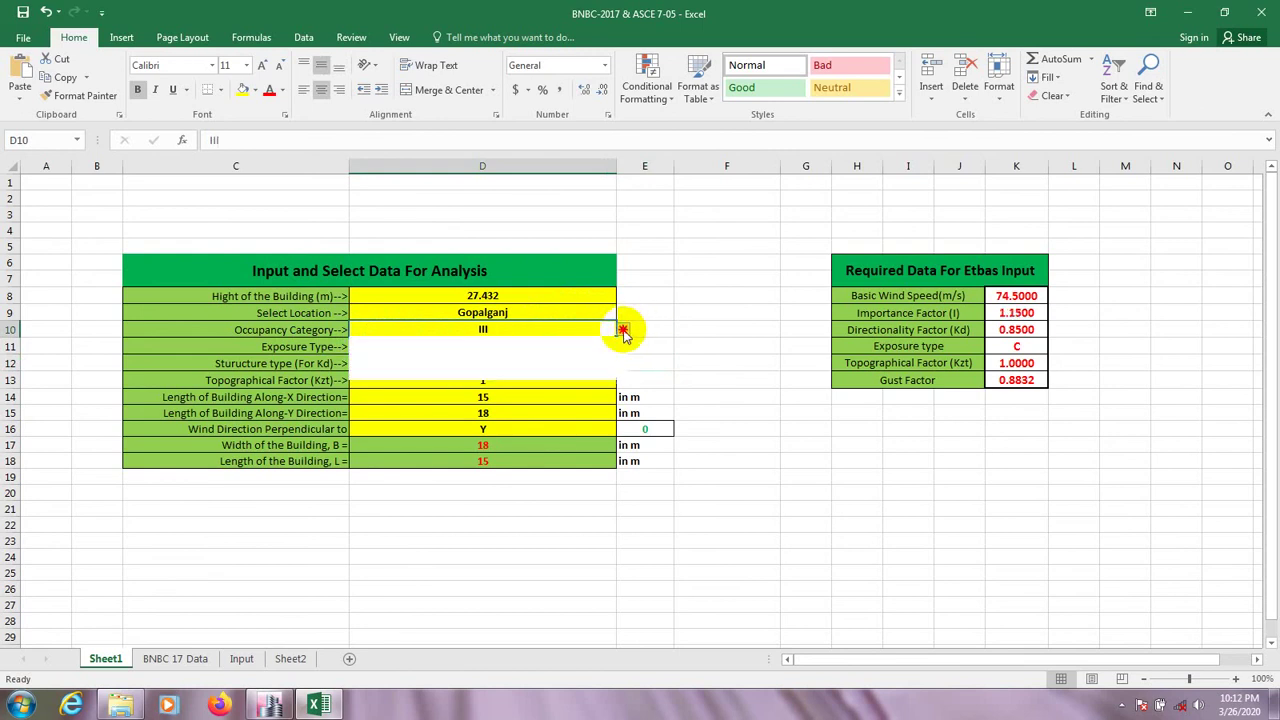
left_click(622, 330)
left_click(450, 357)
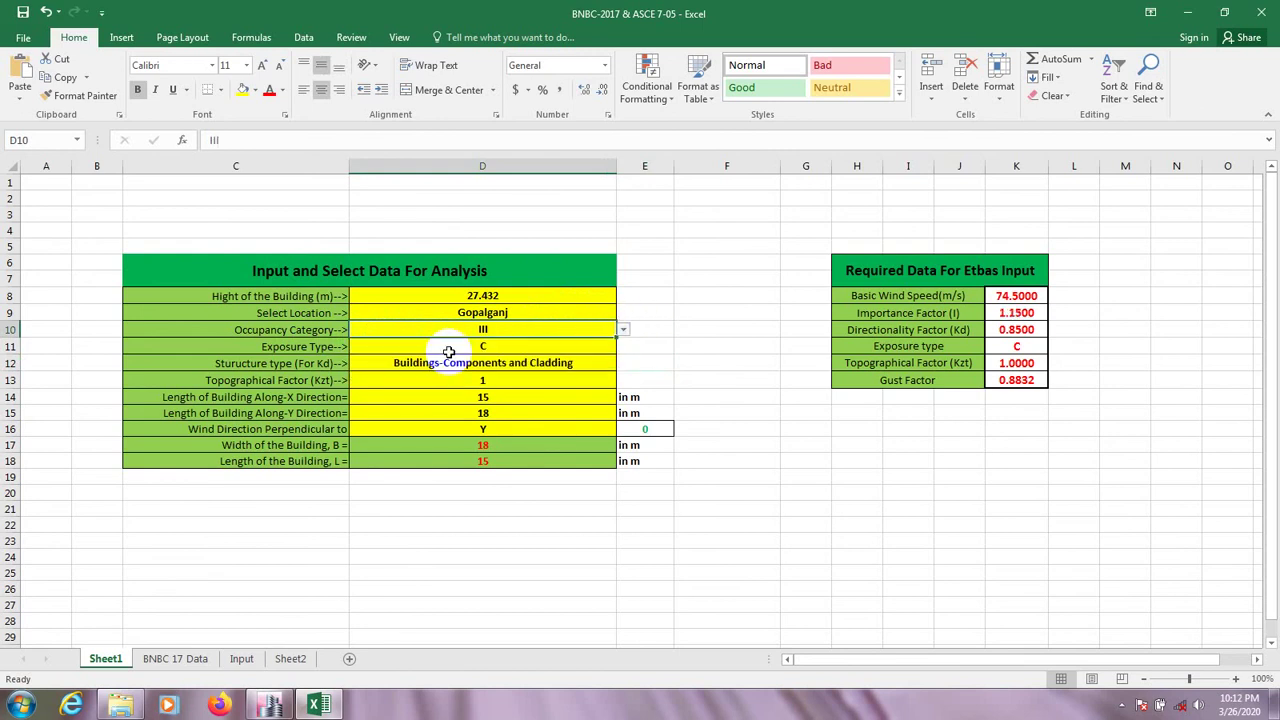
left_click(622, 331)
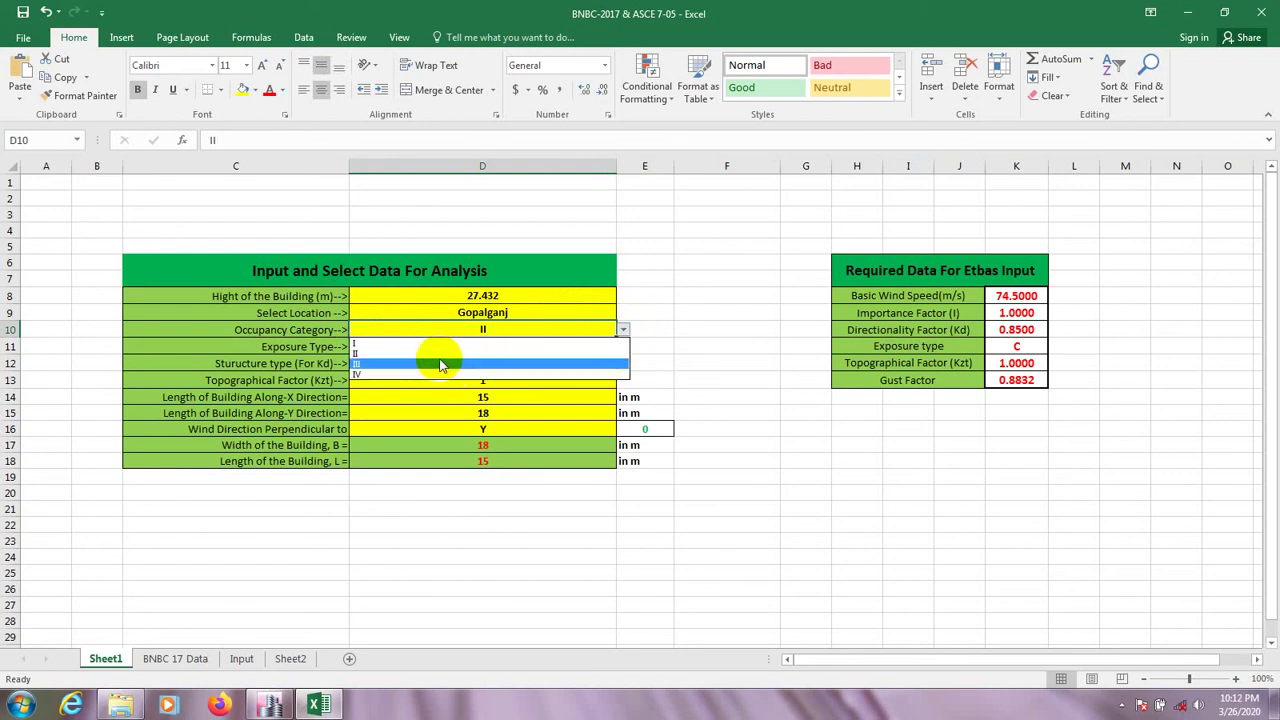
left_click(400, 365)
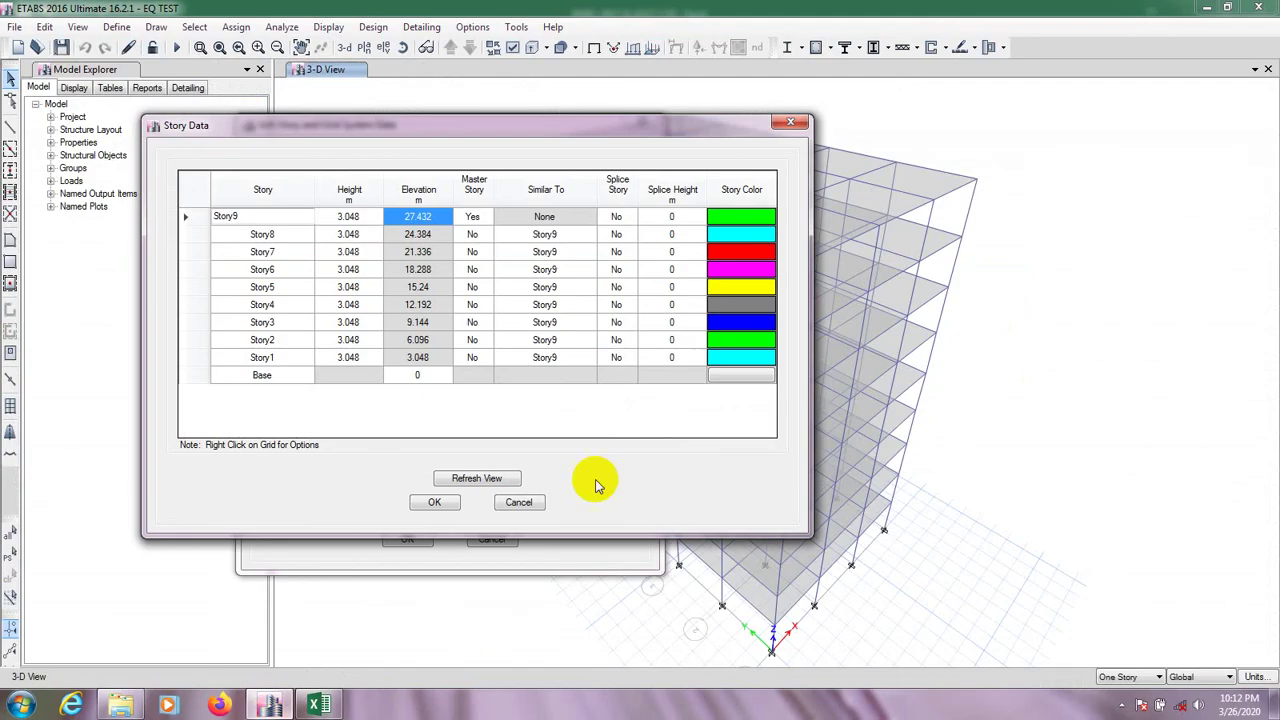
Step: Cancel the ETABS Story Data and story/grid system dialogs unchanged, then return to the Excel wind sheet
left_click(269, 705)
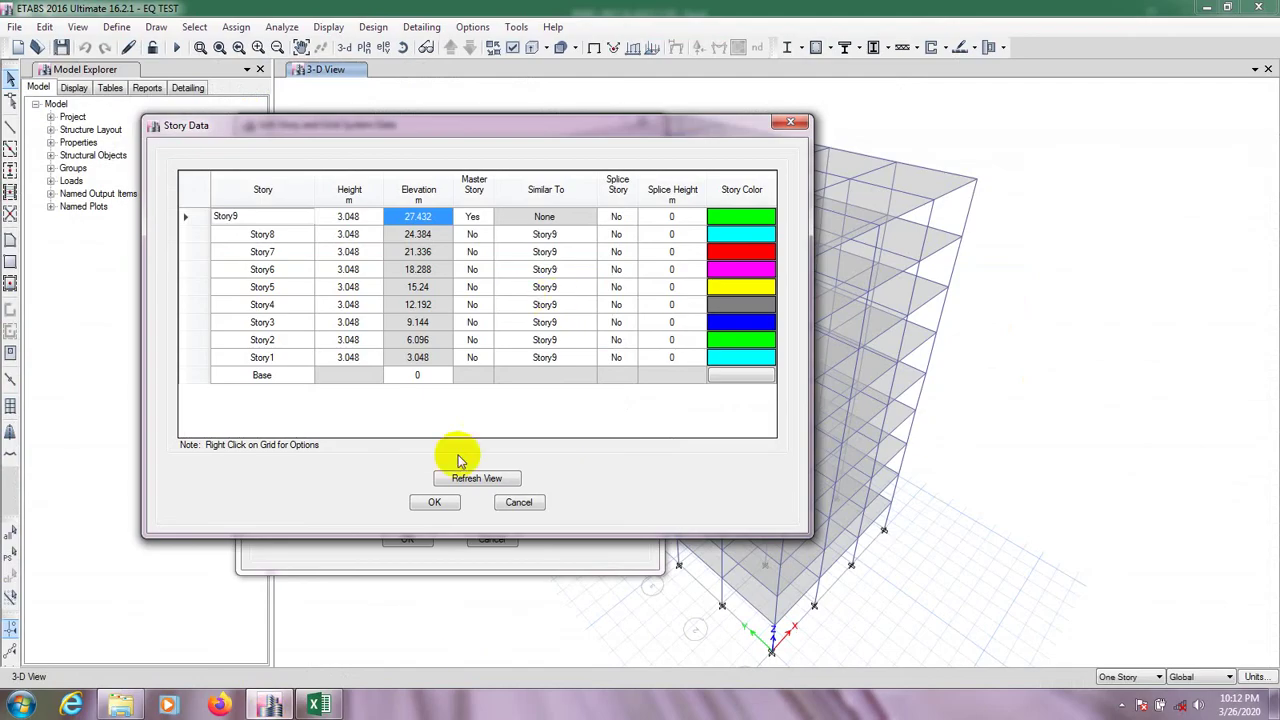
left_click(516, 502)
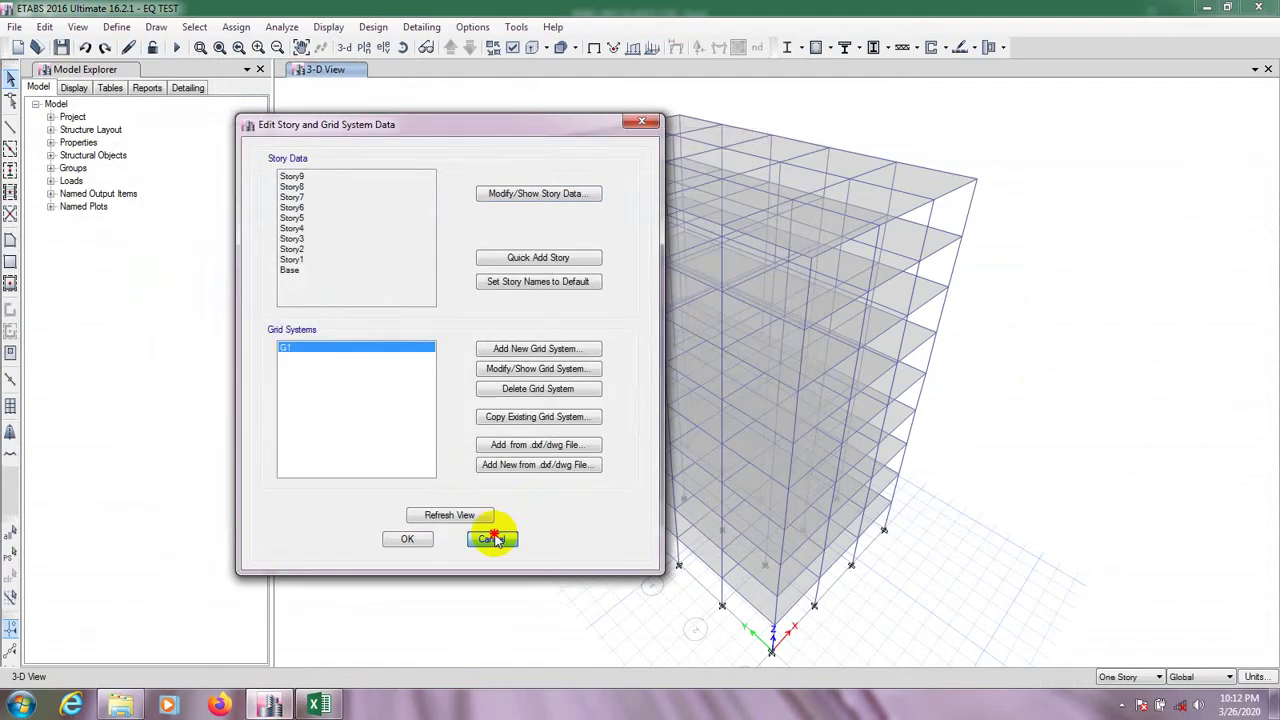
left_click(493, 540)
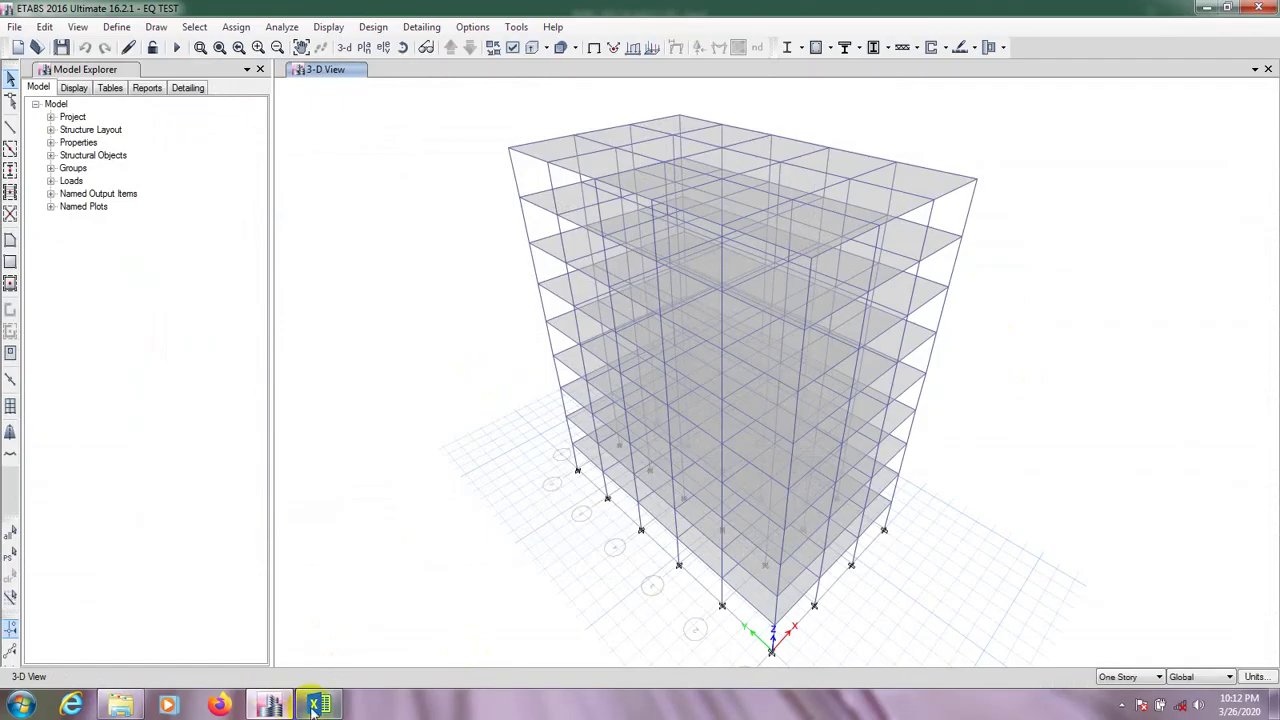
left_click(317, 706)
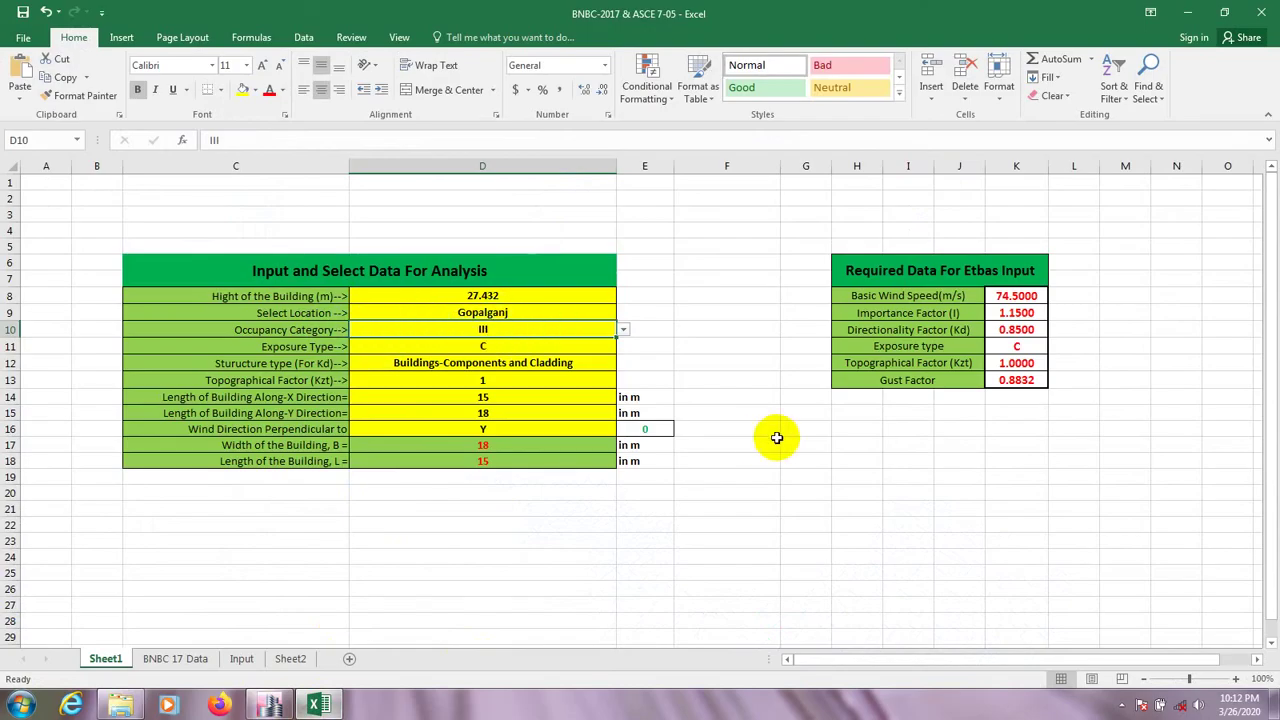
left_click(440, 605)
left_click(523, 344)
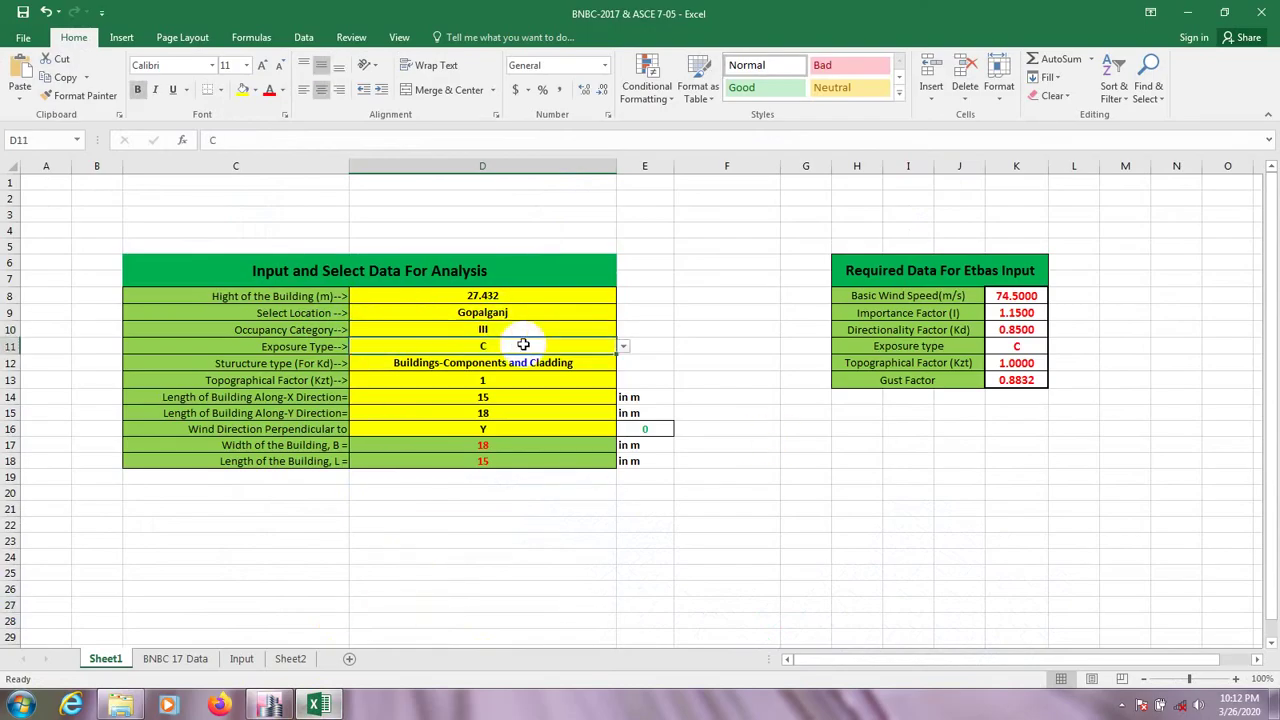
left_click(623, 346)
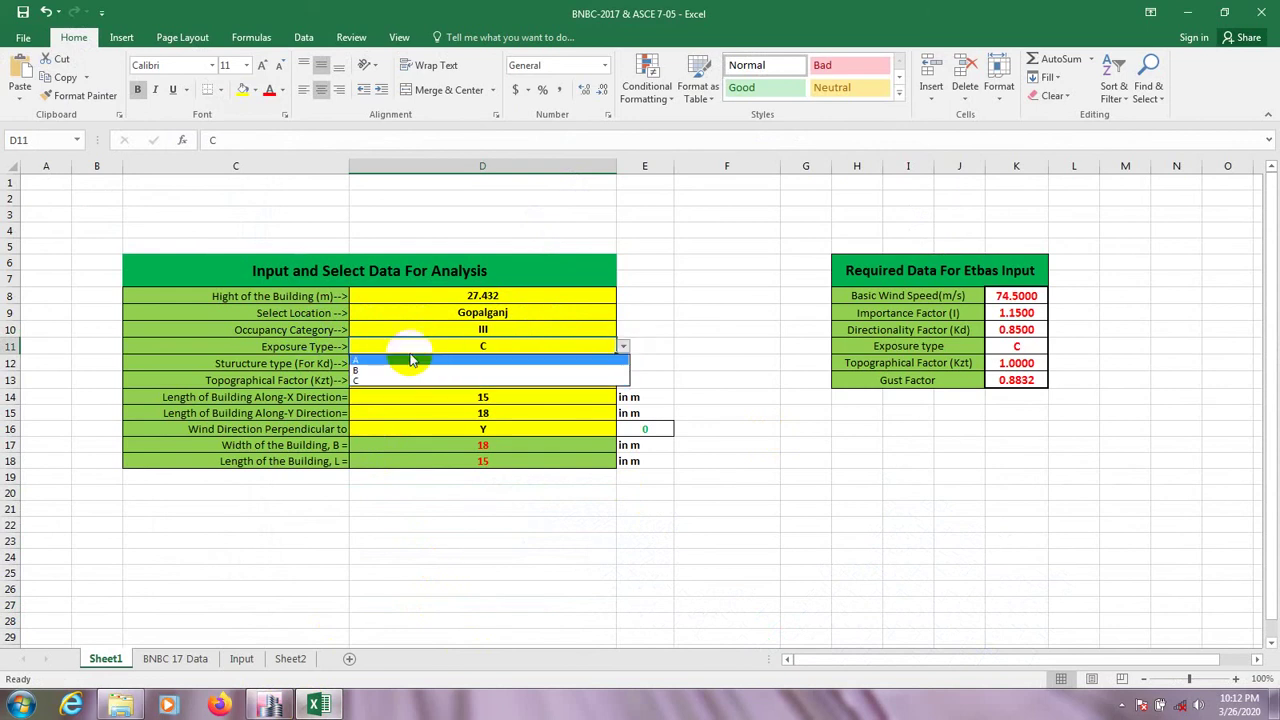
key("Escape")
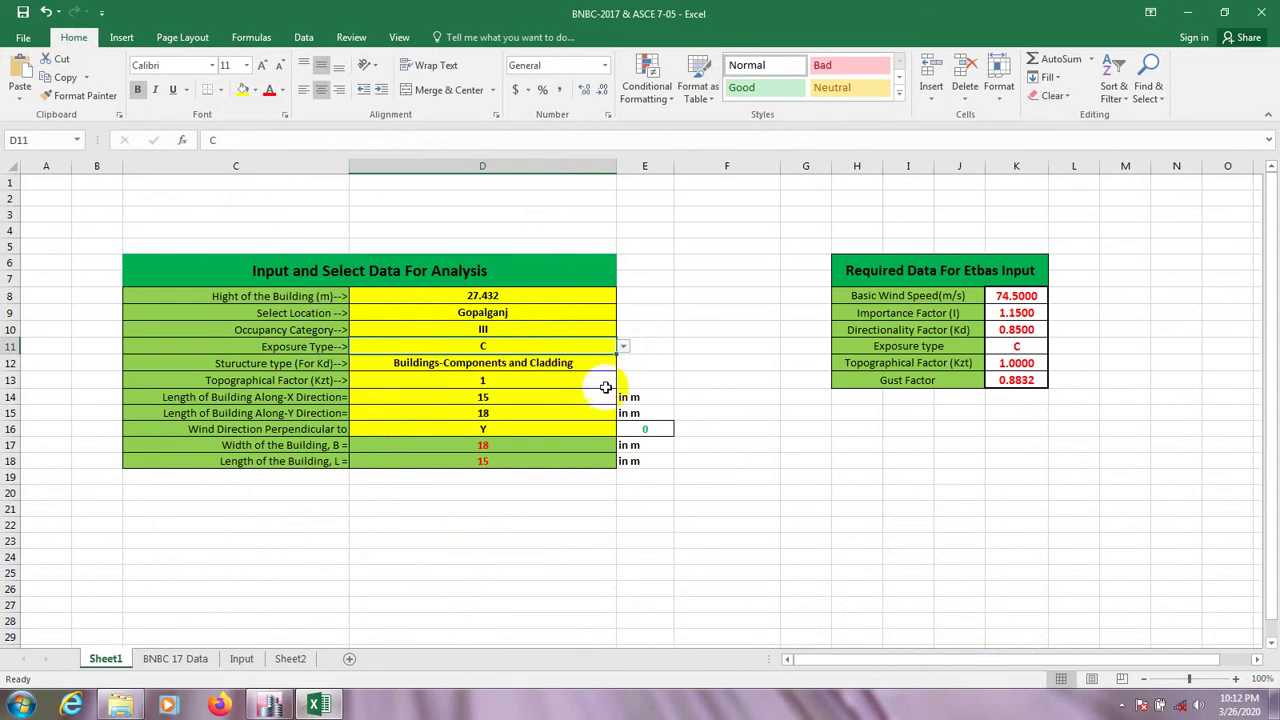
left_click(176, 659)
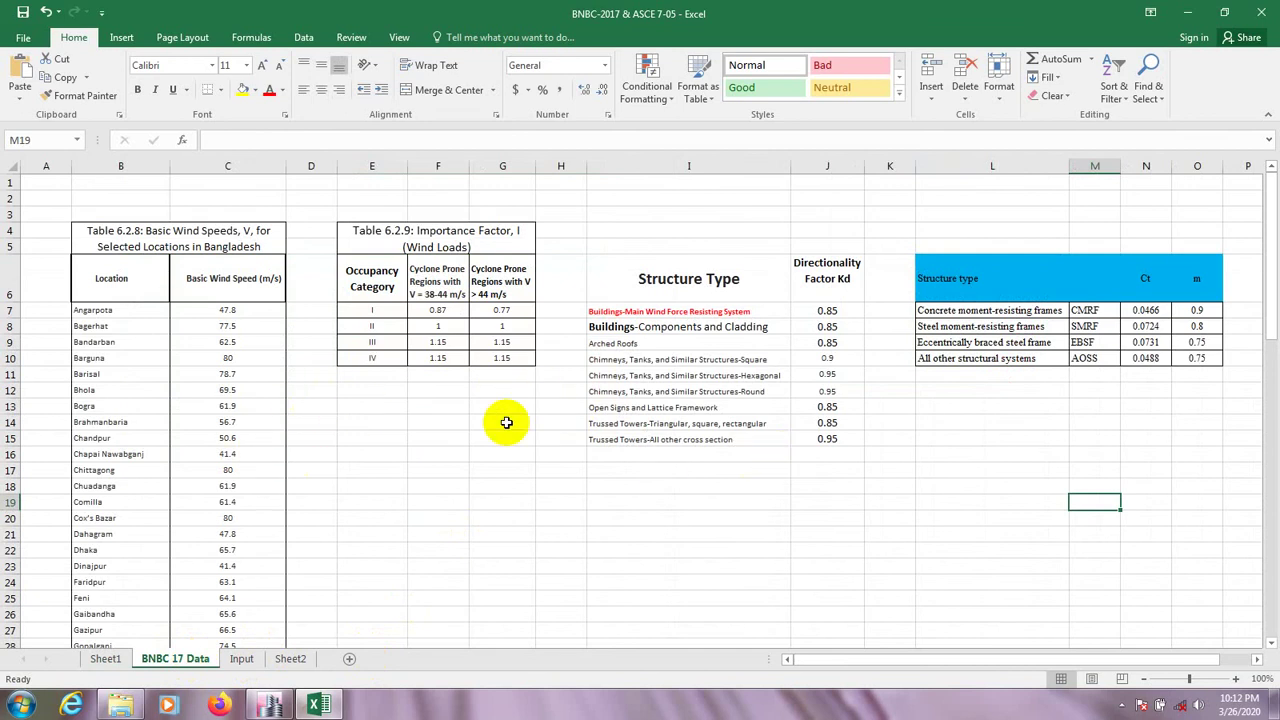
scroll(506, 422, "down", 10)
scroll(436, 492, "up", 5)
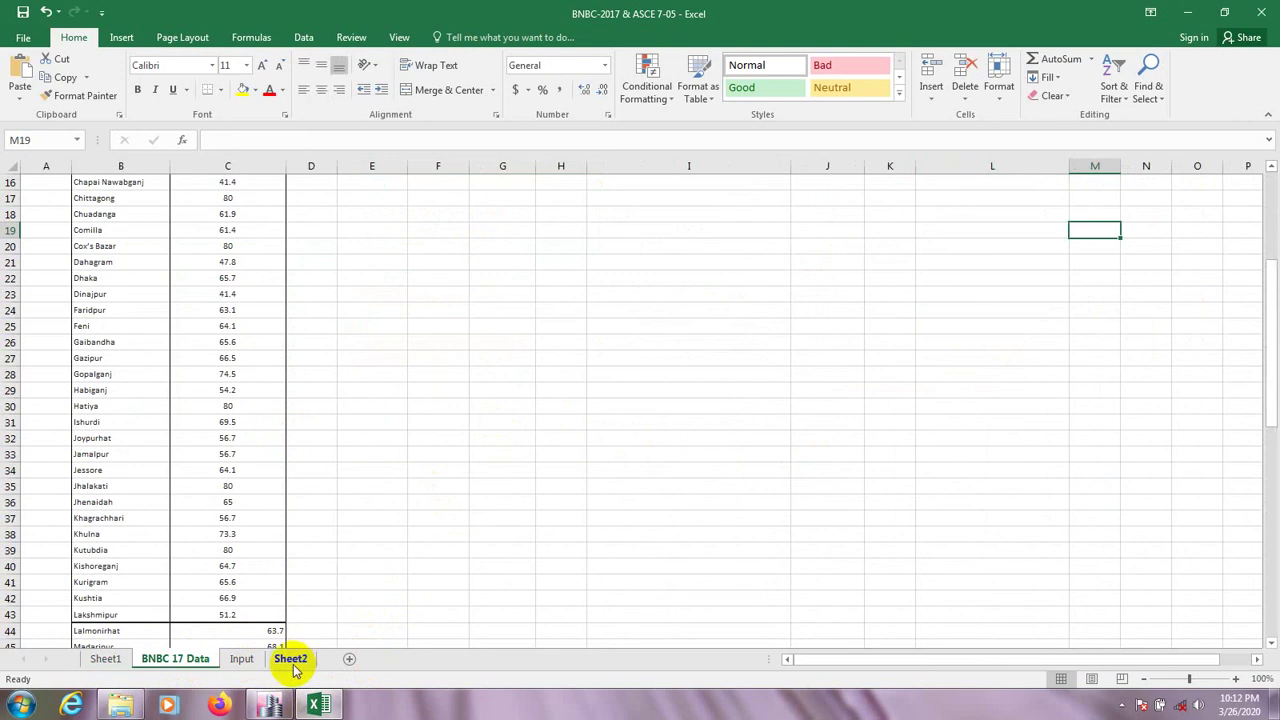
left_click(100, 660)
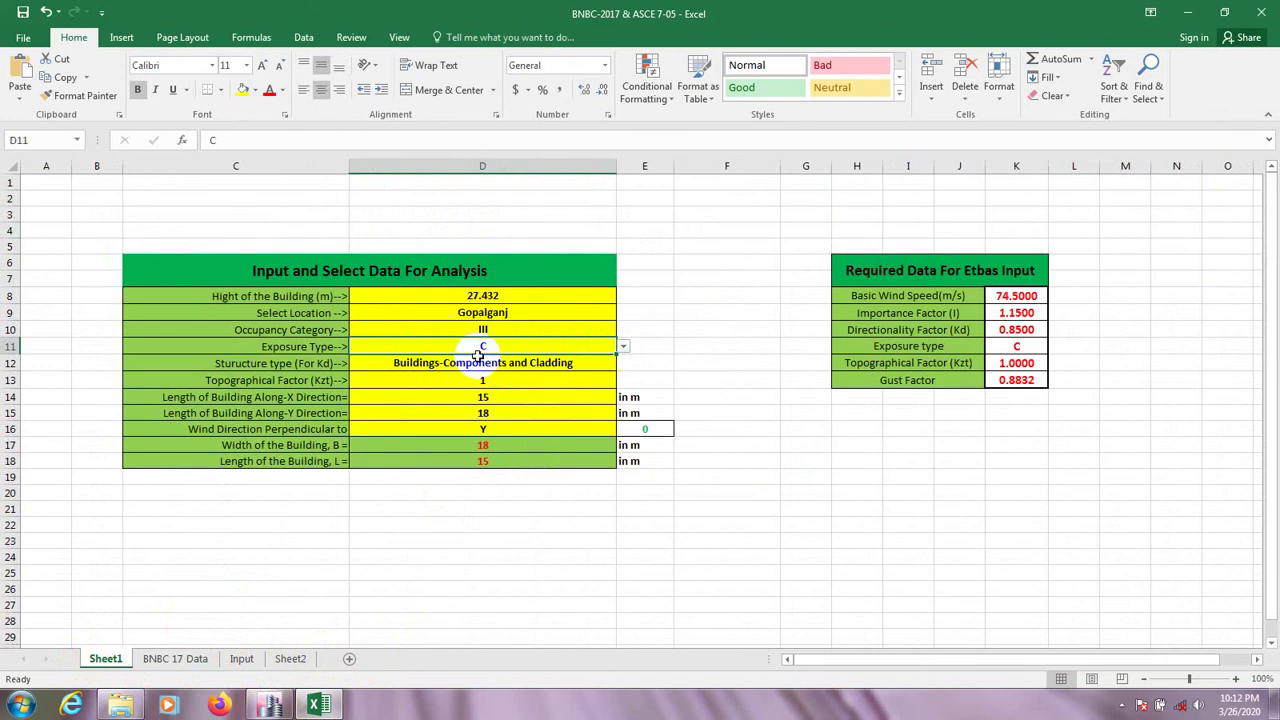
Step: Change the D11 Exposure Type from C to A, dropping the gust factor to 0.8457
left_click(622, 346)
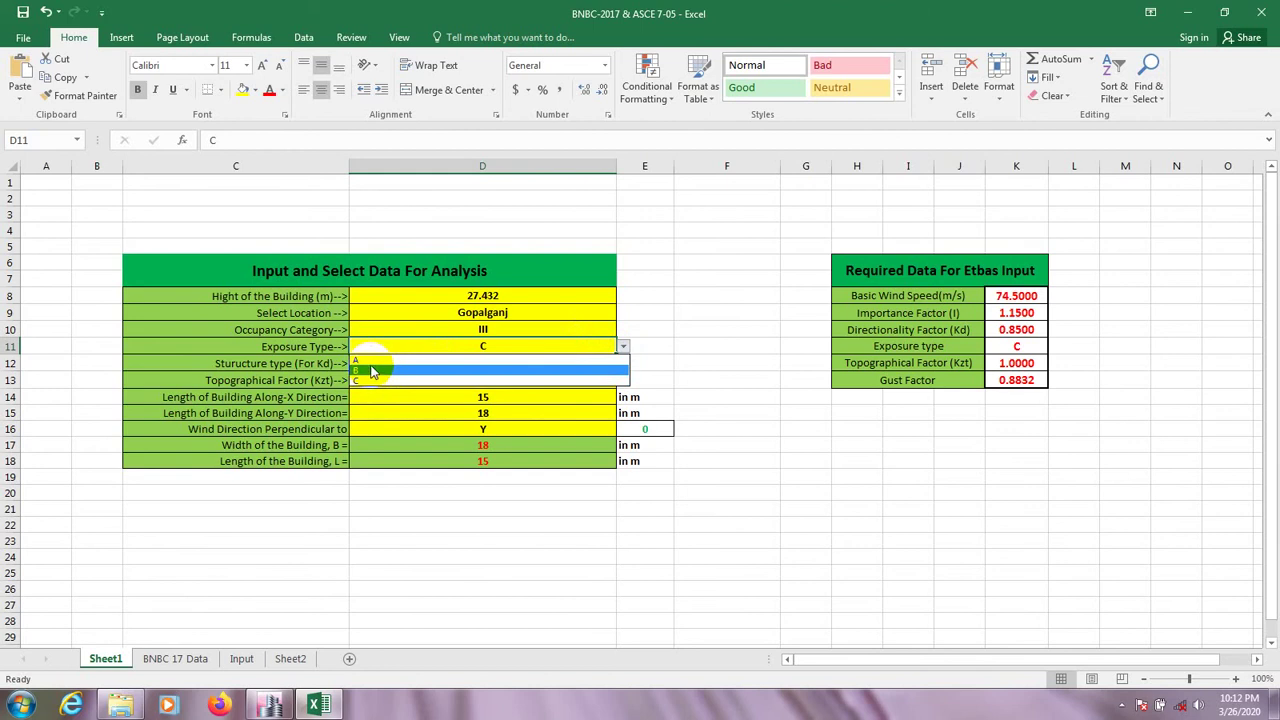
key("Up")
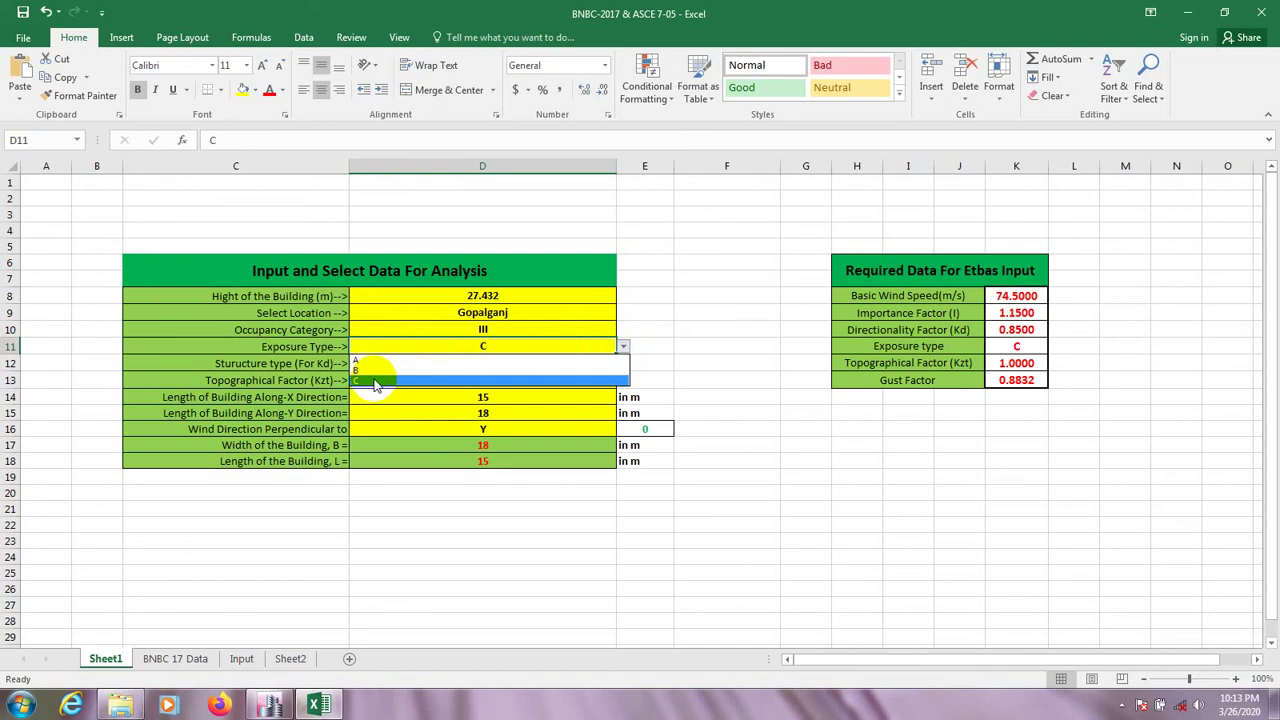
key("Escape")
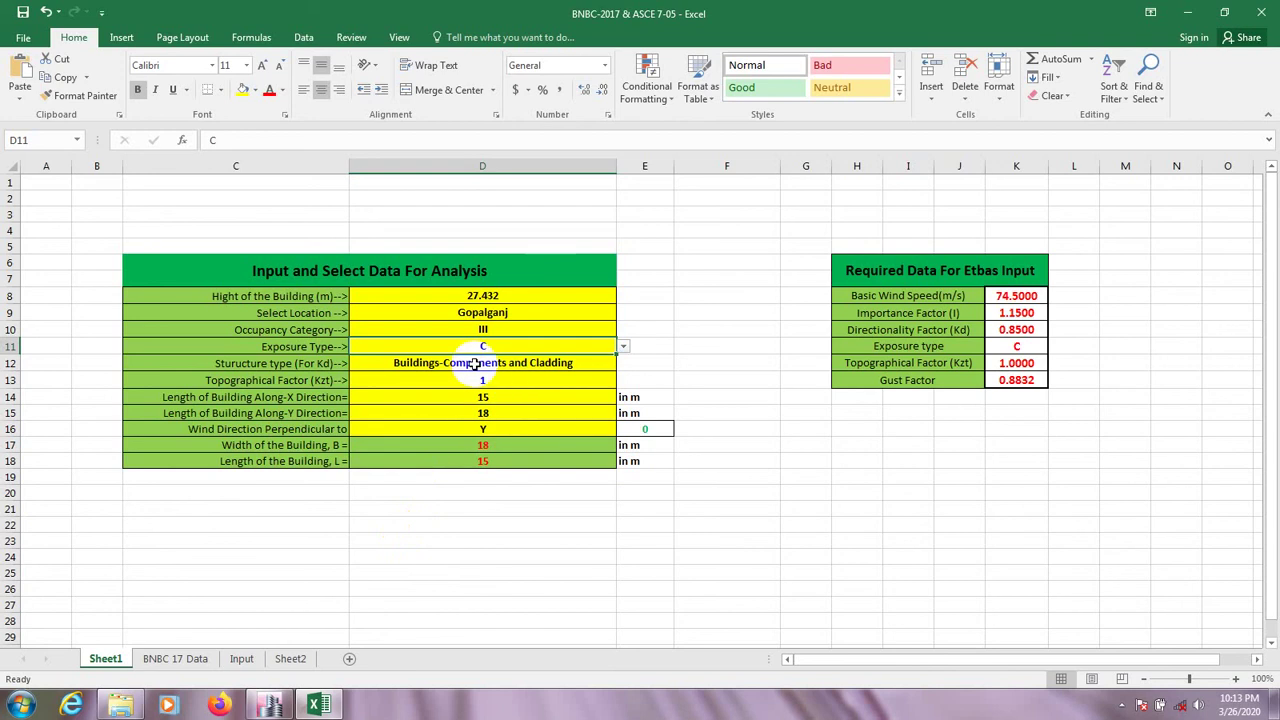
left_click(622, 346)
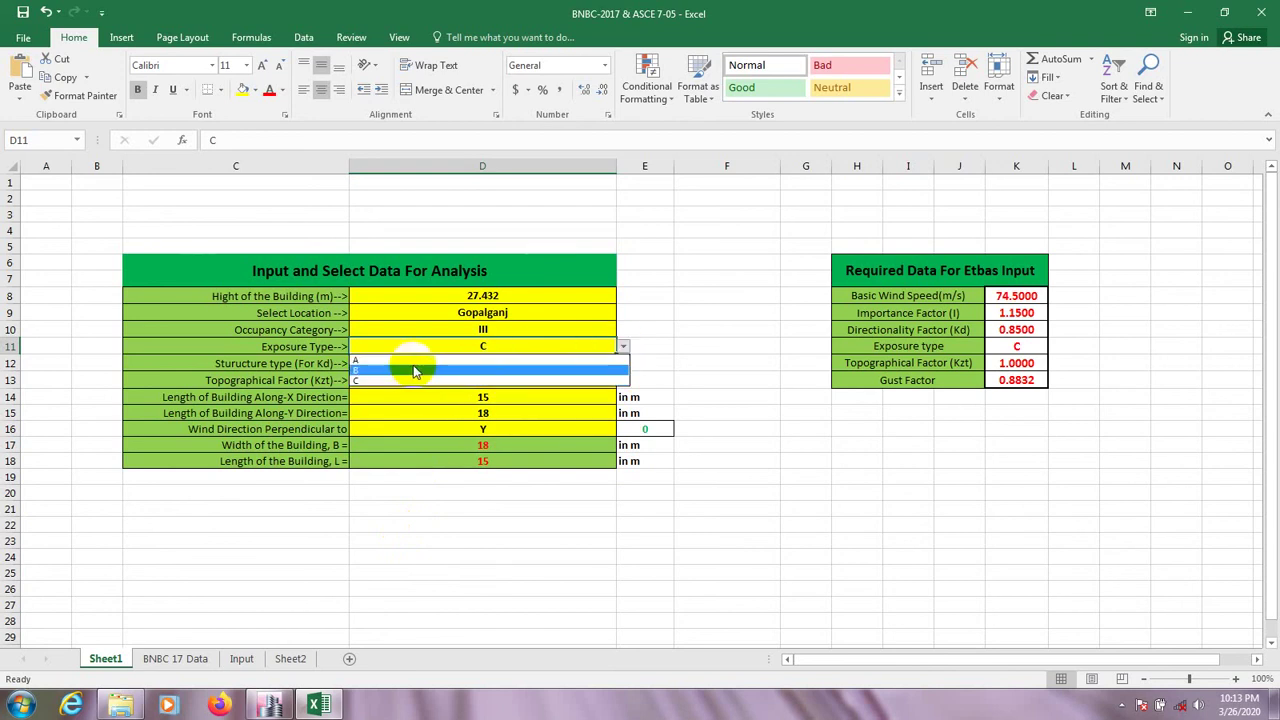
left_click(379, 362)
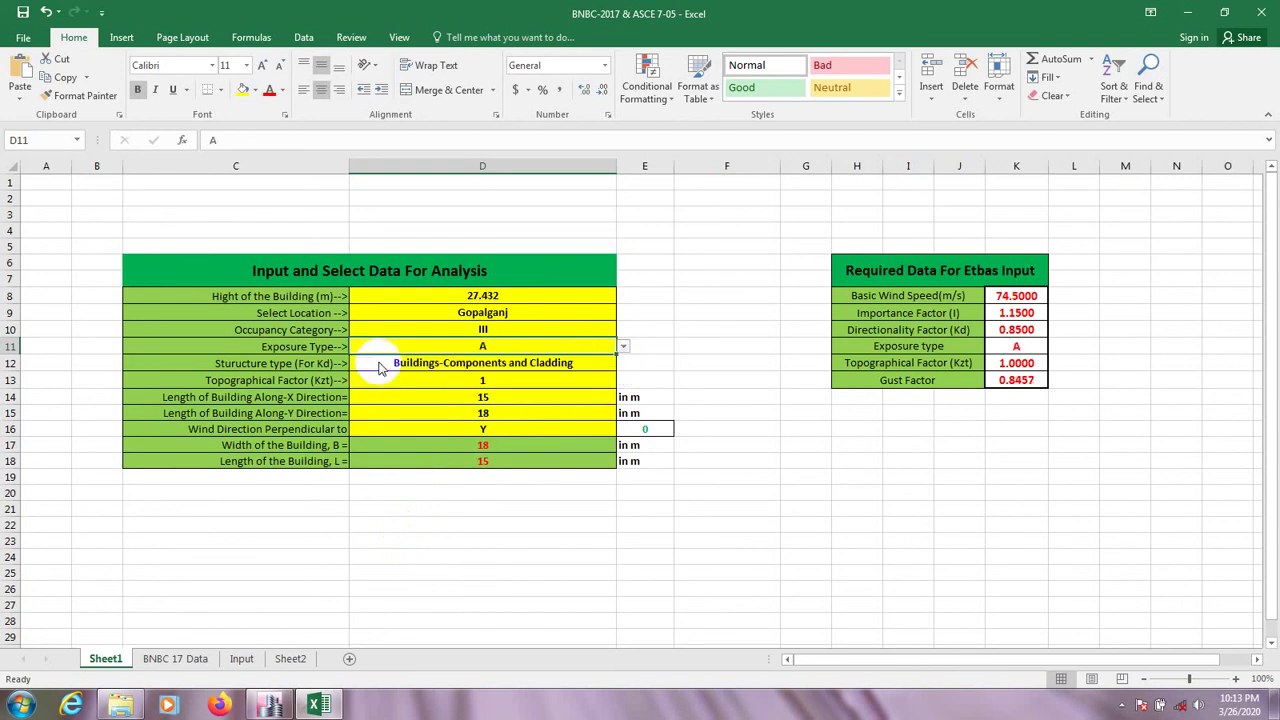
left_click(534, 606)
left_click(507, 366)
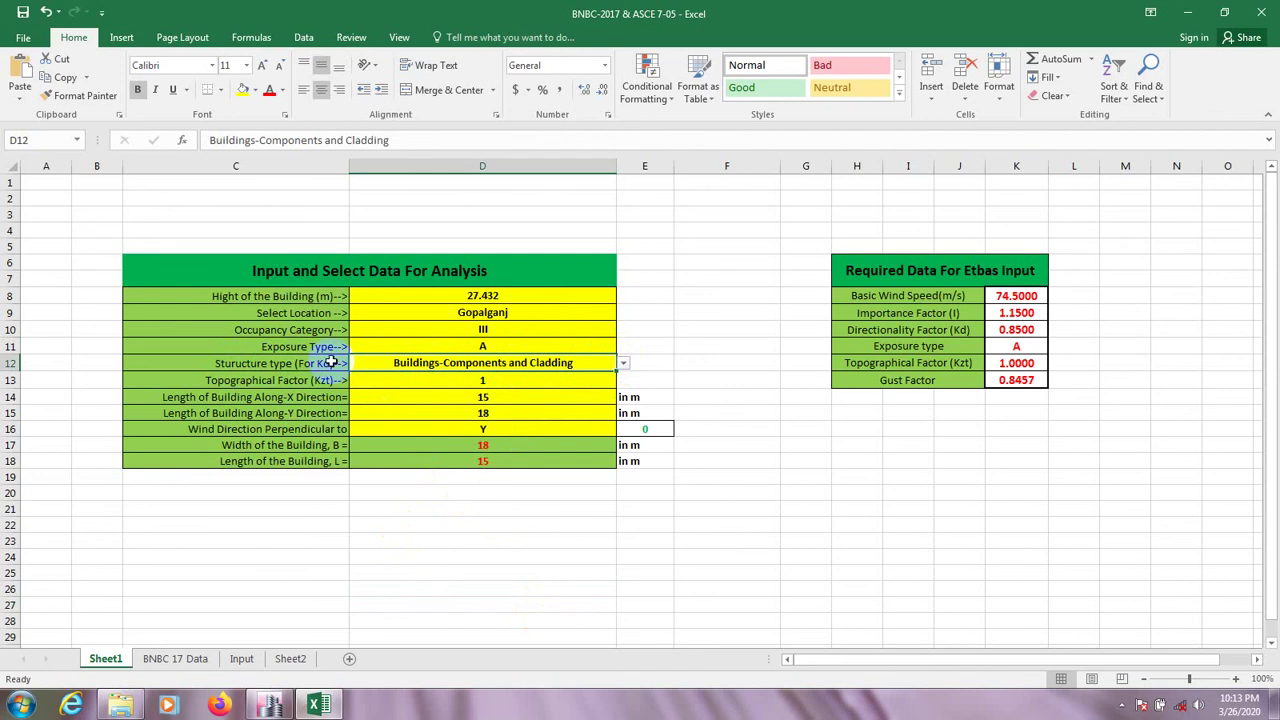
left_click(623, 366)
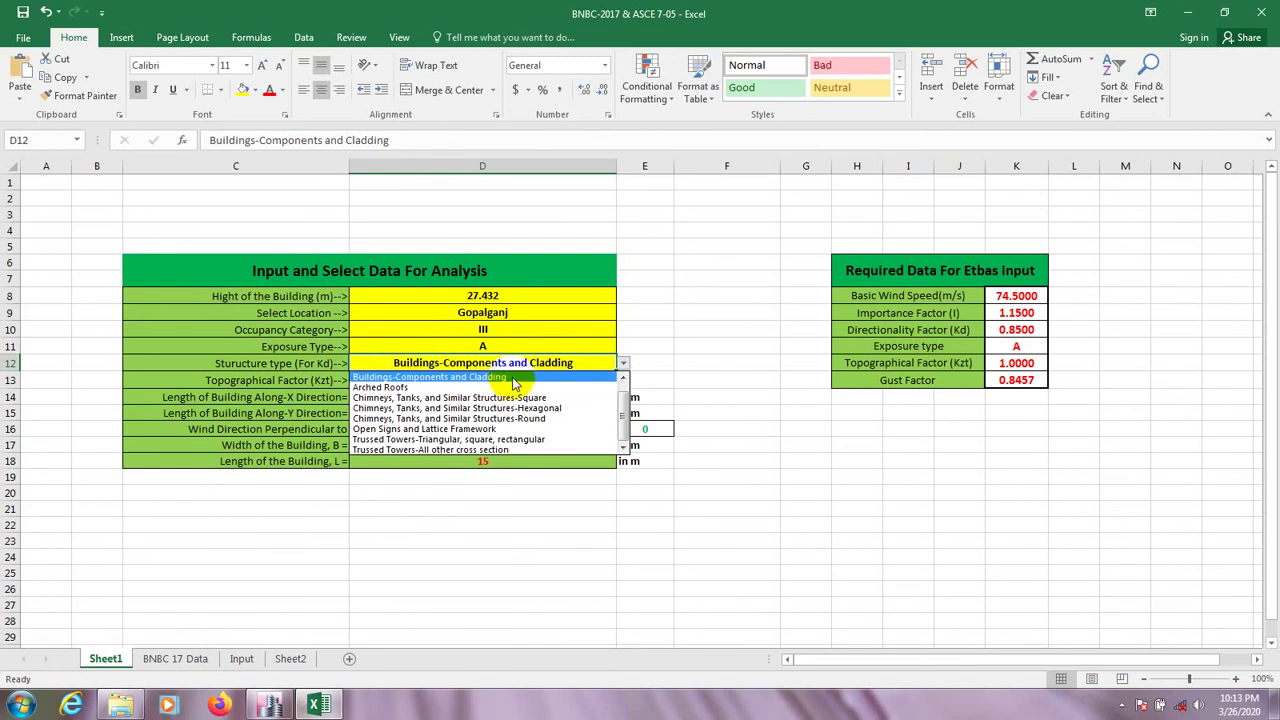
left_click(421, 380)
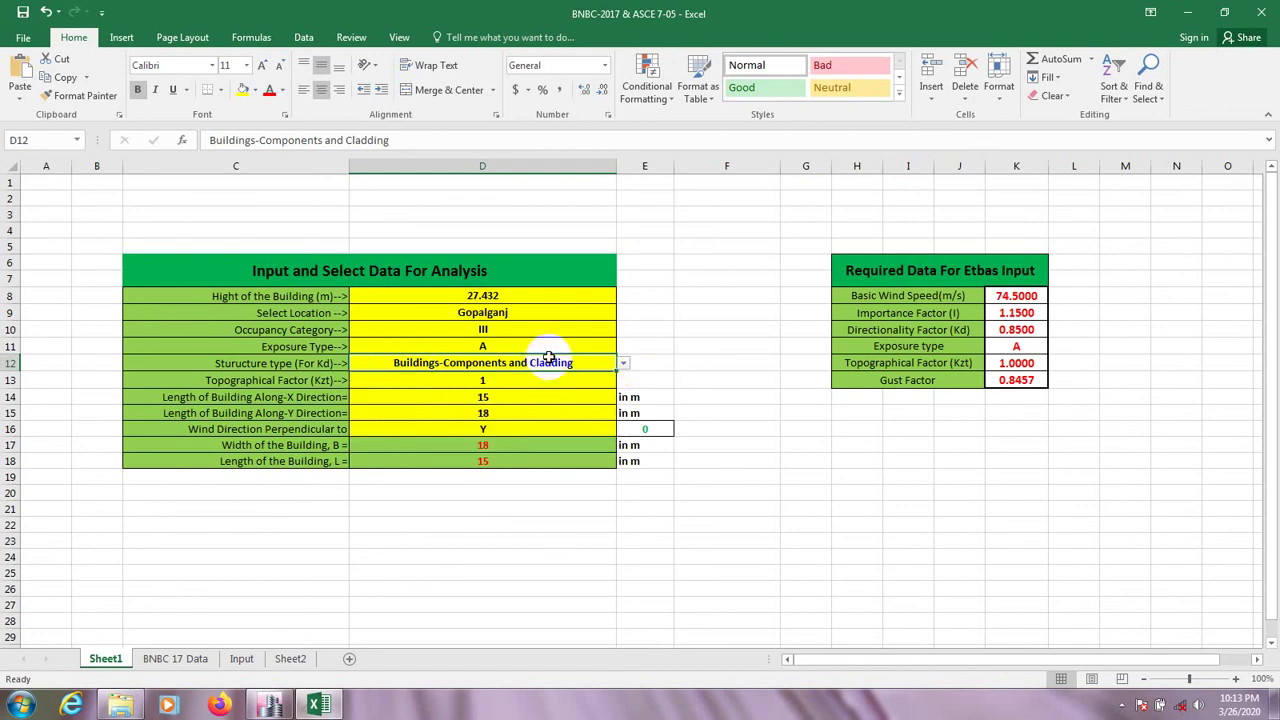
left_click(622, 362)
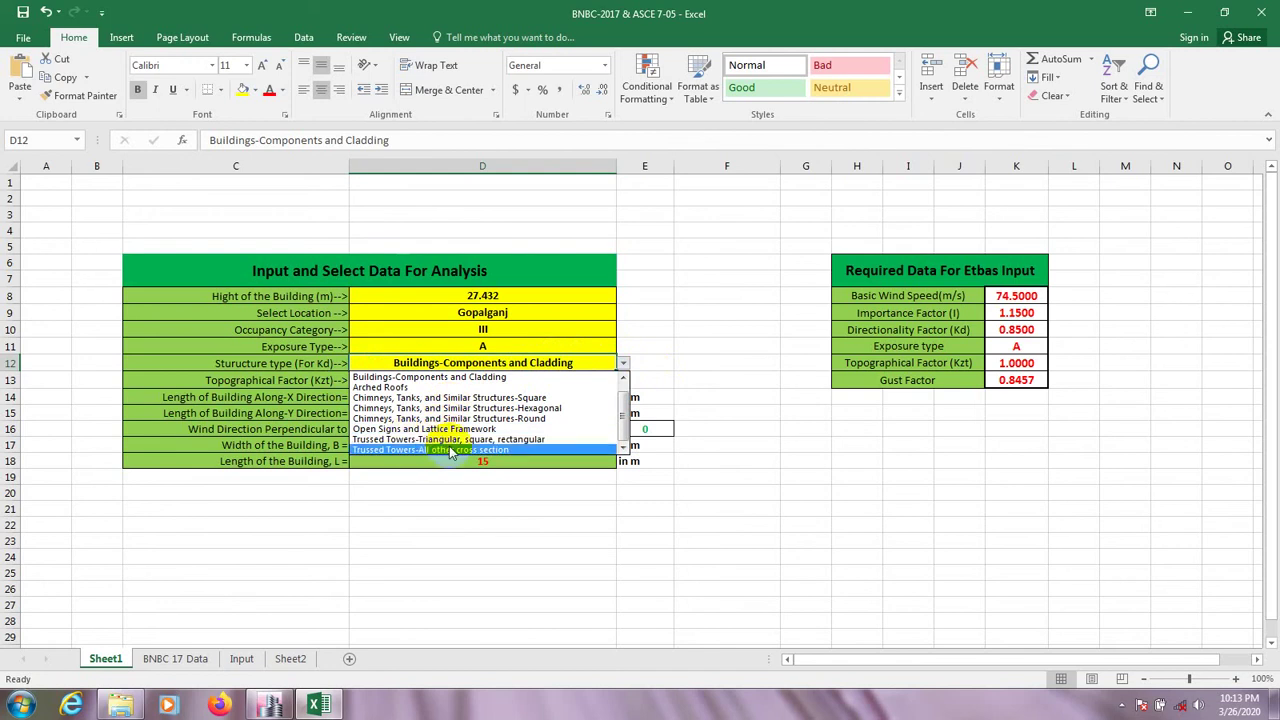
left_click(415, 388)
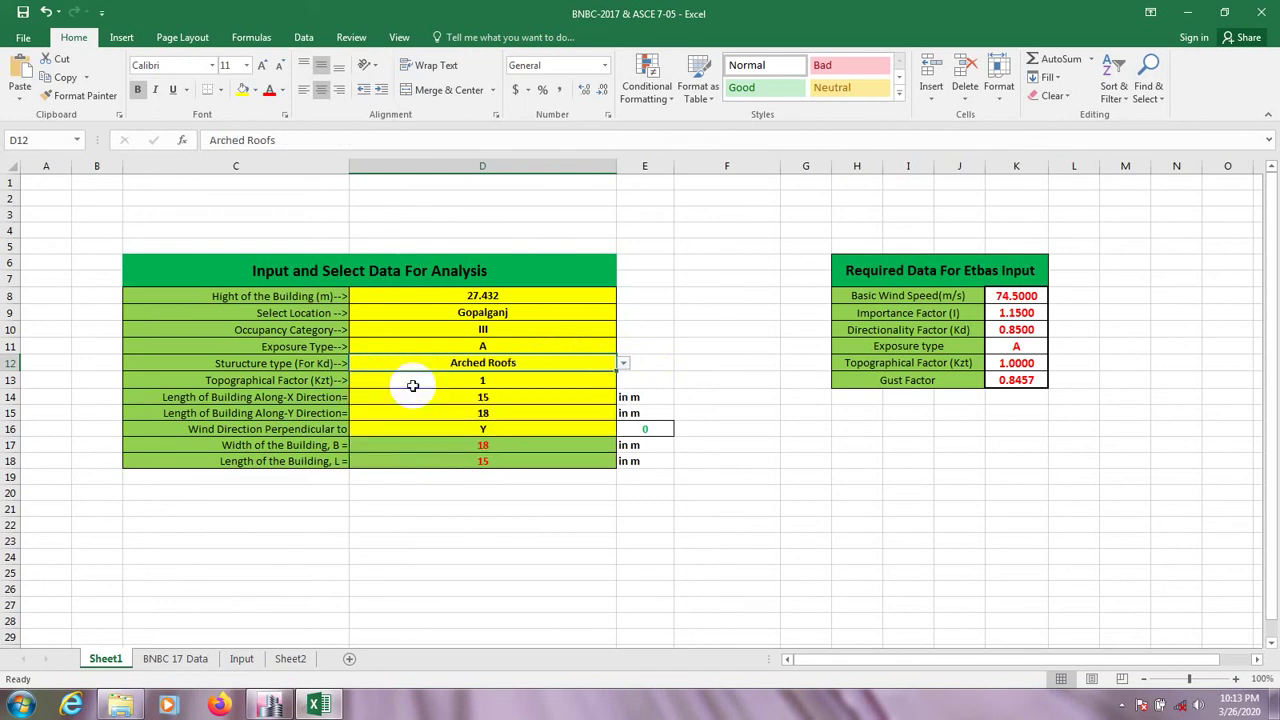
left_click(621, 364)
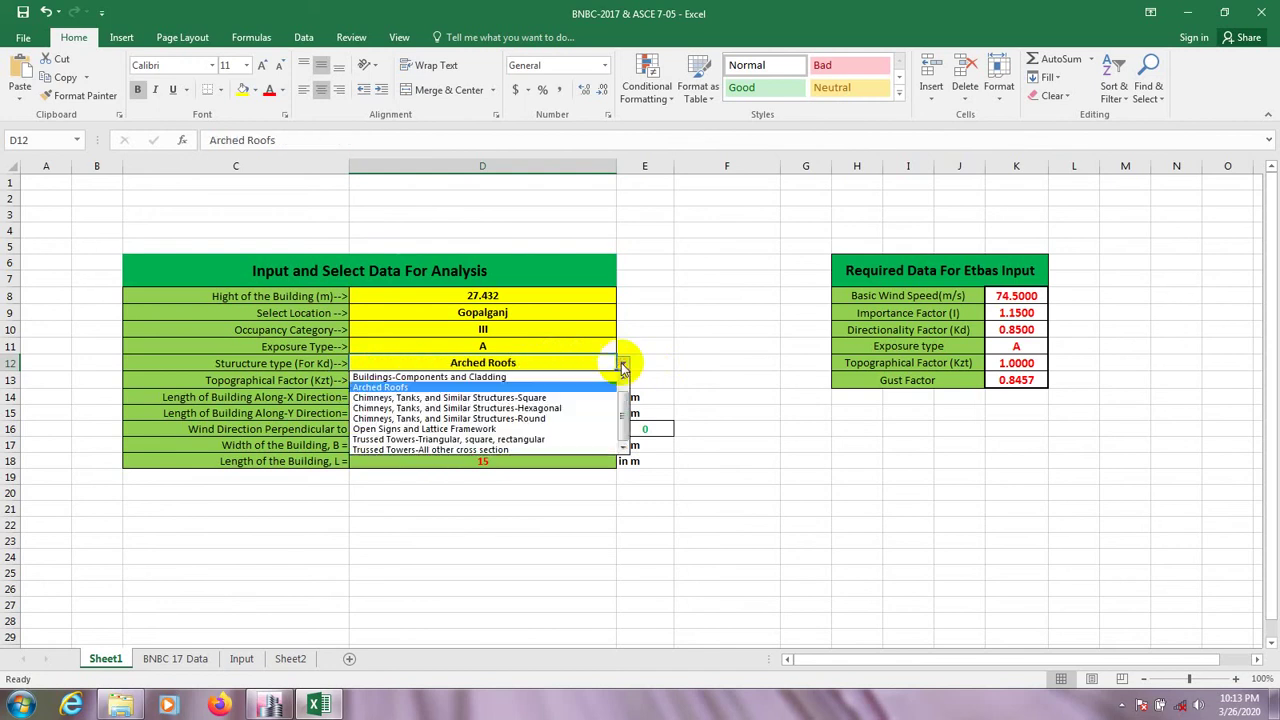
left_click(469, 378)
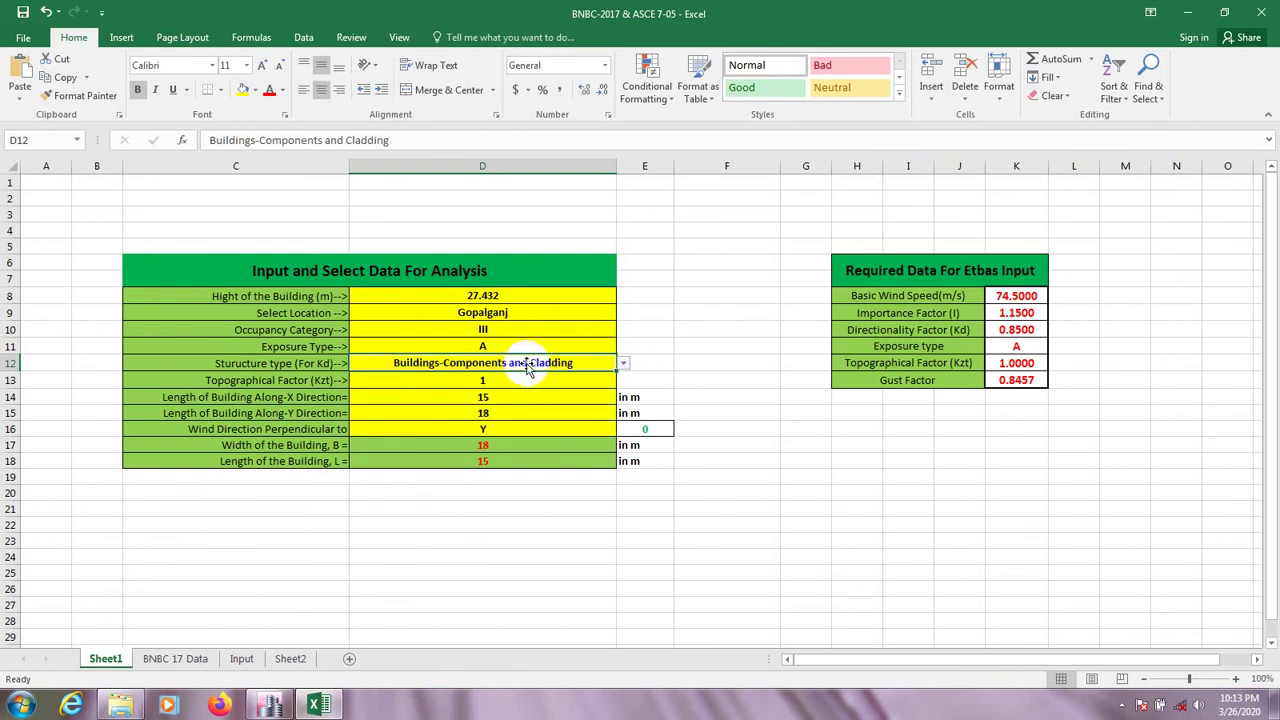
left_click(491, 383)
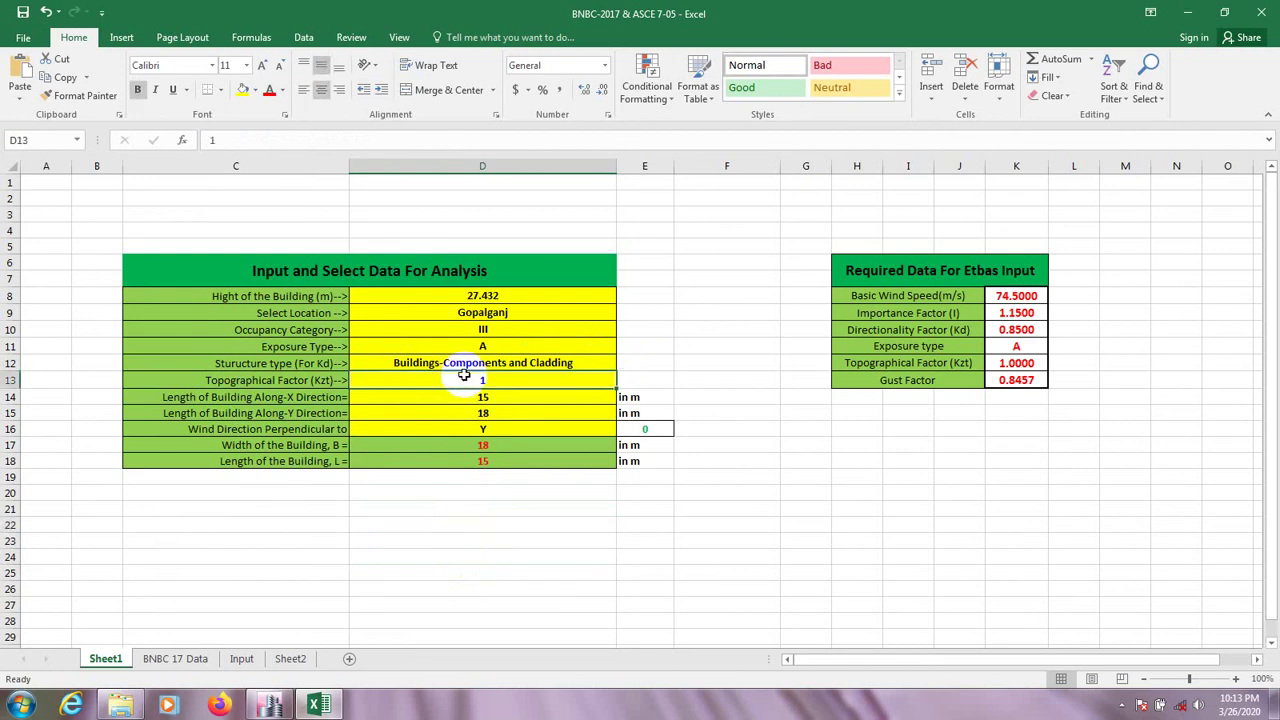
left_click(482, 590)
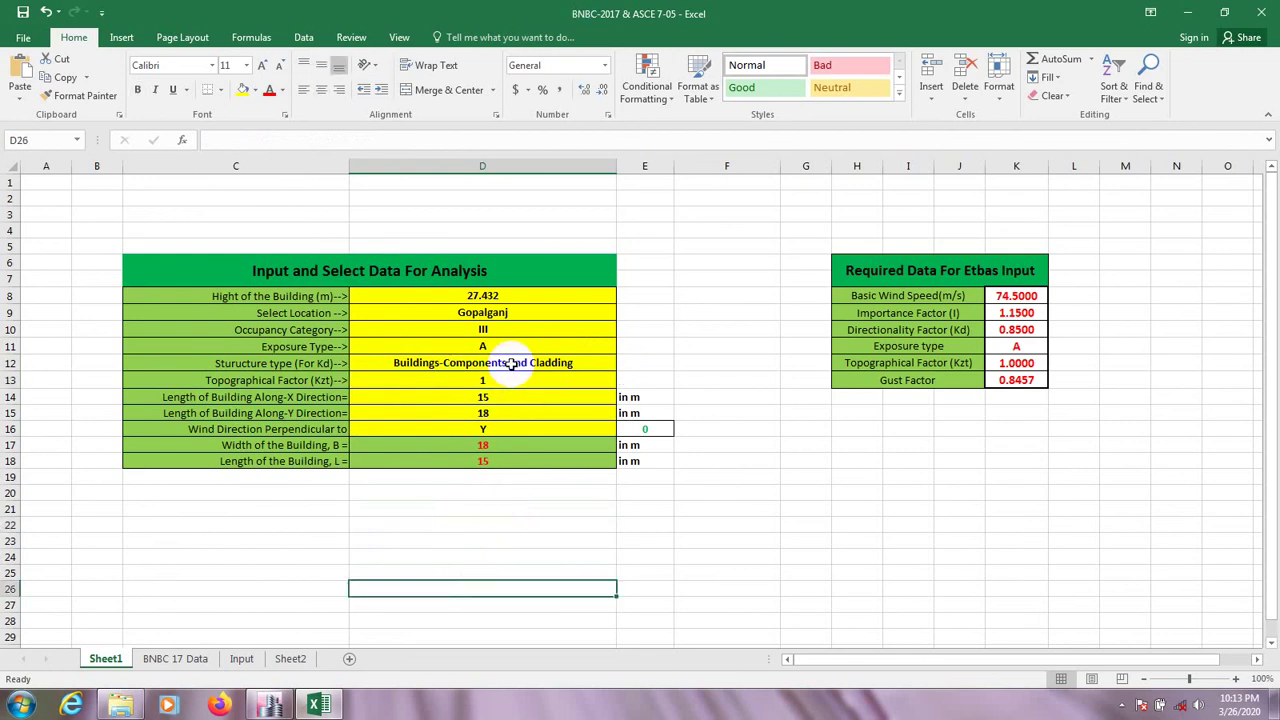
Step: Inspect the Topographical Factor value in cell D13
left_click(472, 381)
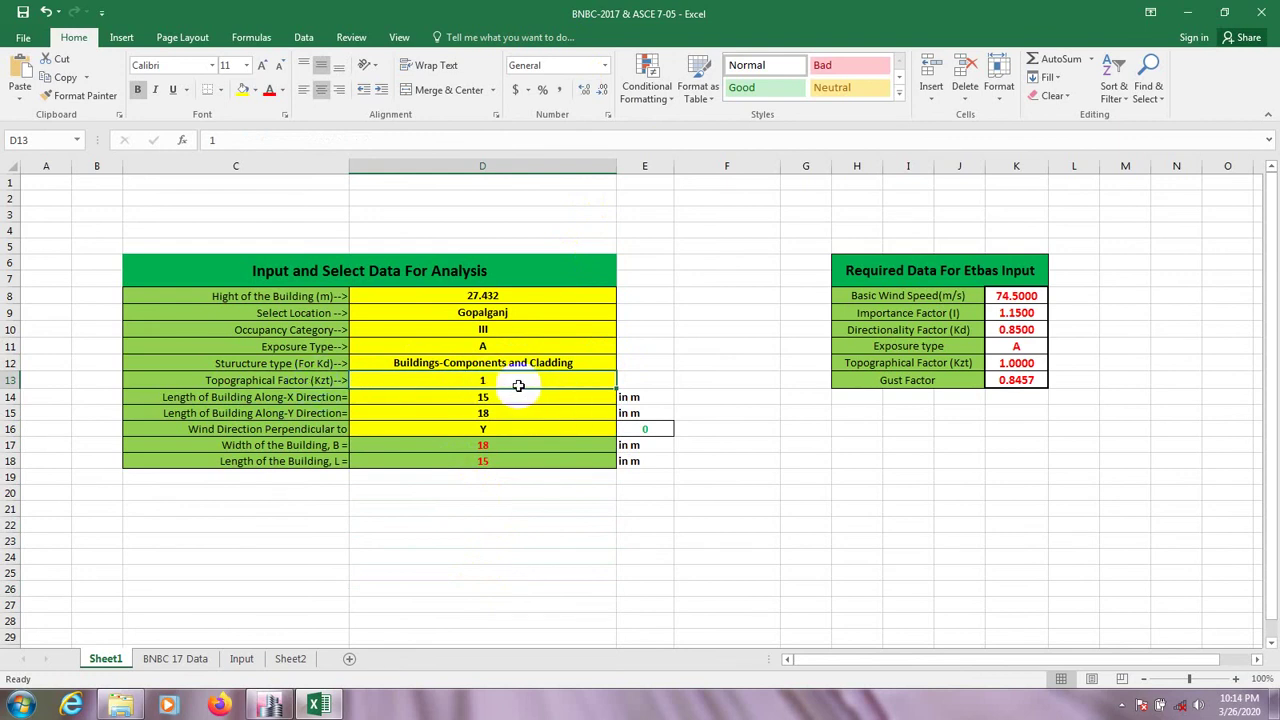
left_click(471, 541)
left_click(498, 381)
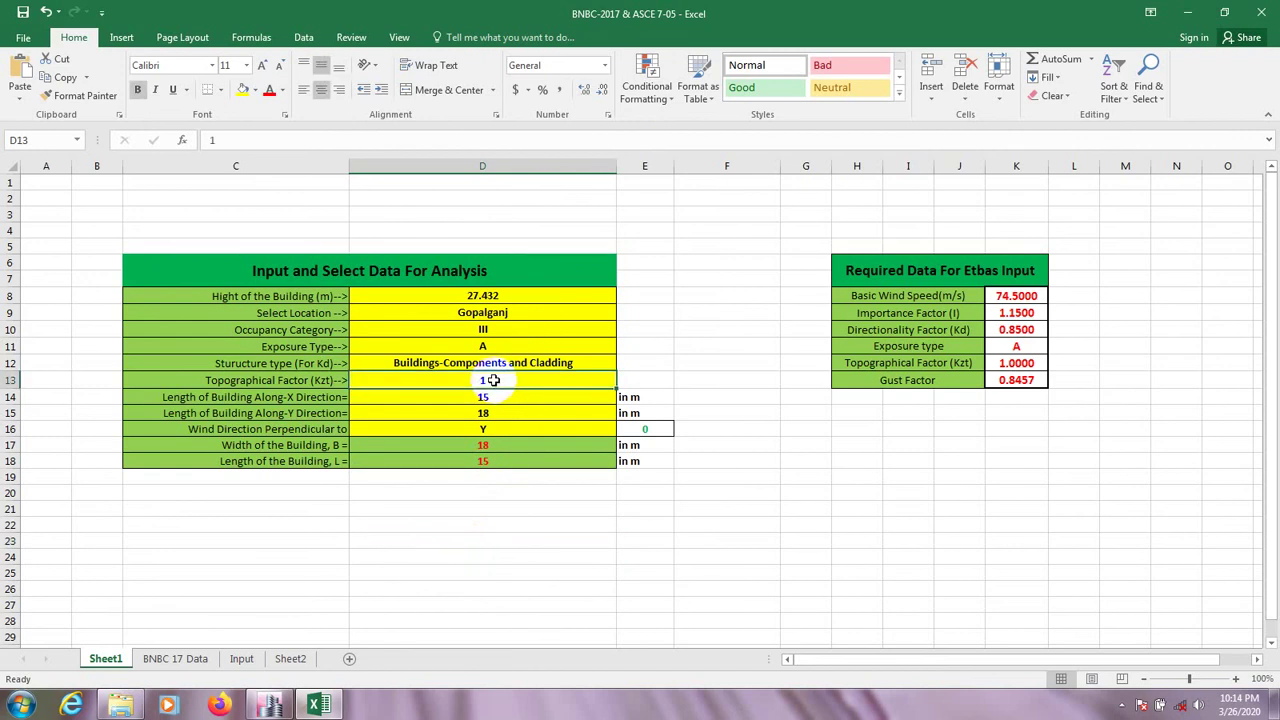
left_click(509, 512)
left_click(490, 382)
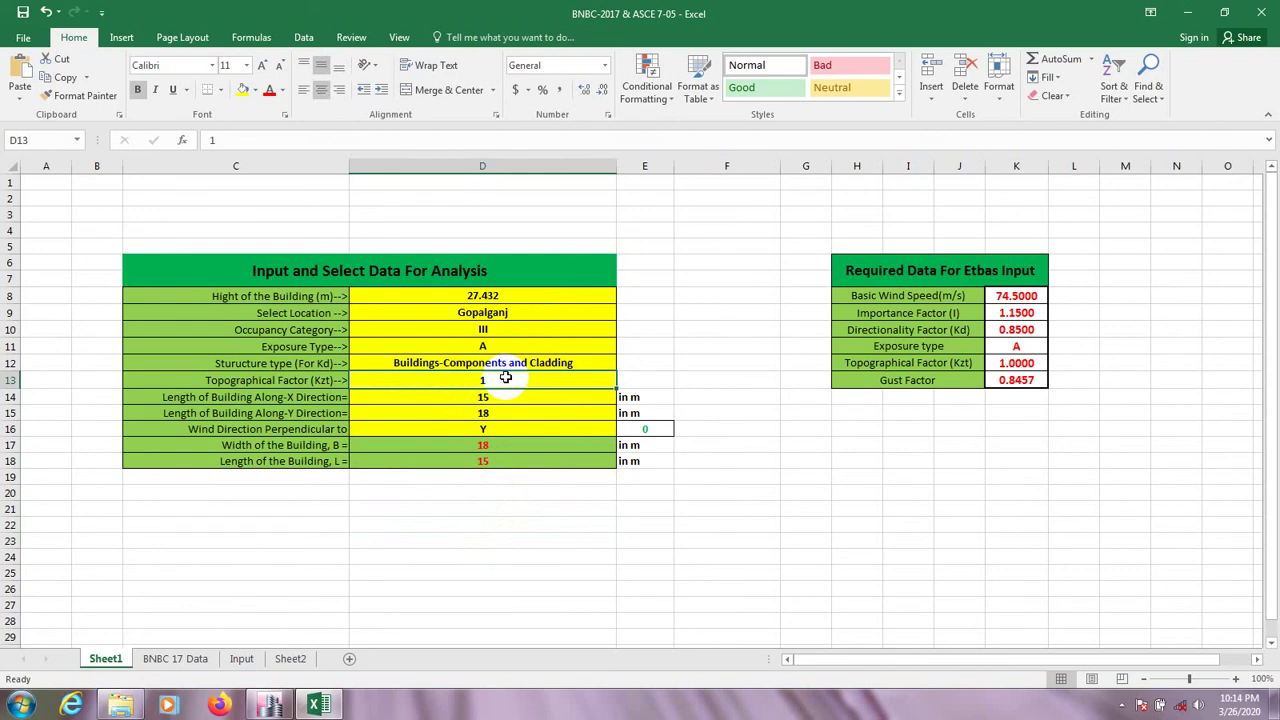
left_click_drag(486, 557, 486, 573)
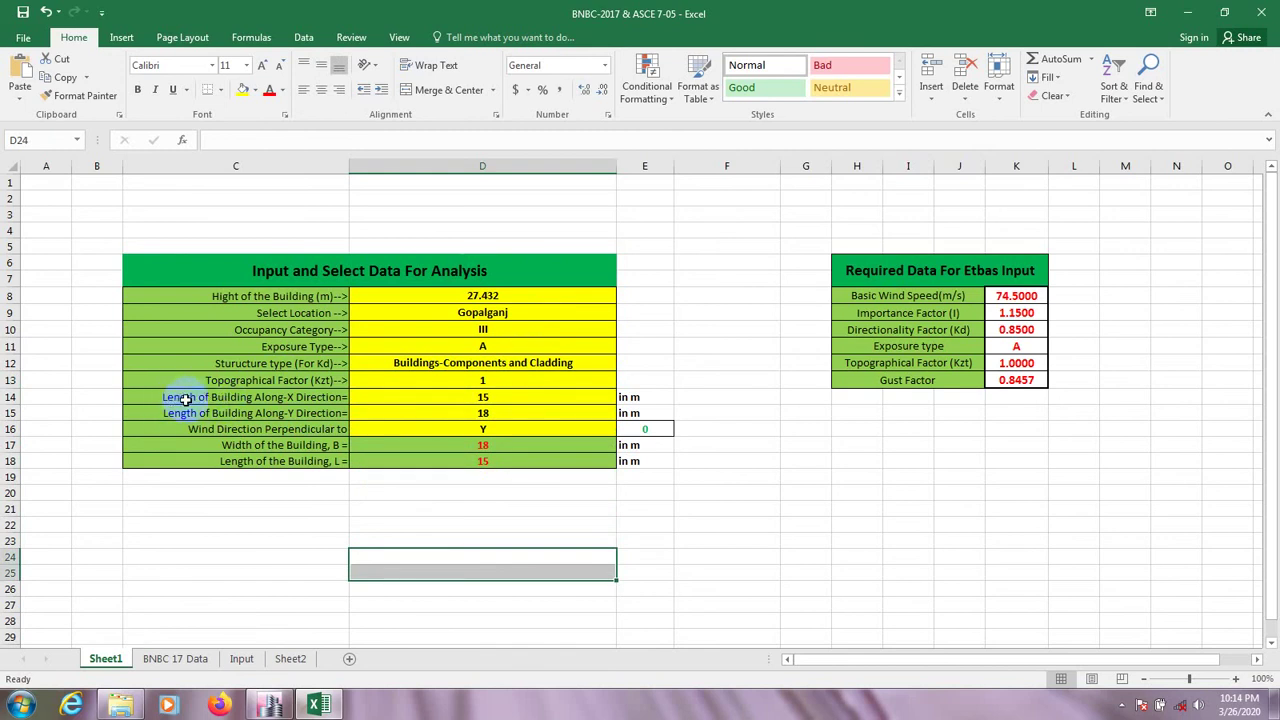
Step: Check the plan lengths, 15 m along X and 18 m along Y, then minimize Excel
left_click(511, 397)
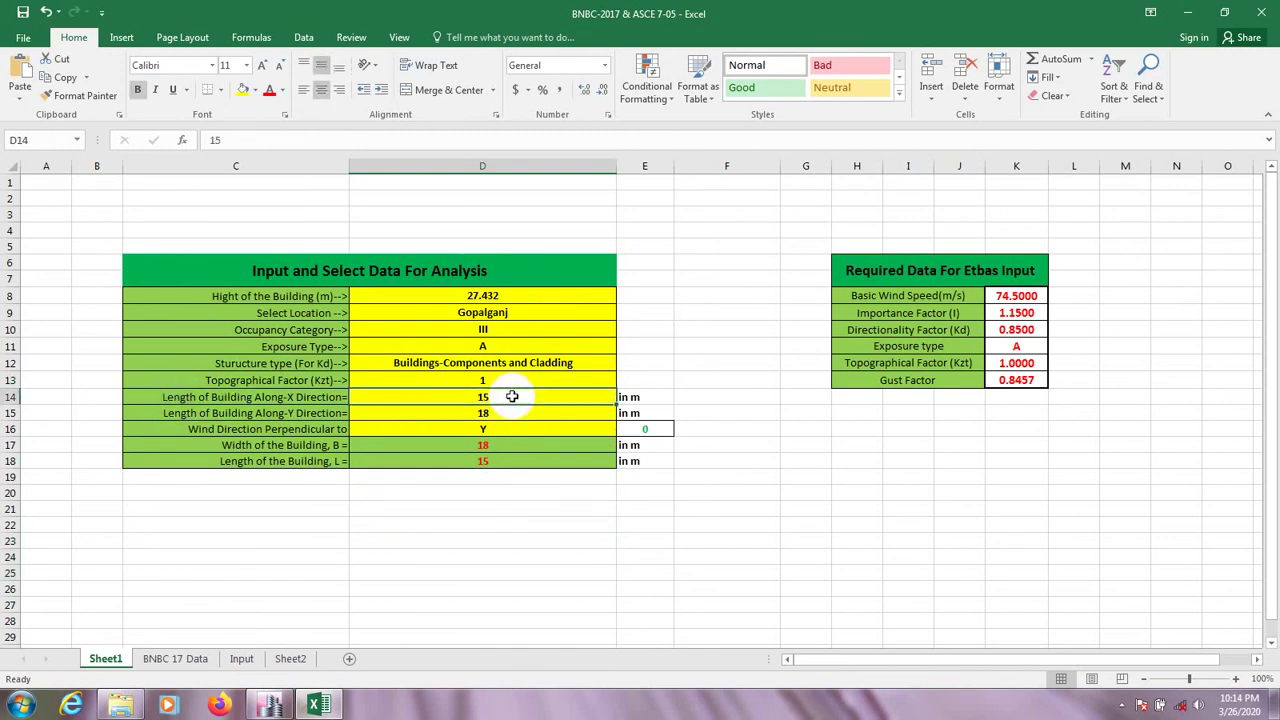
left_click(507, 415)
left_click(508, 396)
left_click(503, 413)
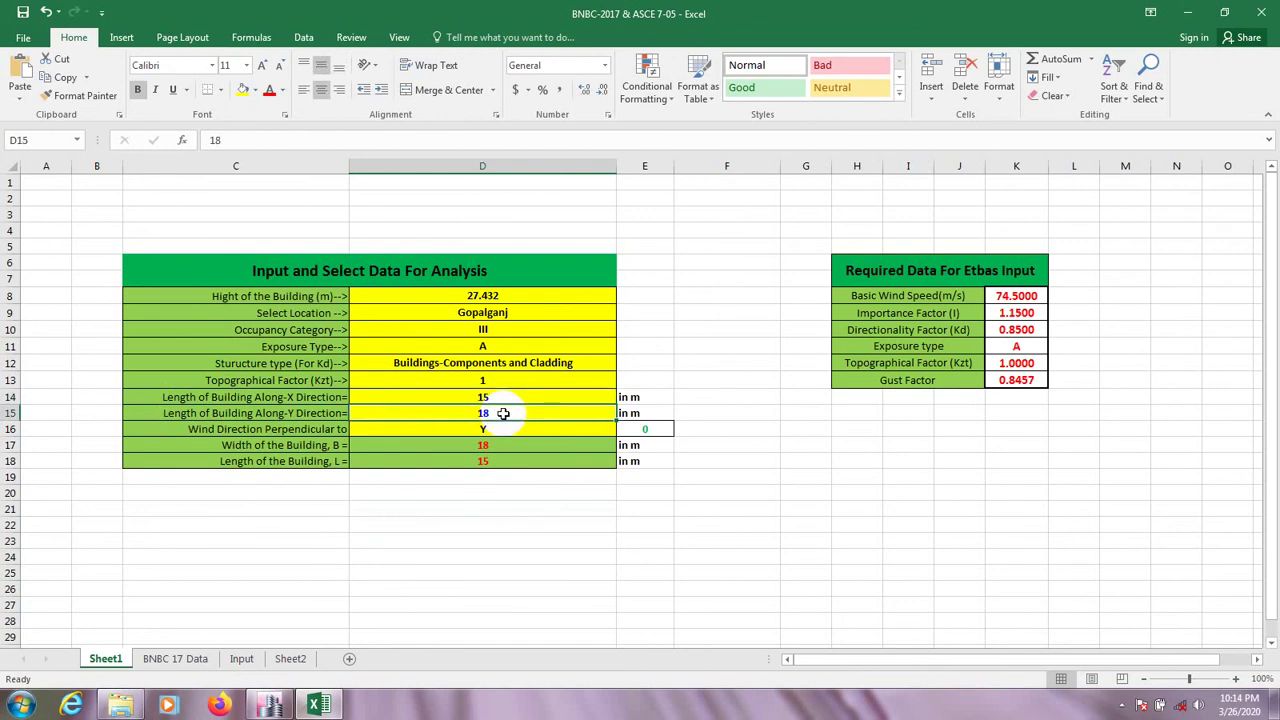
left_click(500, 397)
left_click(503, 413)
left_click(500, 397)
left_click(503, 413)
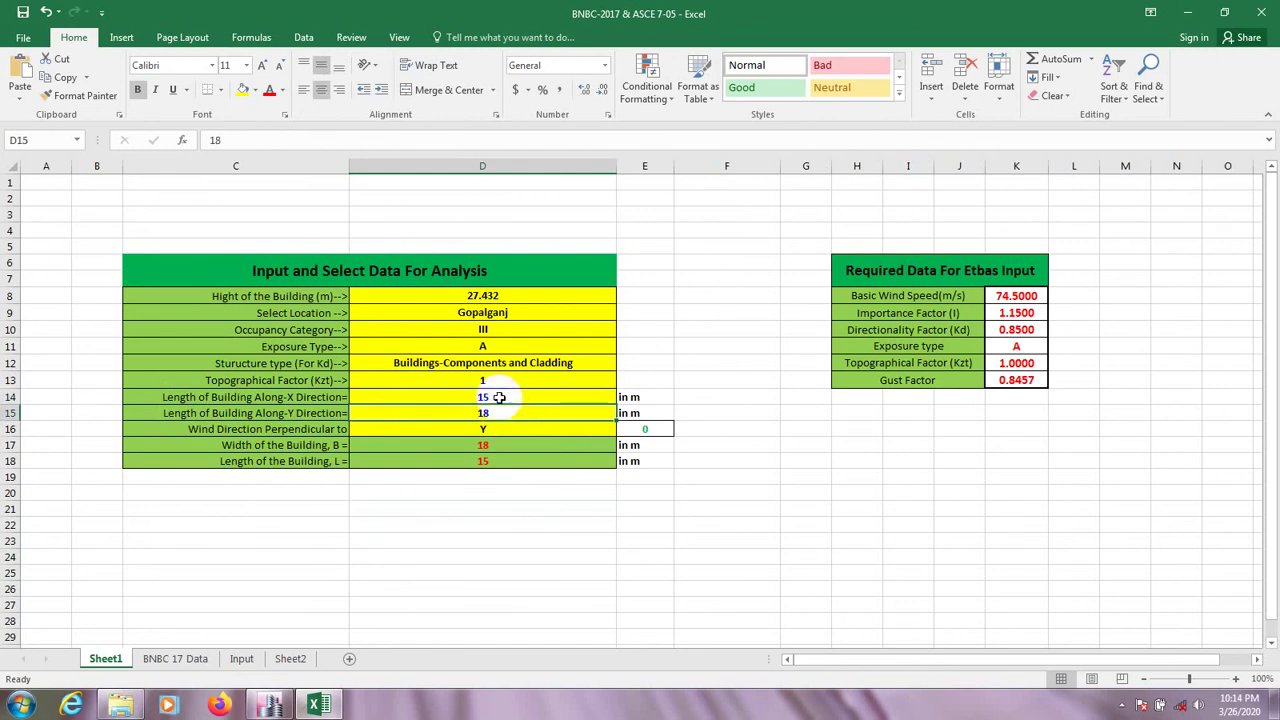
left_click(318, 705)
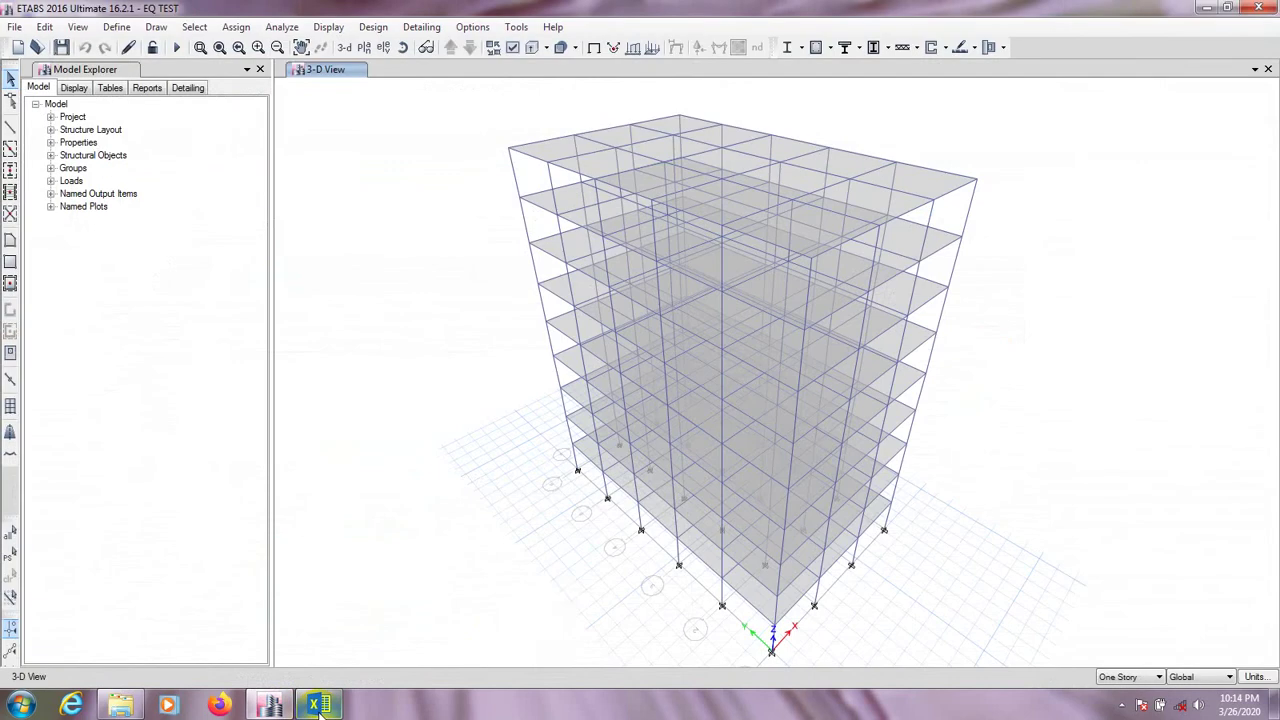
Step: Pan the 3-D EQ TEST building into view and open the Edit menu
left_click_drag(551, 603, 563, 589)
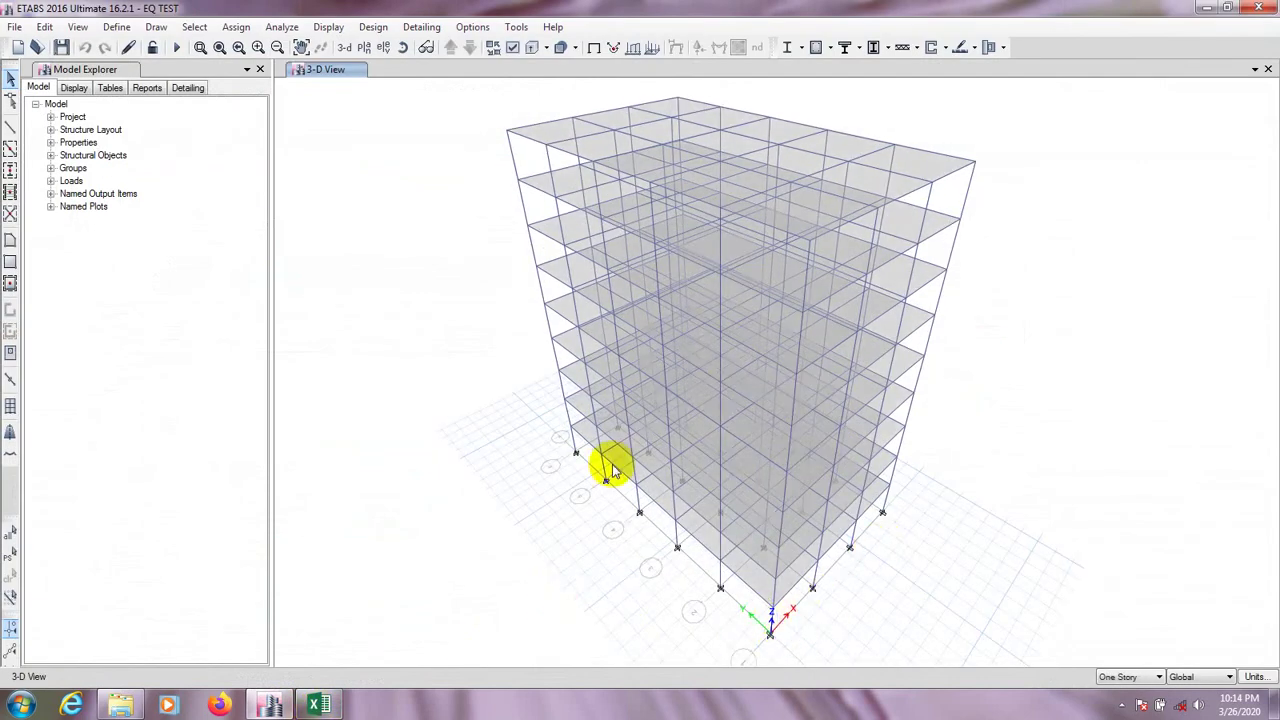
left_click_drag(1020, 491, 1014, 491)
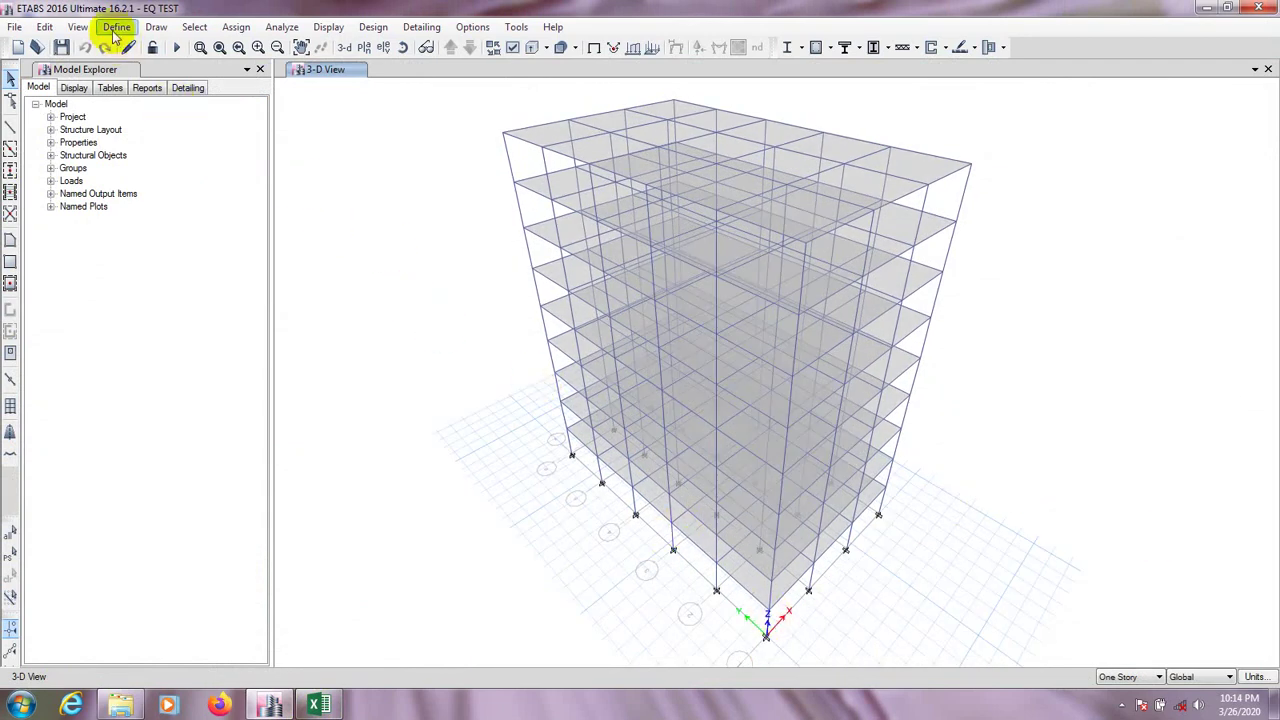
left_click(47, 27)
left_click(52, 27)
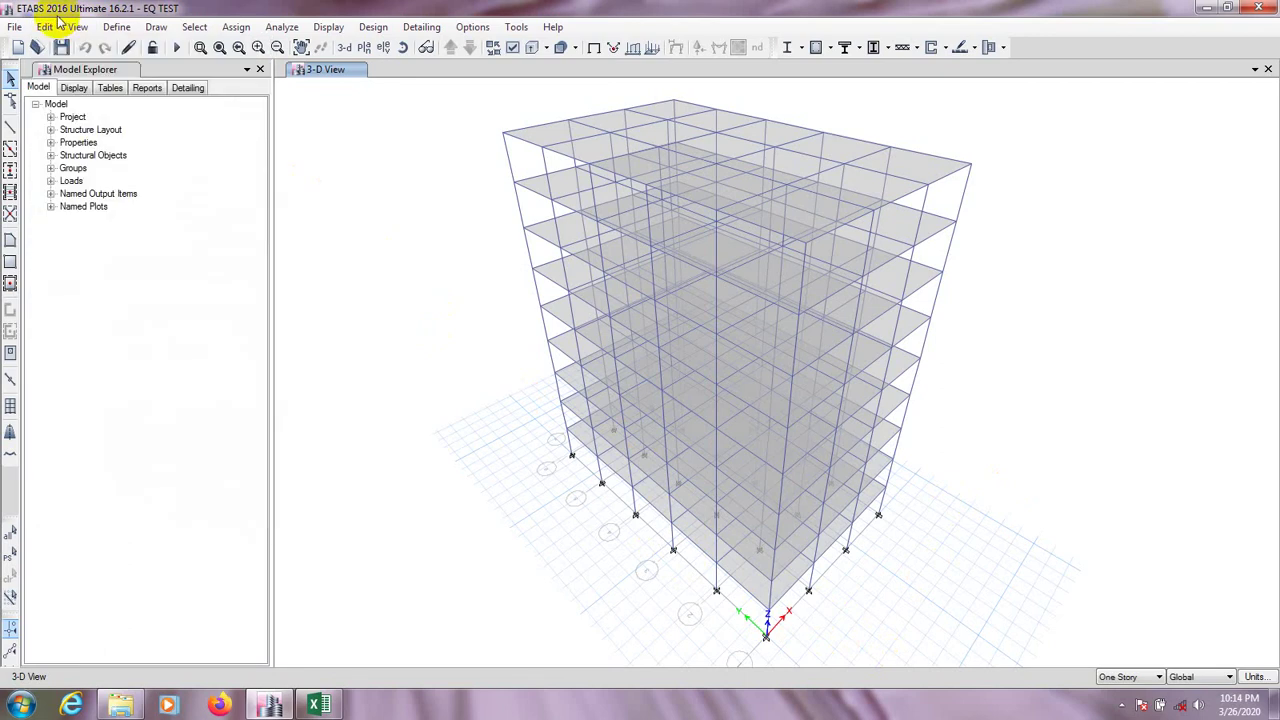
left_click(46, 27)
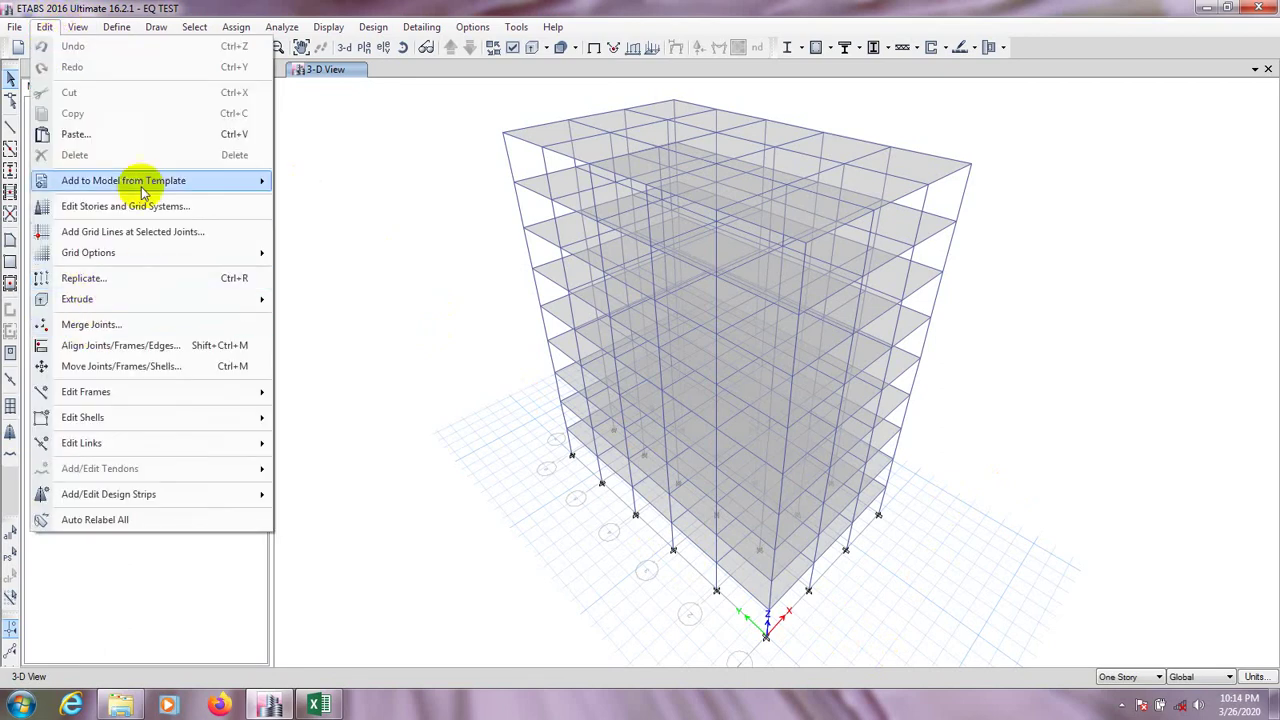
Step: Open grid system G1's data and copy grid D's X ordinate, 13.716
left_click(115, 206)
left_click_drag(571, 124, 448, 108)
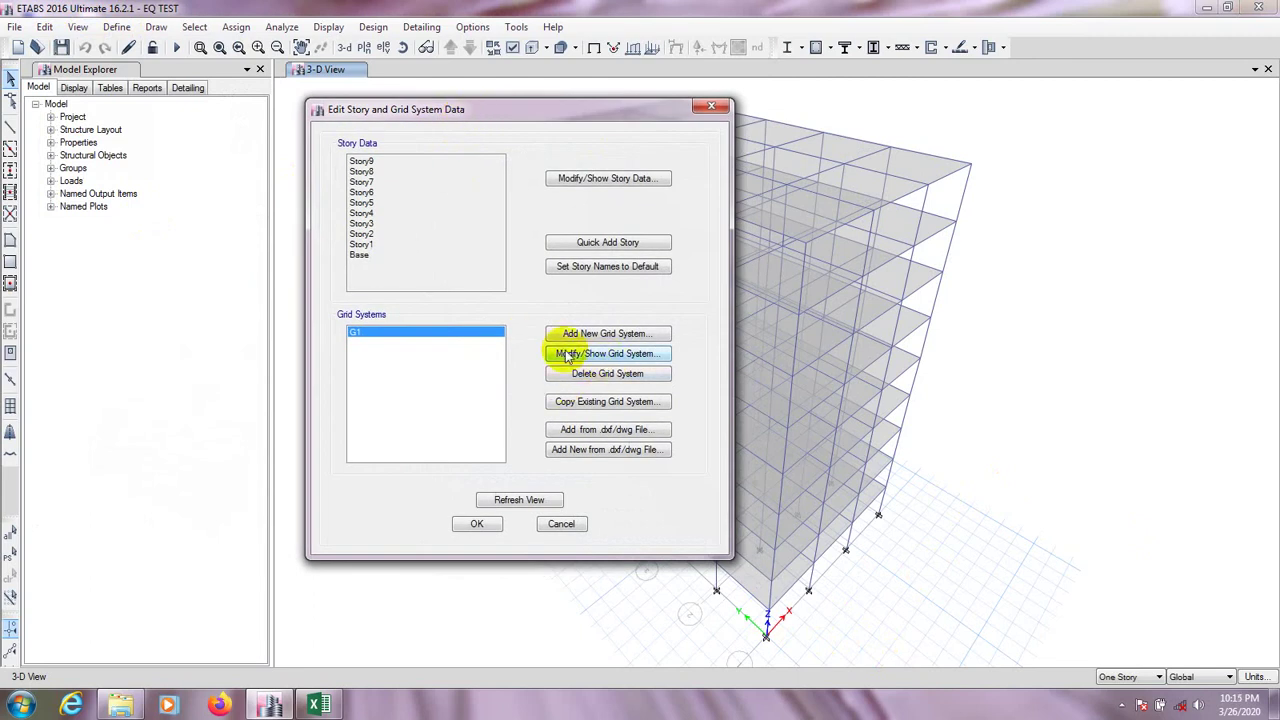
left_click(597, 360)
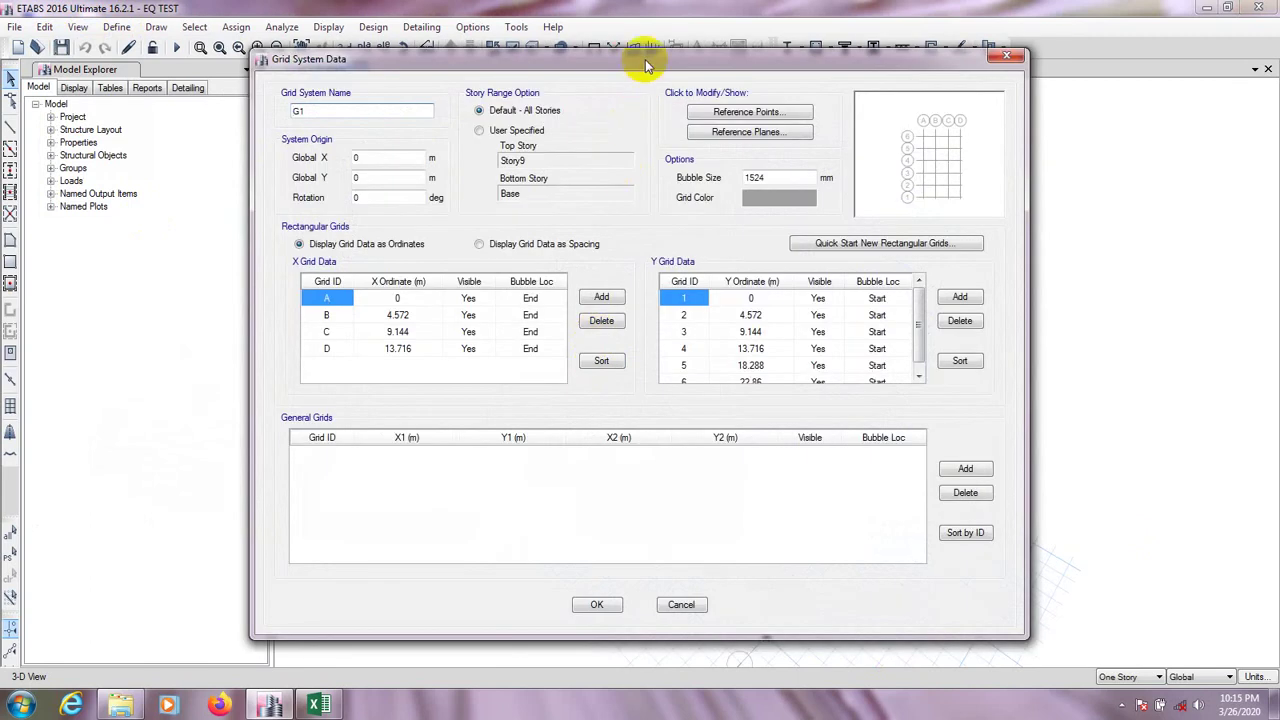
left_click_drag(645, 66, 493, 72)
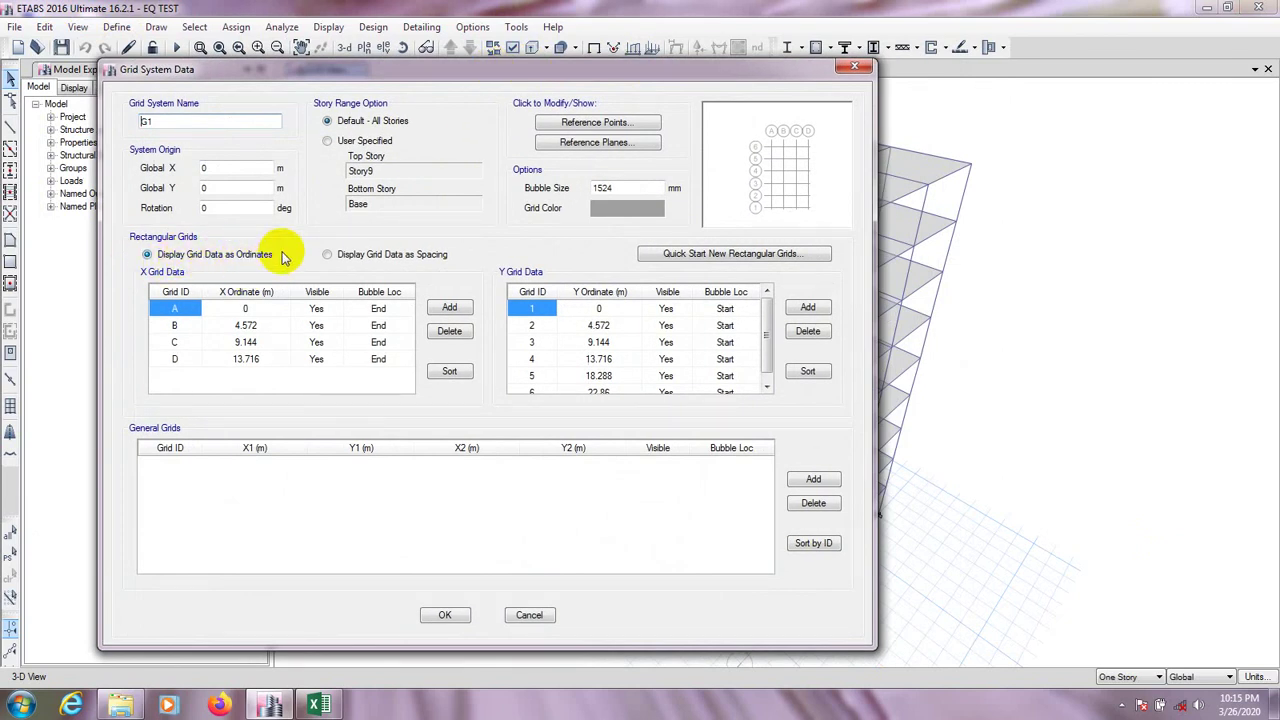
left_click(247, 359)
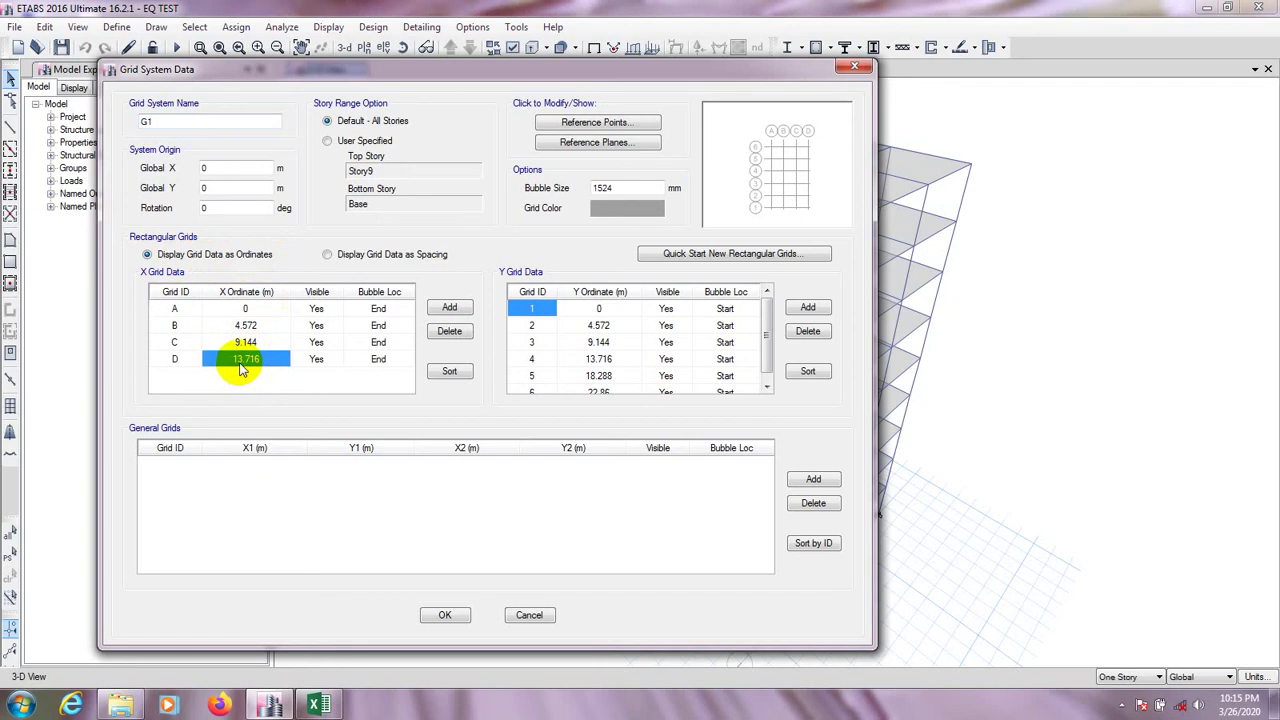
right_click(240, 368)
left_click(280, 364)
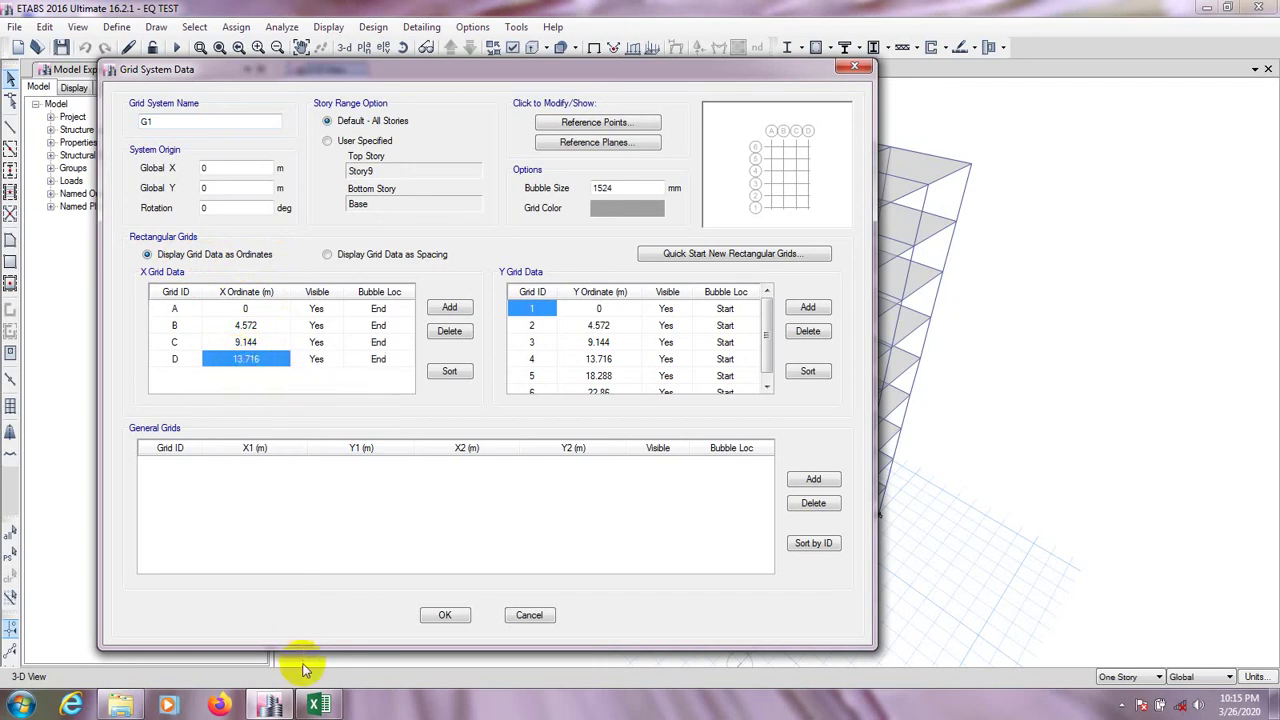
Step: Paste 13.716 into D14 as the building's X-direction length
left_click(318, 705)
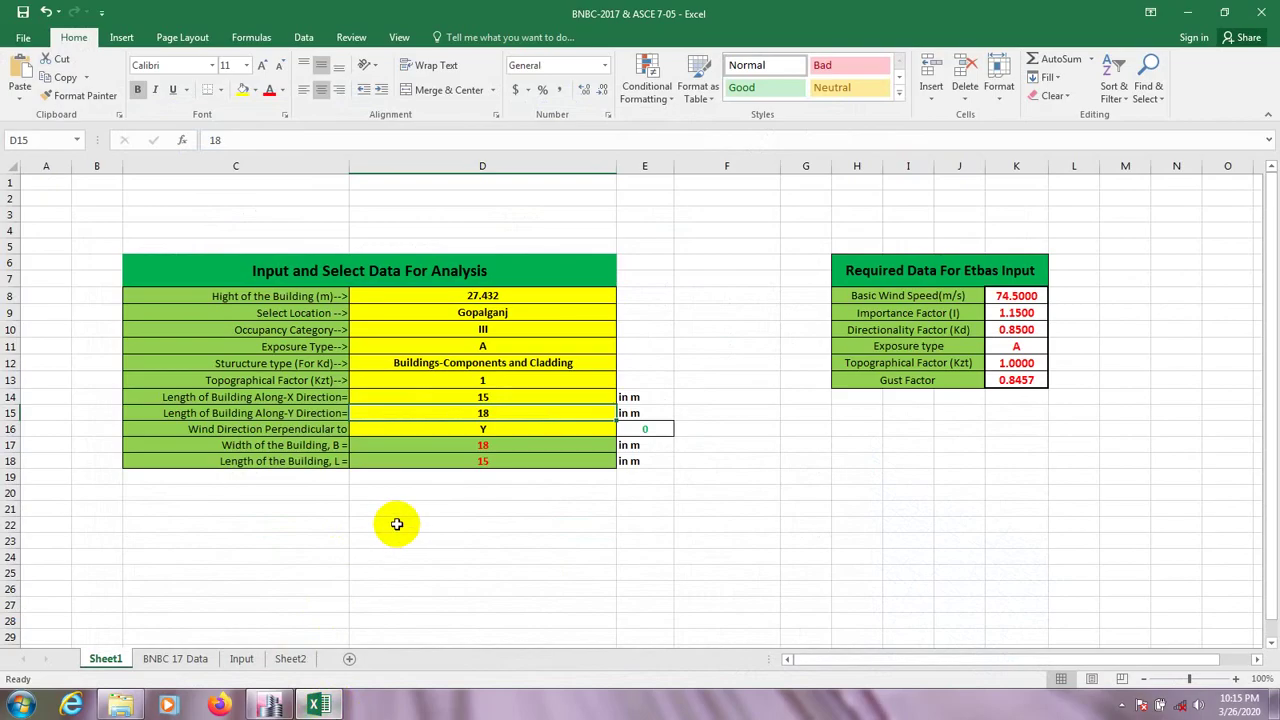
left_click(482, 396)
right_click(482, 397)
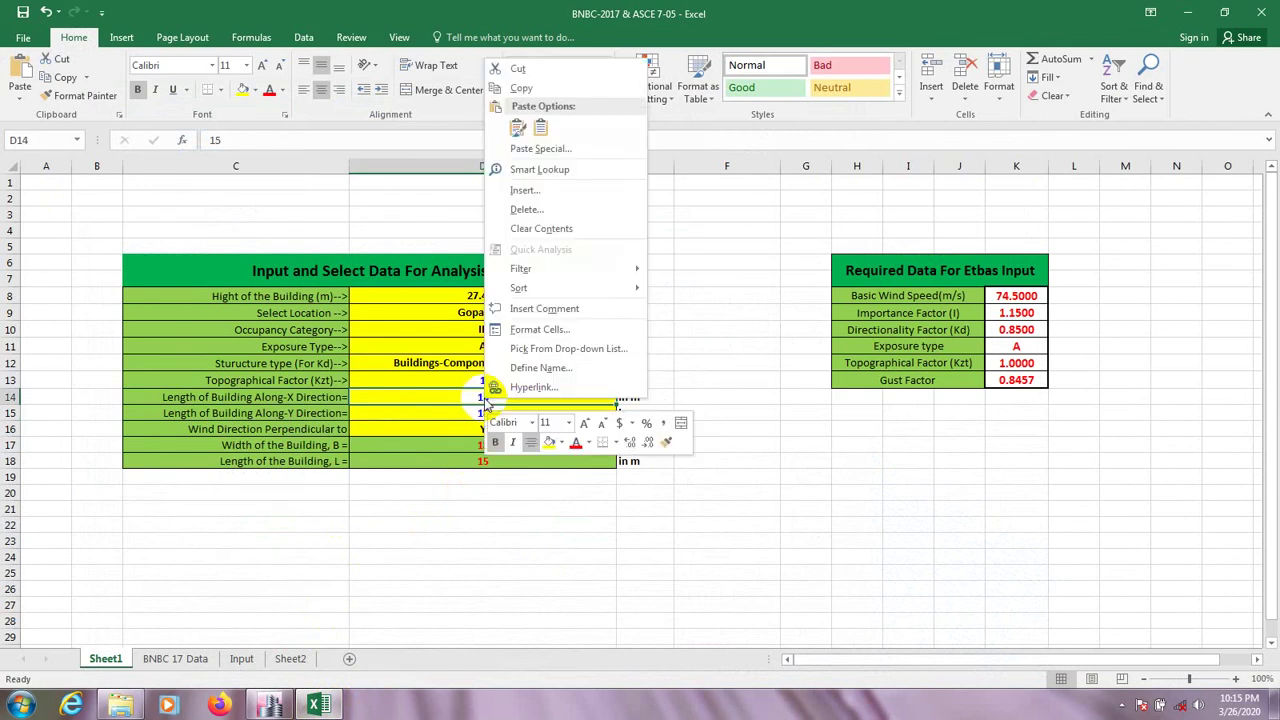
left_click(536, 132)
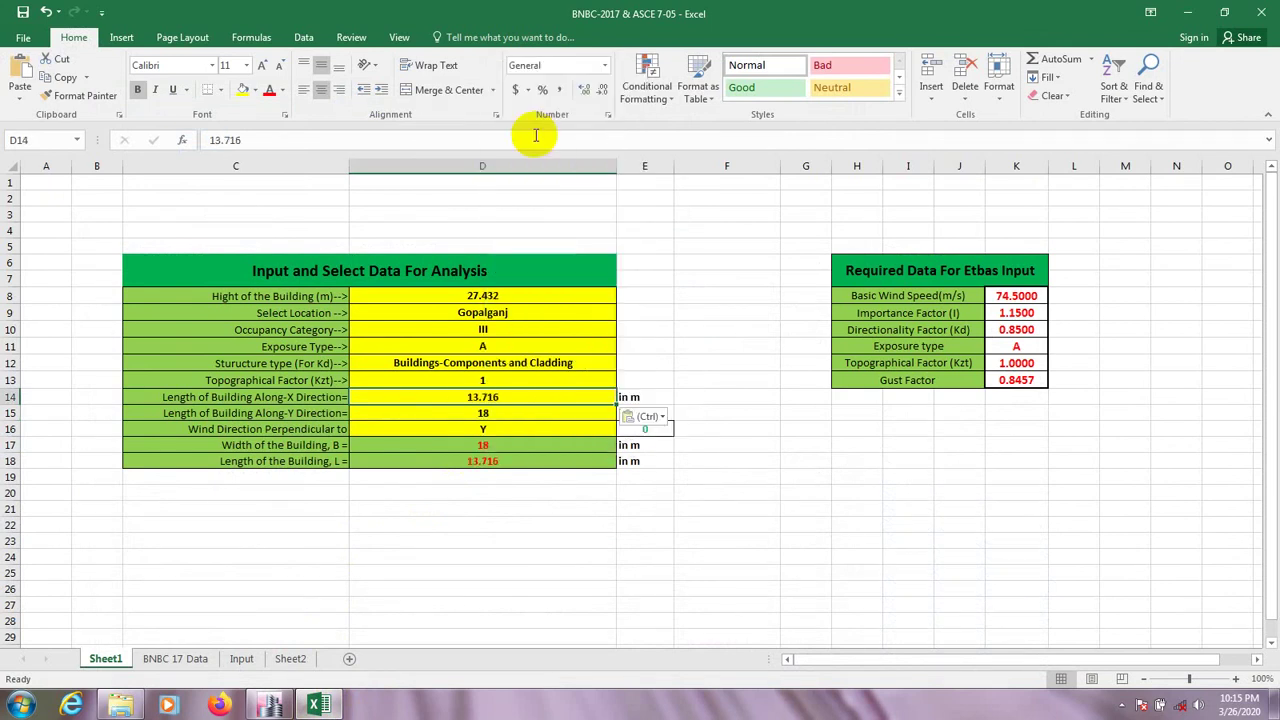
key("Down")
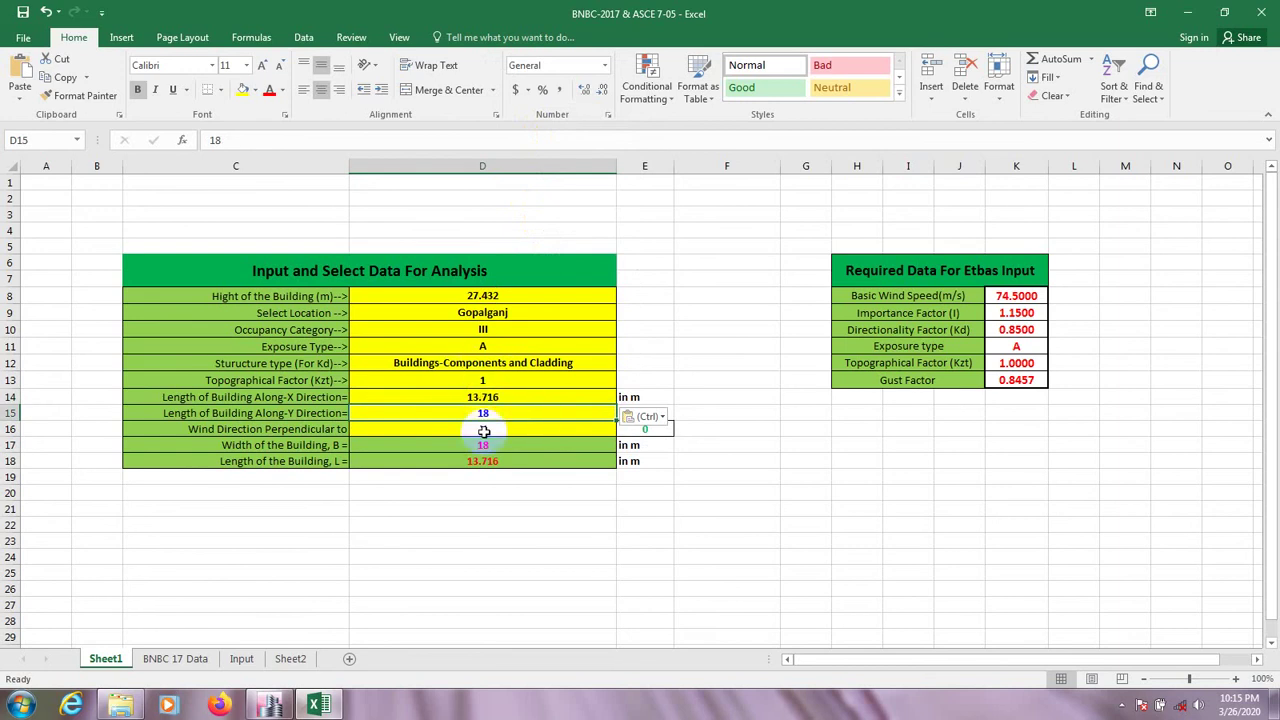
Step: Copy grid 6's Y ordinate 22.86 from ETABS and paste it into D15
left_click(270, 705)
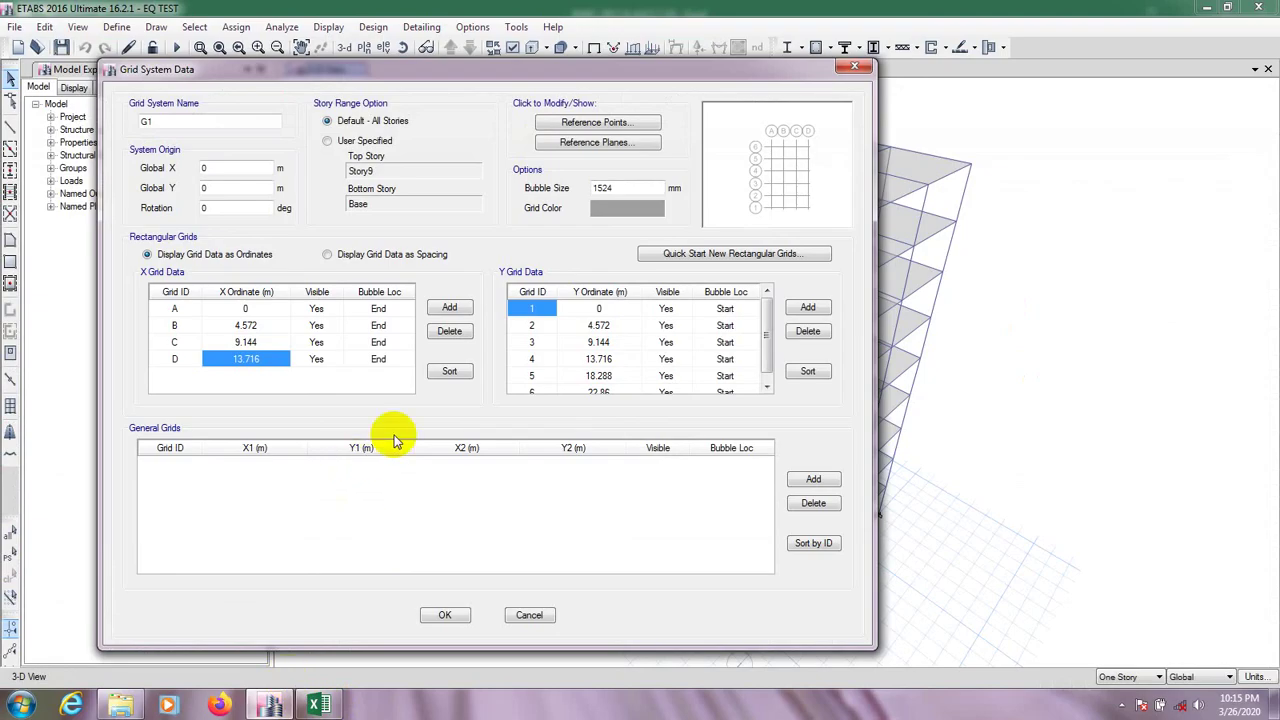
left_click(763, 363)
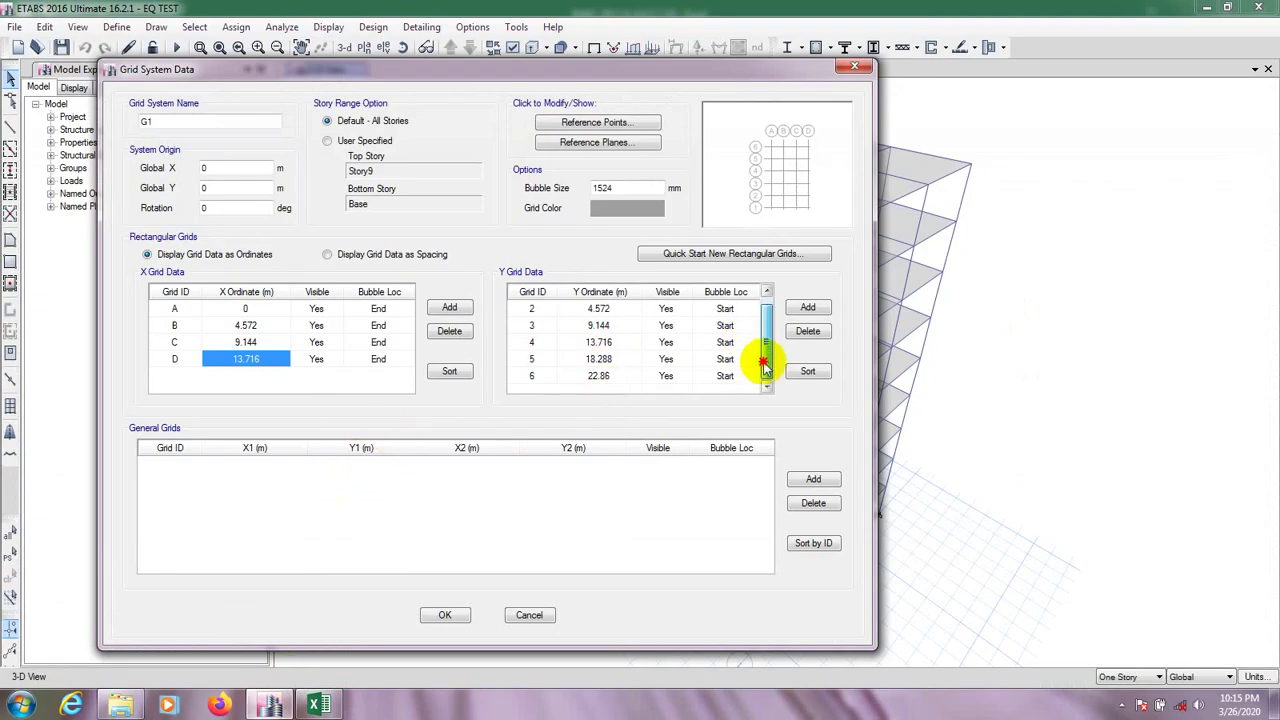
left_click(597, 376)
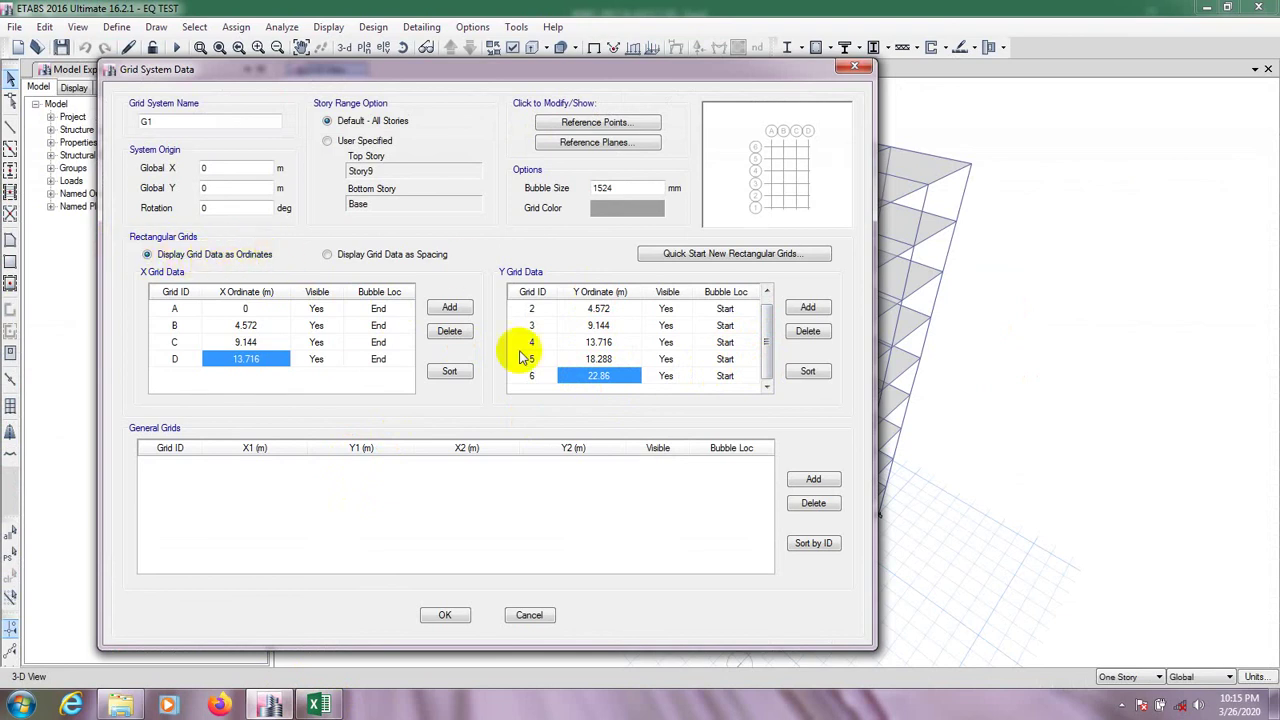
right_click(598, 378)
left_click(630, 384)
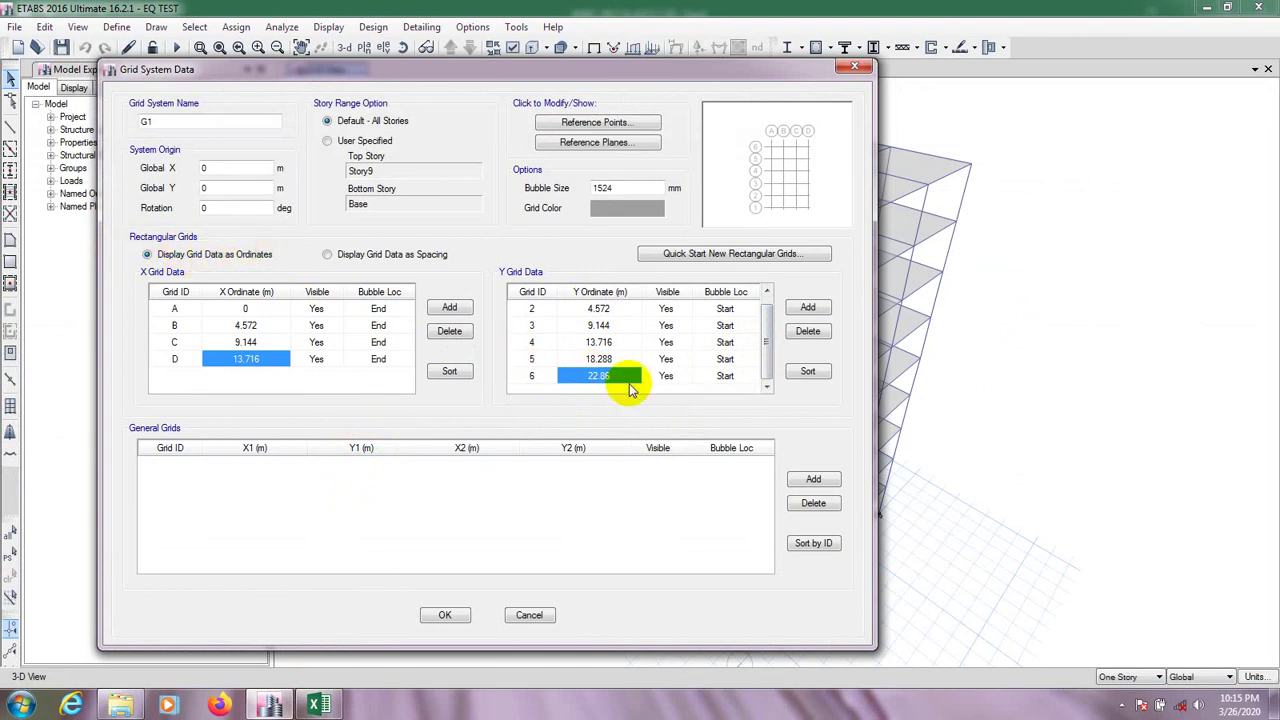
left_click(320, 705)
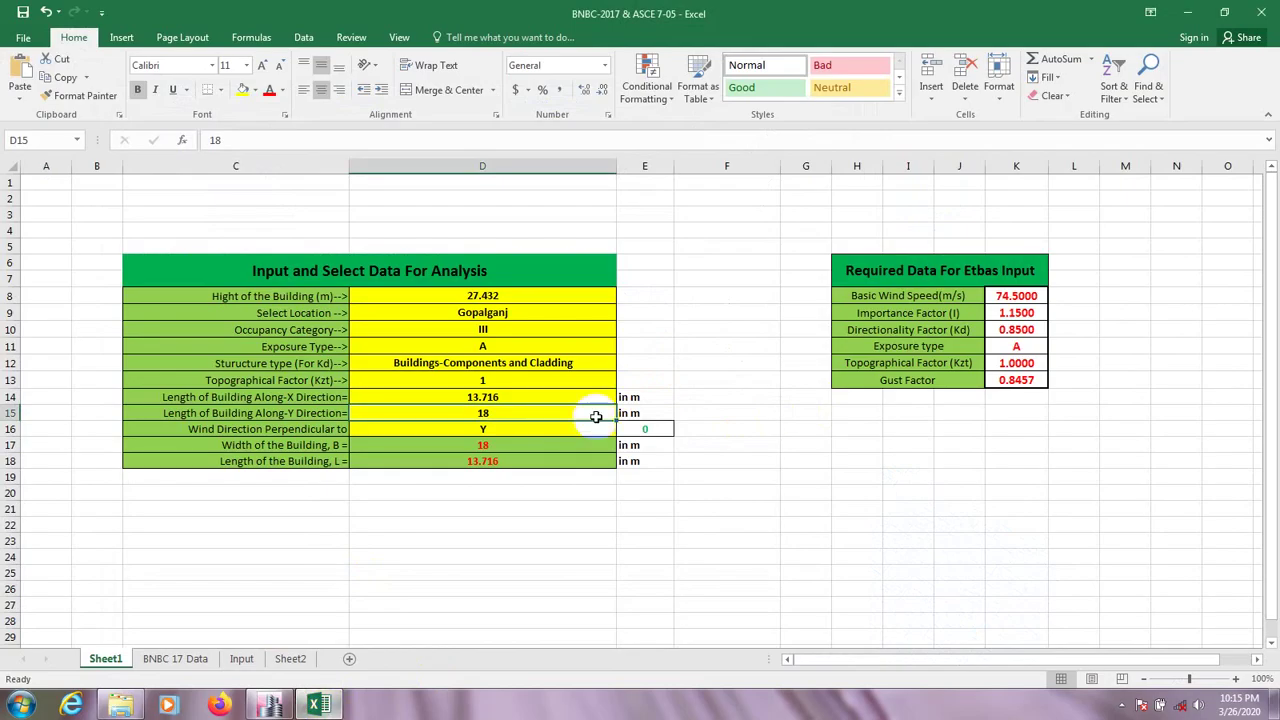
right_click(484, 411)
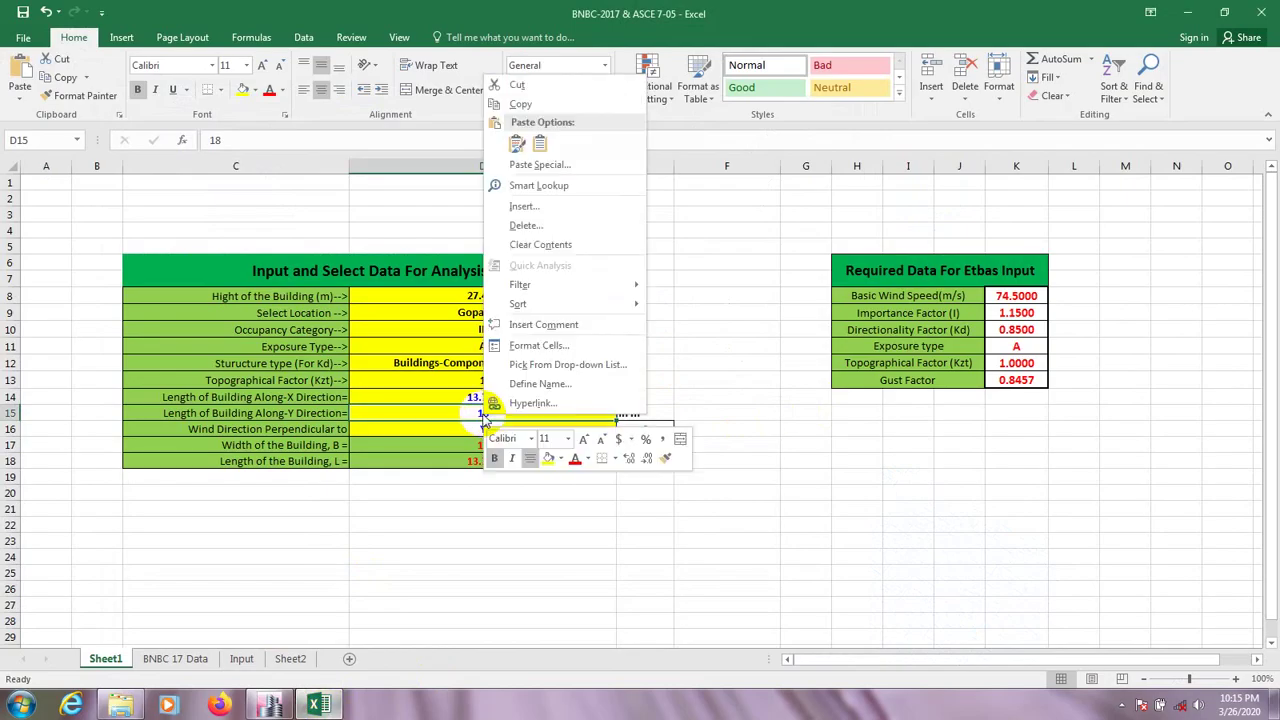
left_click(538, 143)
Step: Verify the X and Y lengths of 13.716 and 22.86 m, then select wind direction D16
left_click(520, 571)
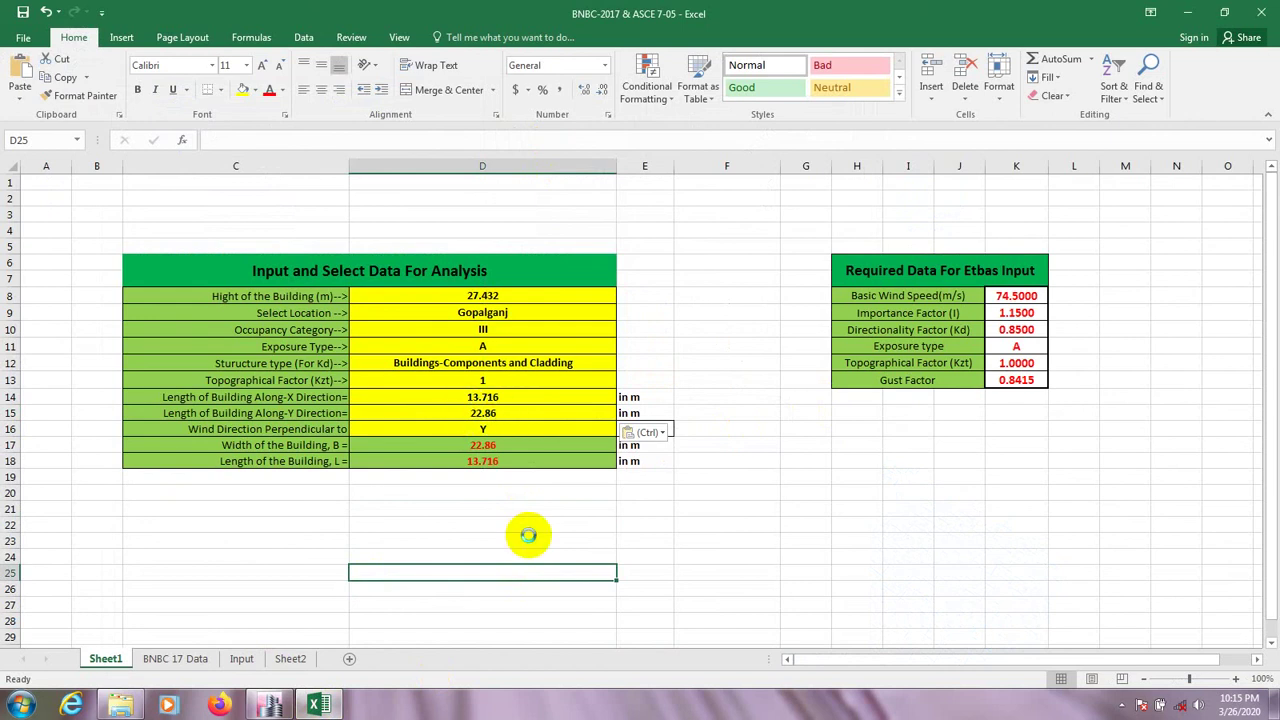
left_click(490, 397)
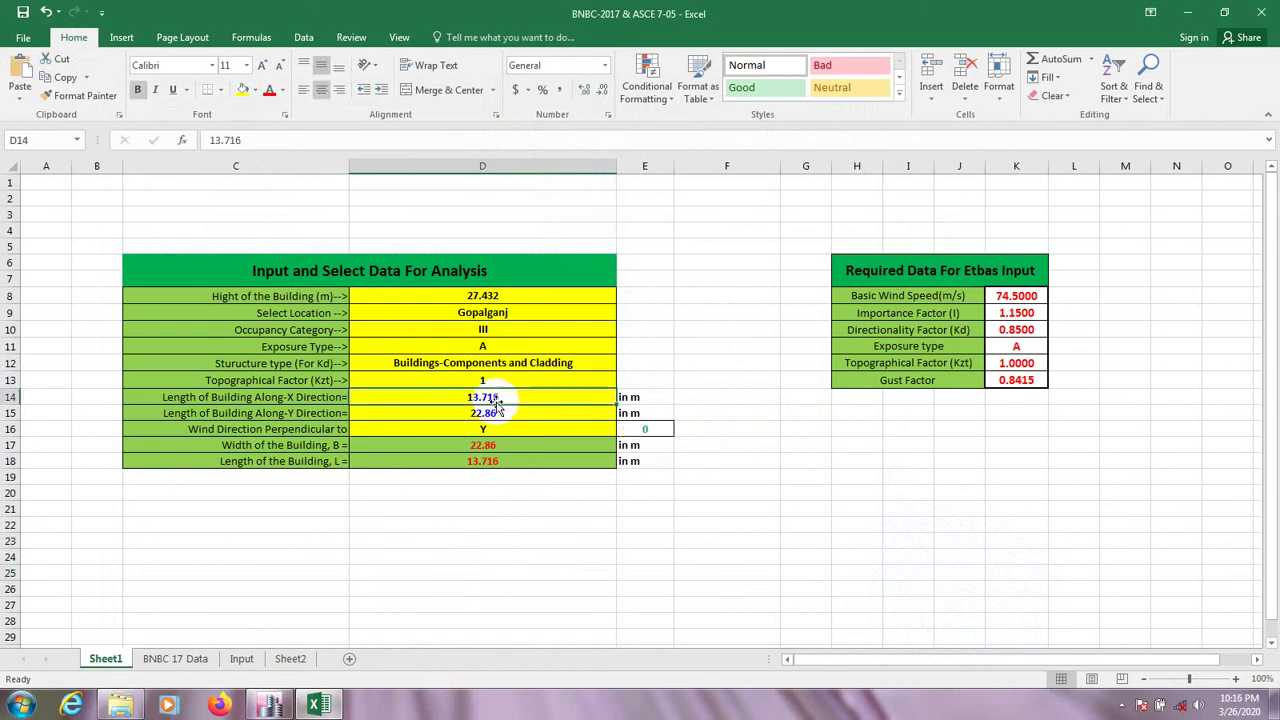
left_click(497, 413)
left_click(488, 397)
left_click(495, 414)
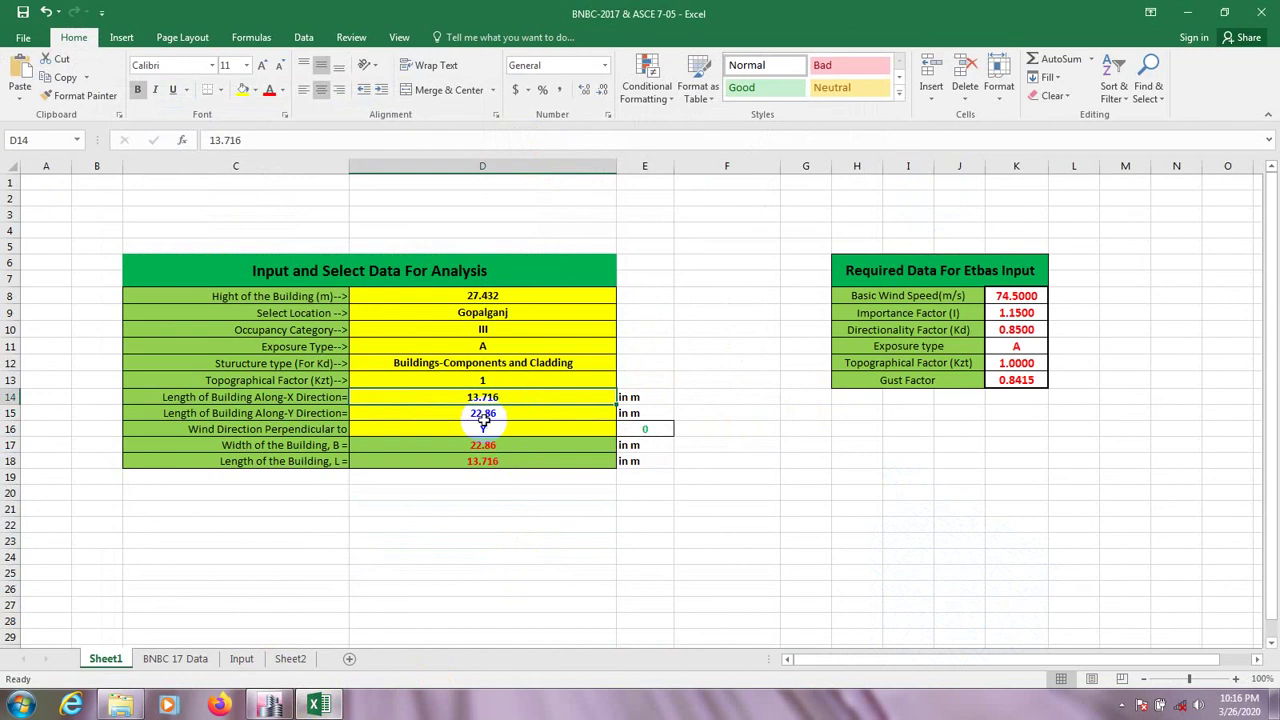
left_click(470, 573)
left_click(448, 604)
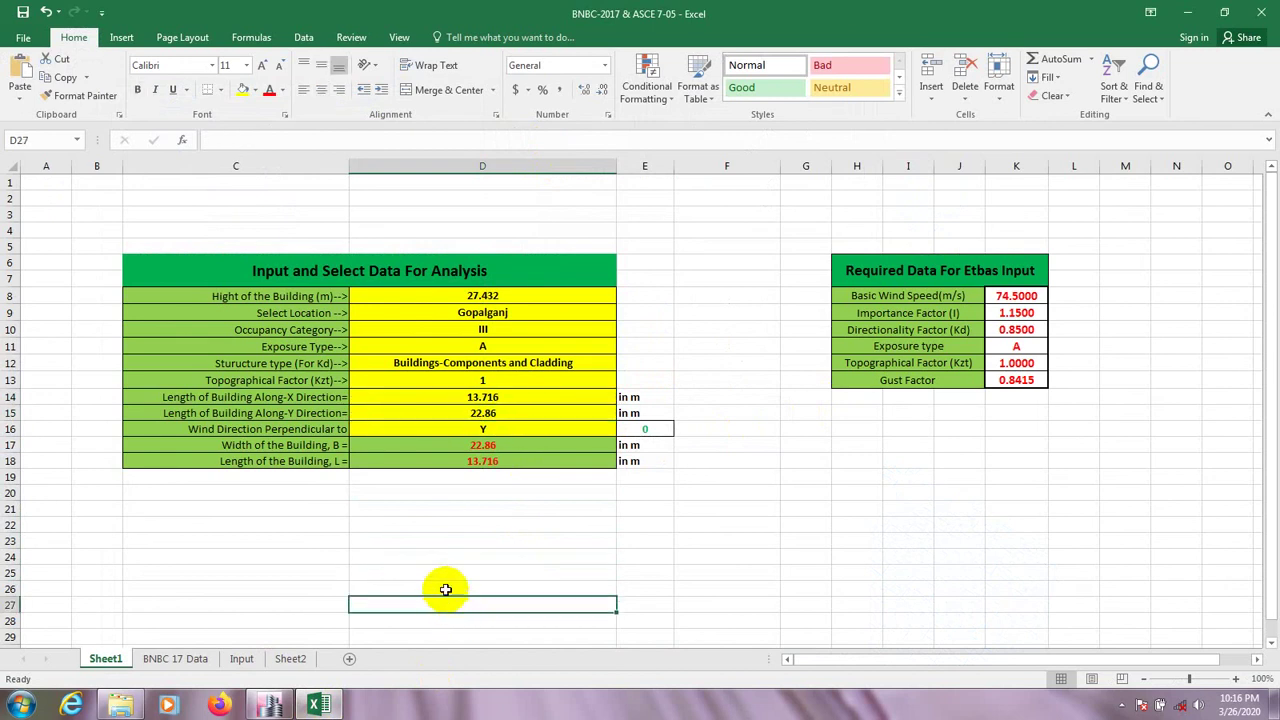
mouse_move(300, 418)
left_mouse_down()
mouse_move(286, 443)
mouse_move(255, 432)
left_mouse_up()
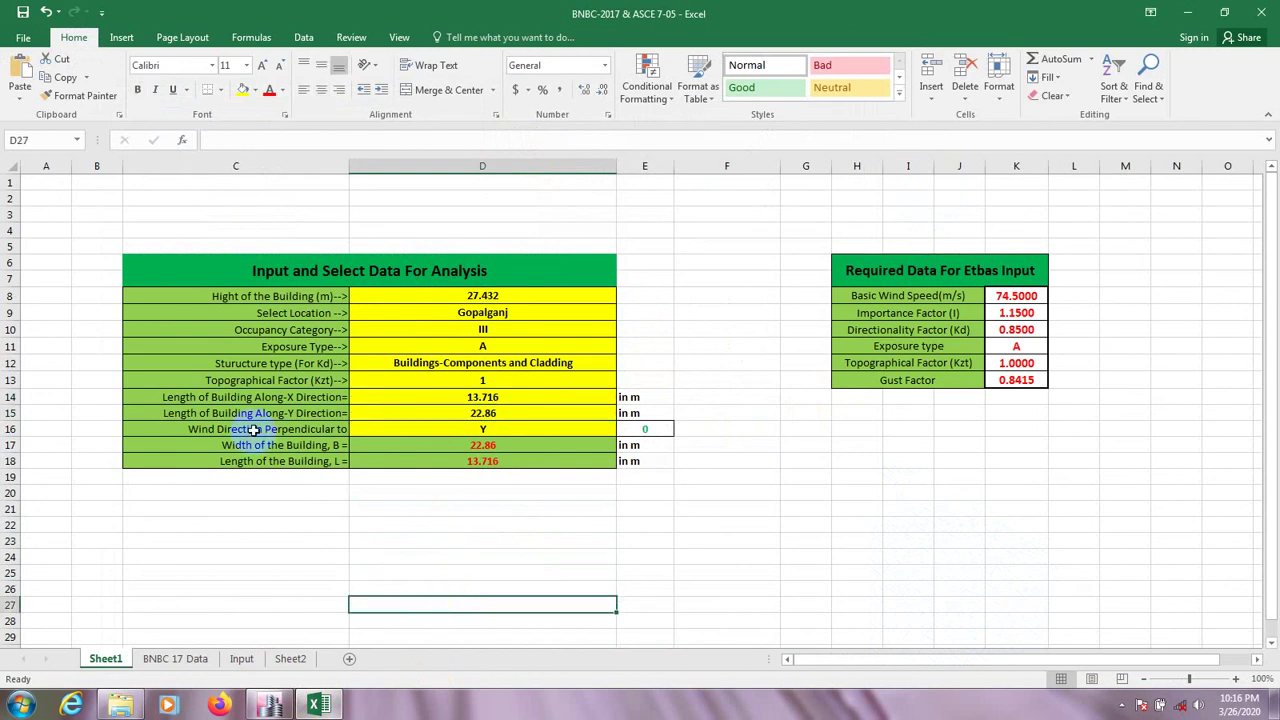
left_click(451, 431)
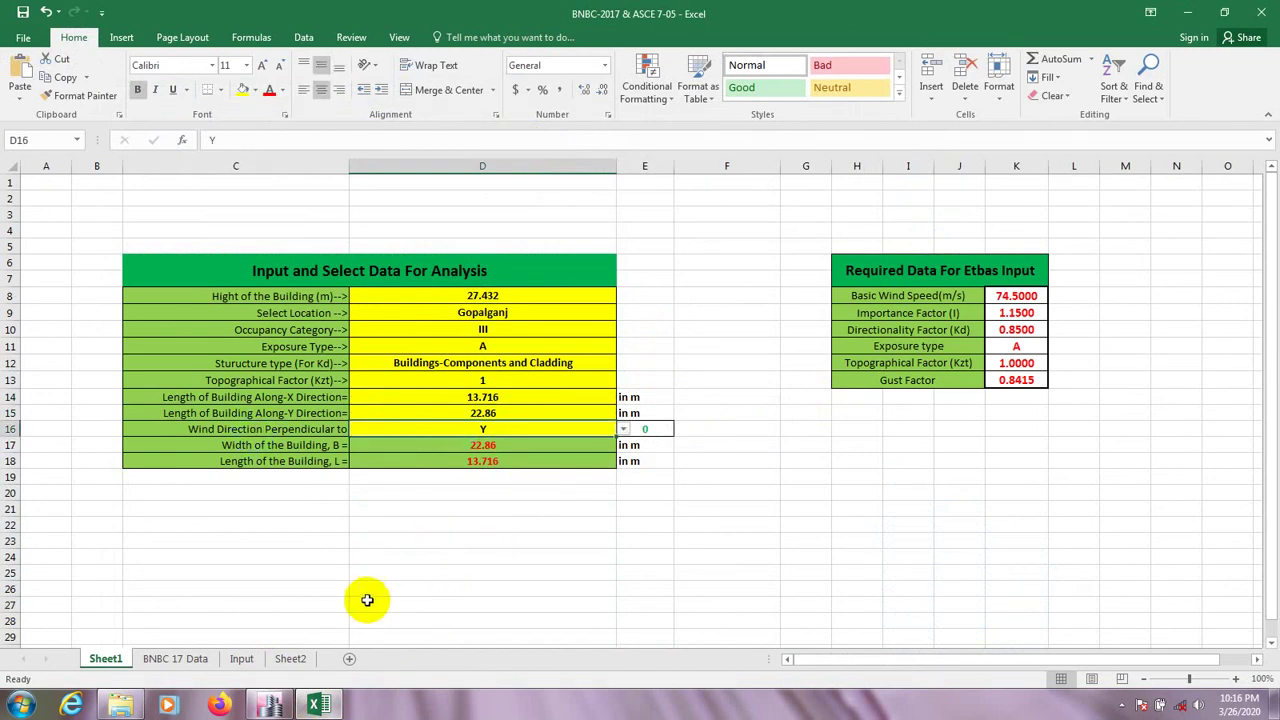
left_click(268, 705)
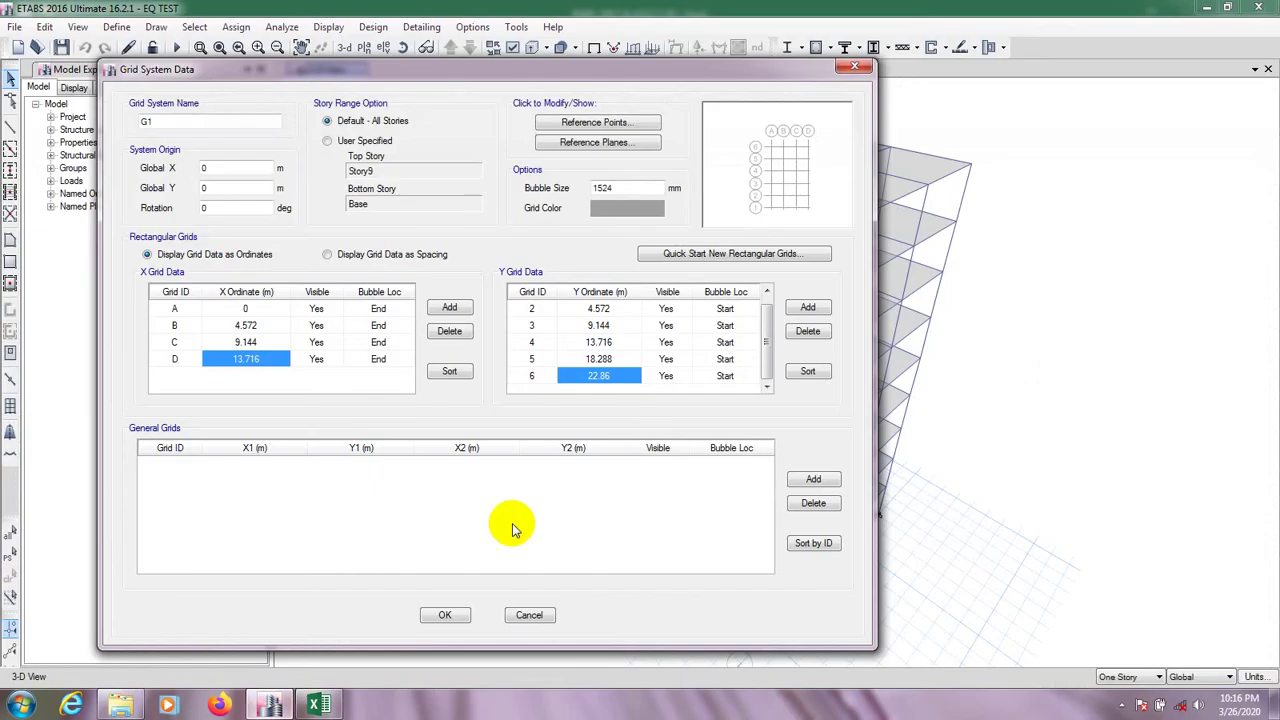
Step: Accept the G1 grid data, close the story and grid editor, and return to Excel
left_click(443, 615)
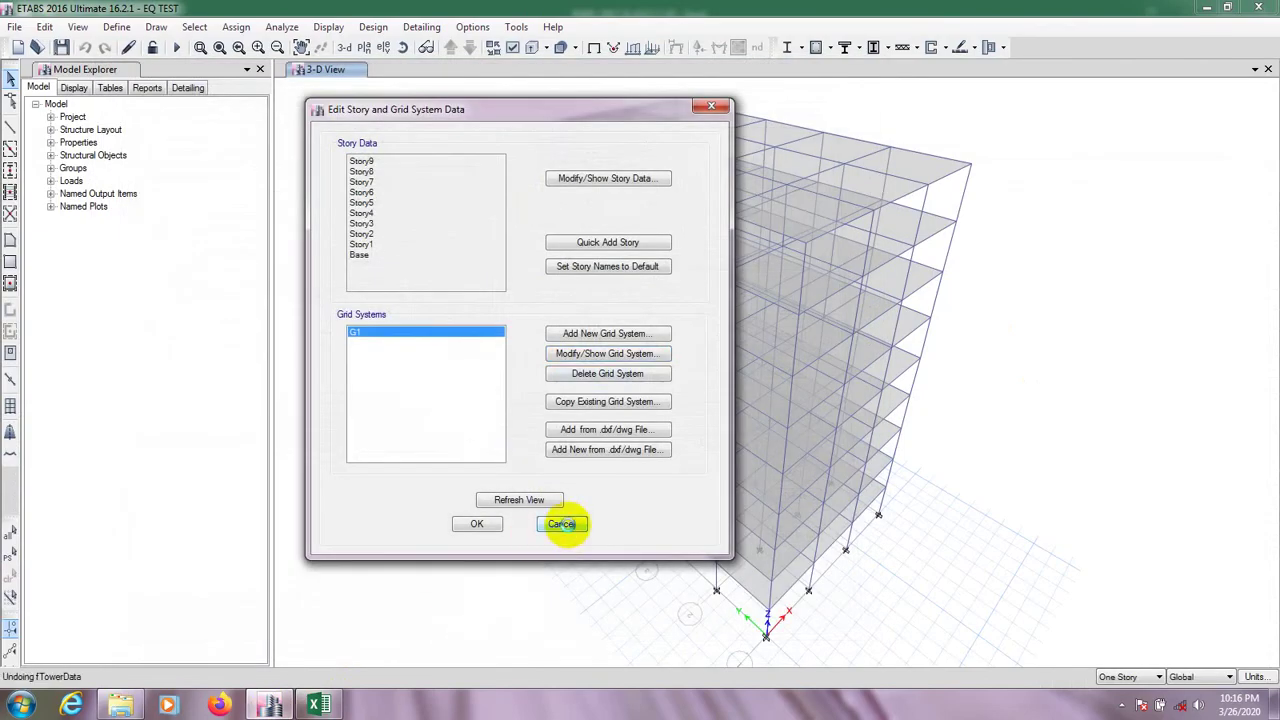
left_click(558, 522)
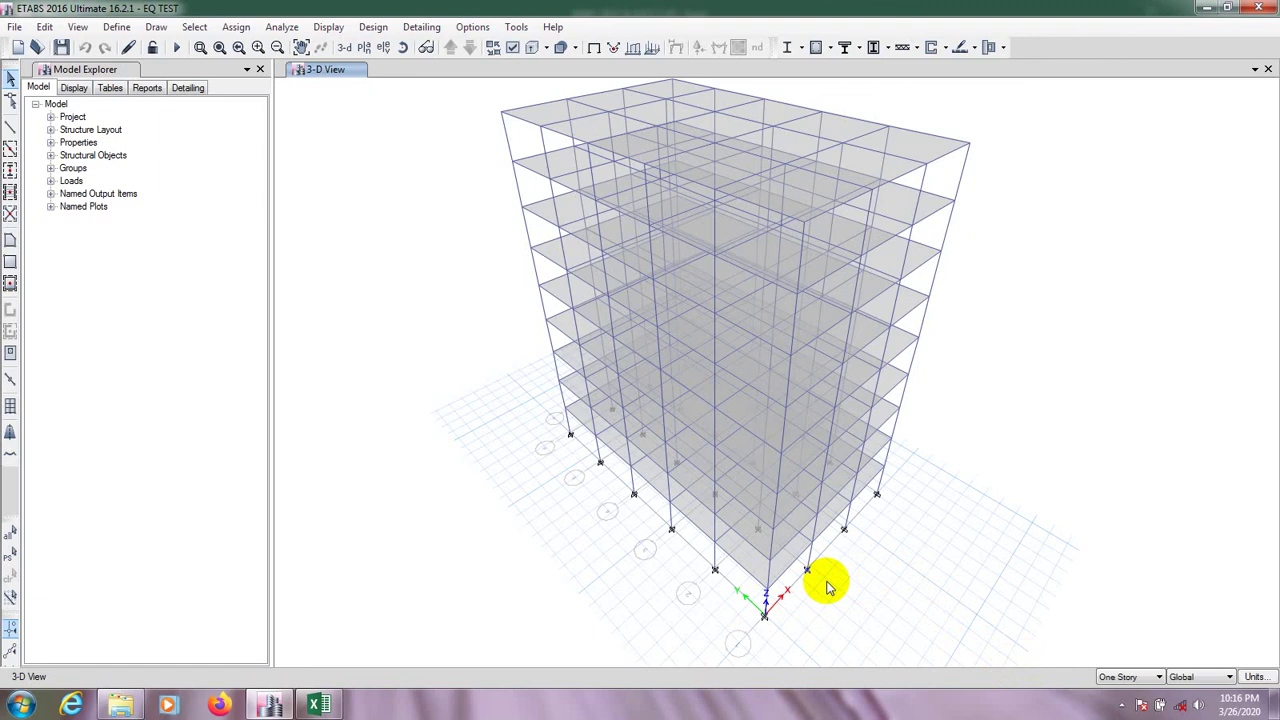
left_click(317, 705)
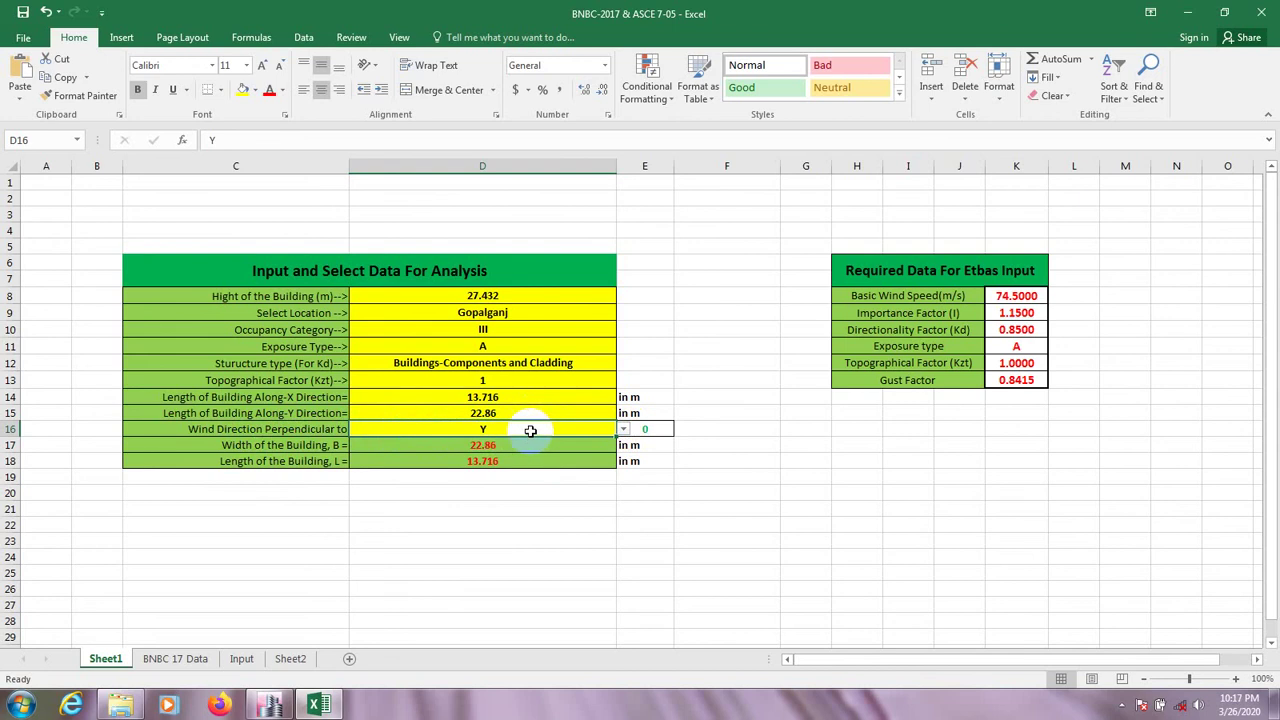
Step: Set D16's wind direction to perpendicular to X, changing the gust factor to 0.8495
left_click(622, 430)
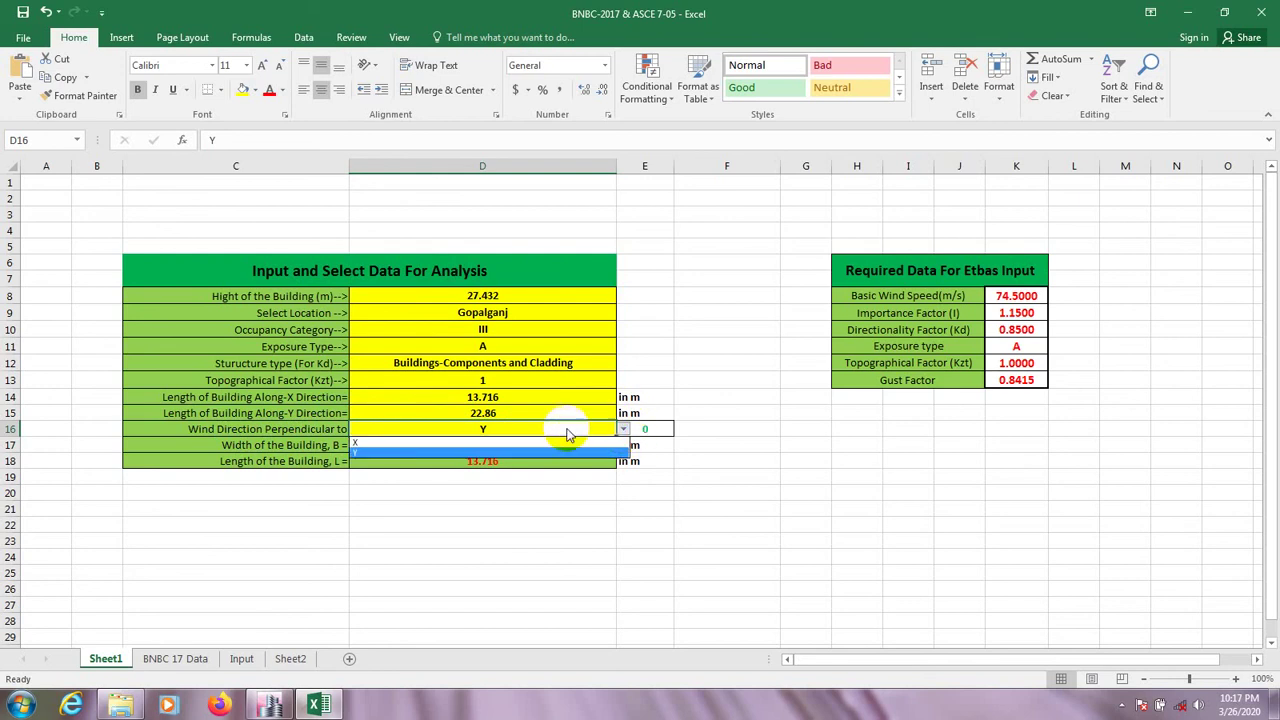
left_click(392, 446)
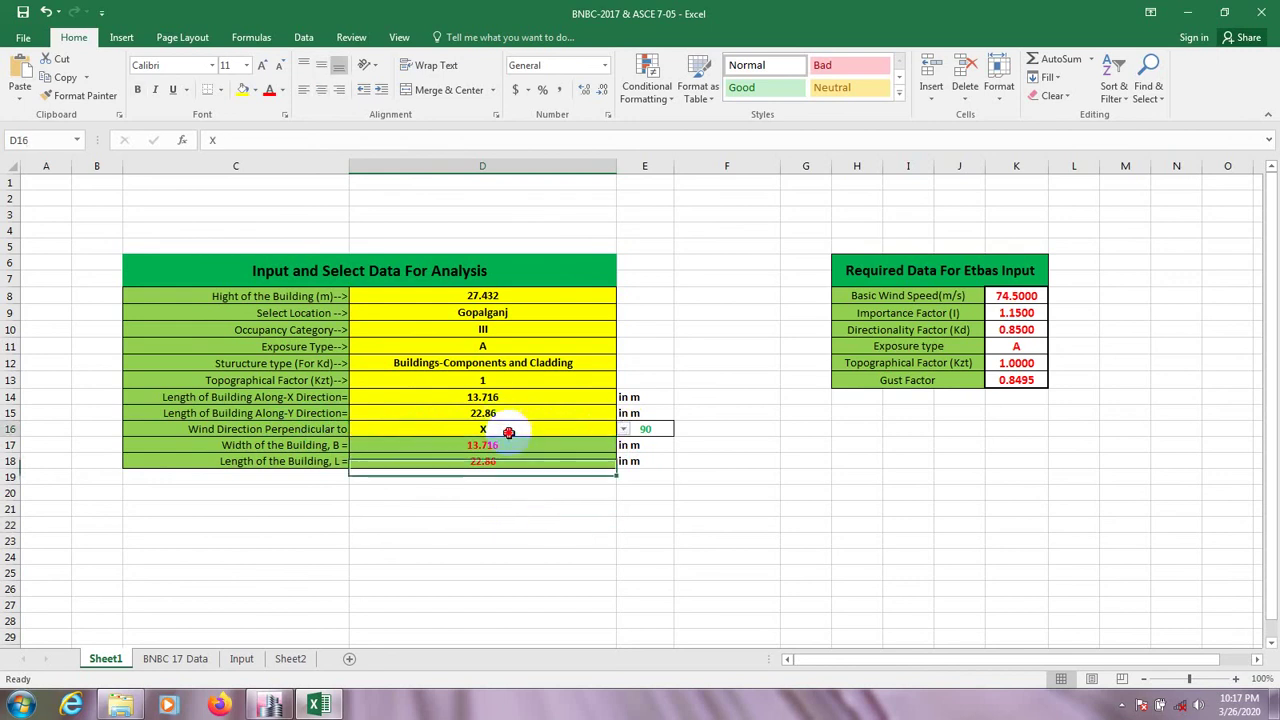
left_click(572, 570)
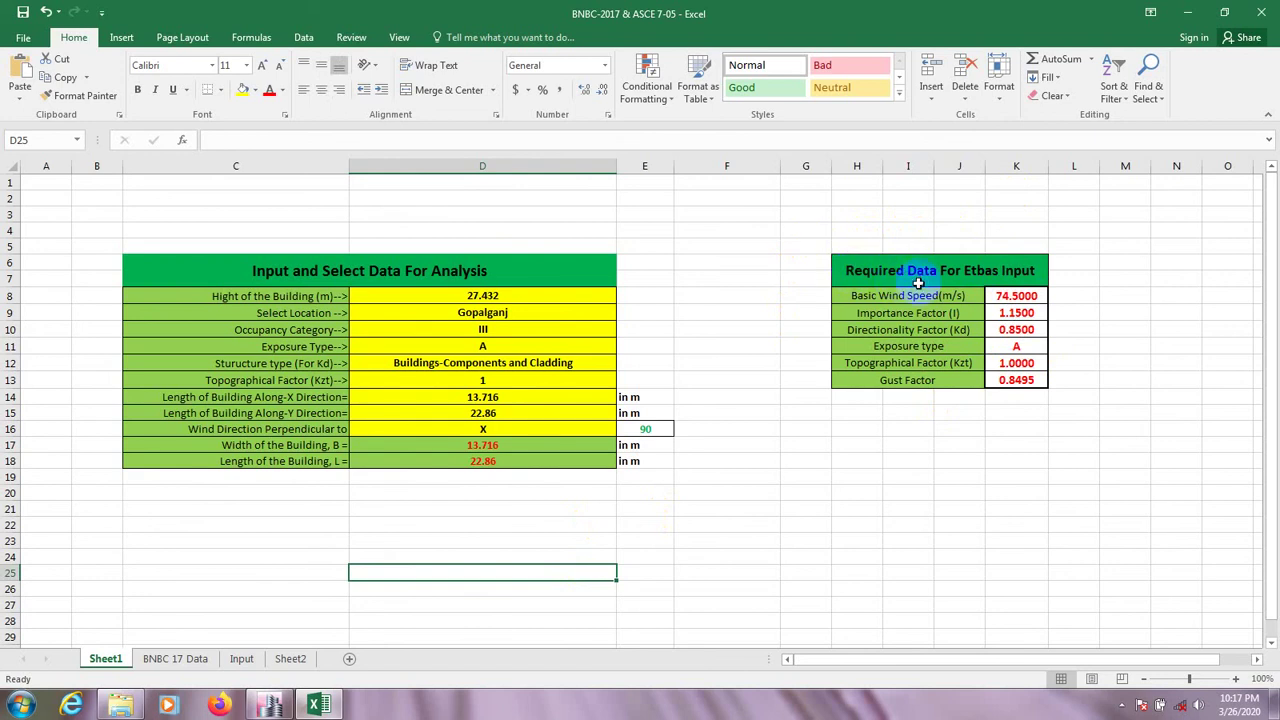
Step: Save the workbook with exposure A, 74.5 m/s wind speed and 0.8495 gust factor
left_click(860, 491)
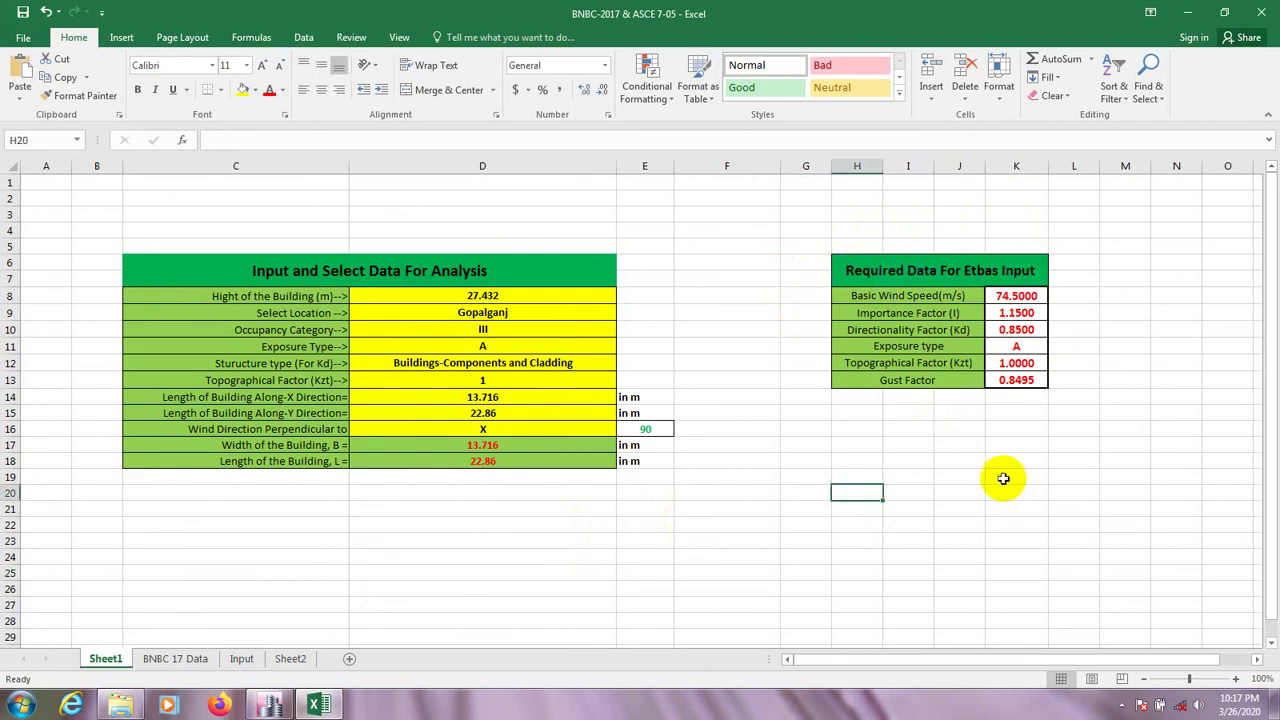
left_click(1012, 446)
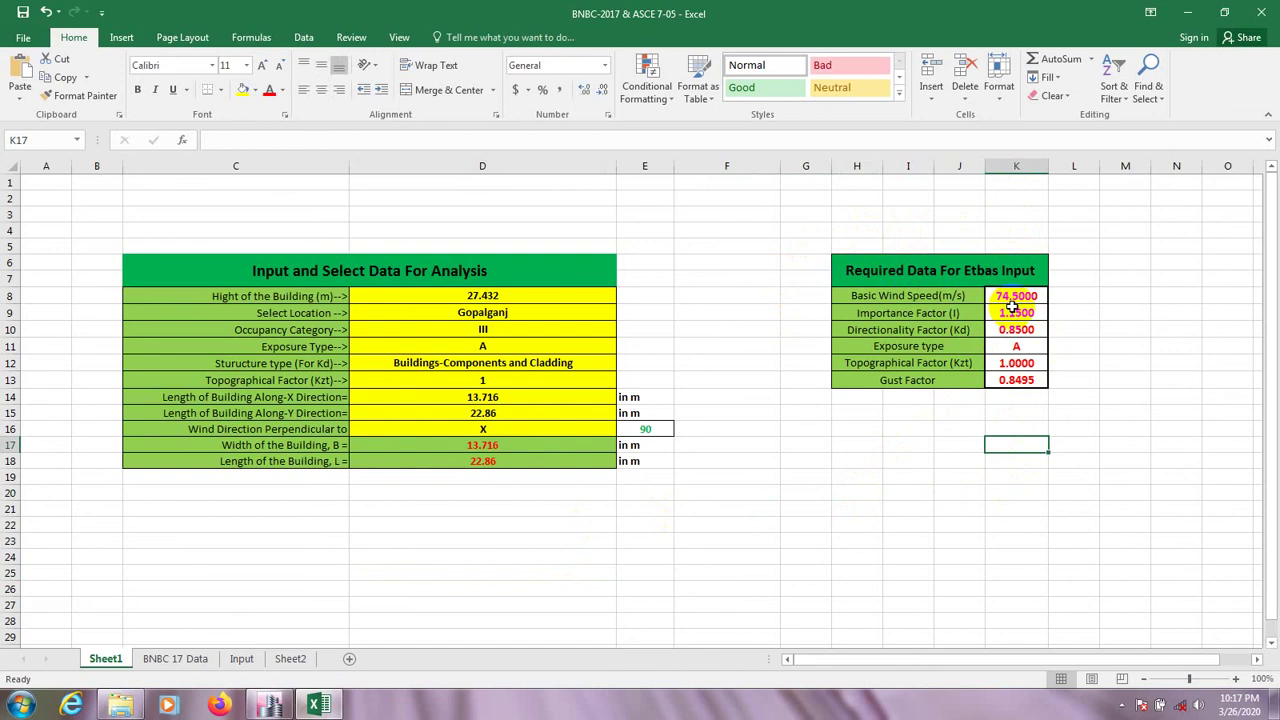
left_click(22, 12)
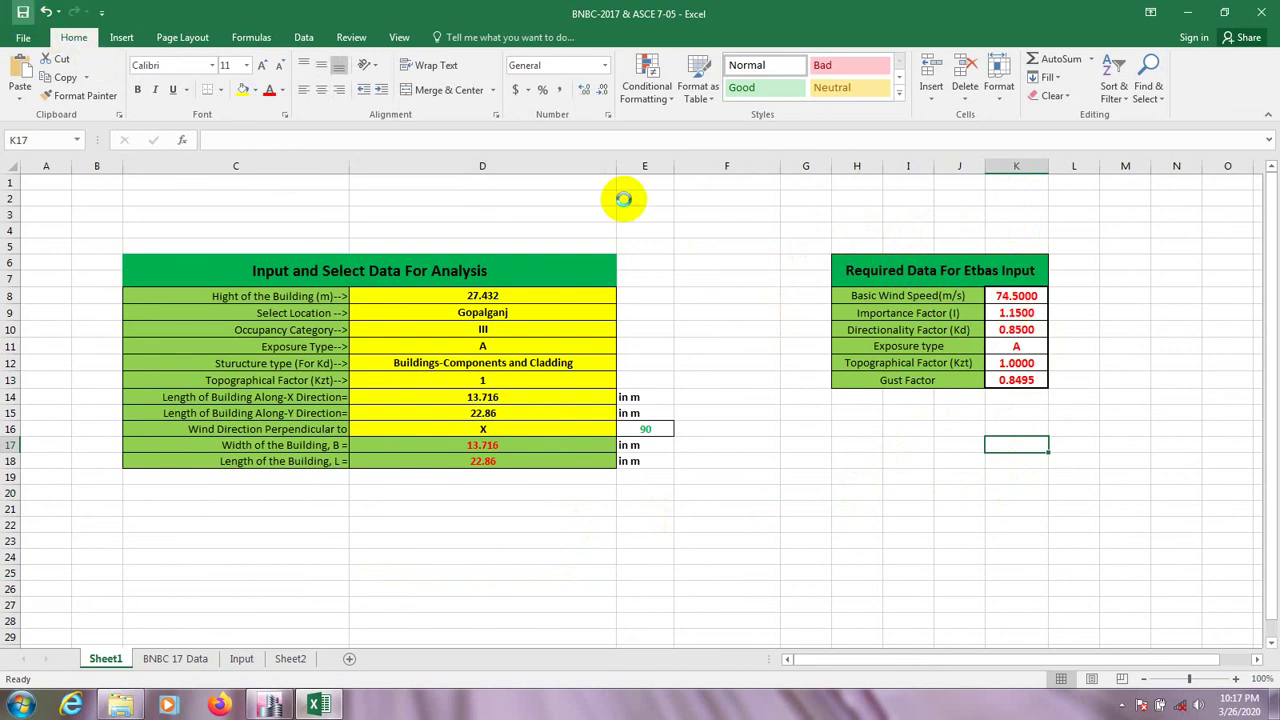
left_click(746, 214)
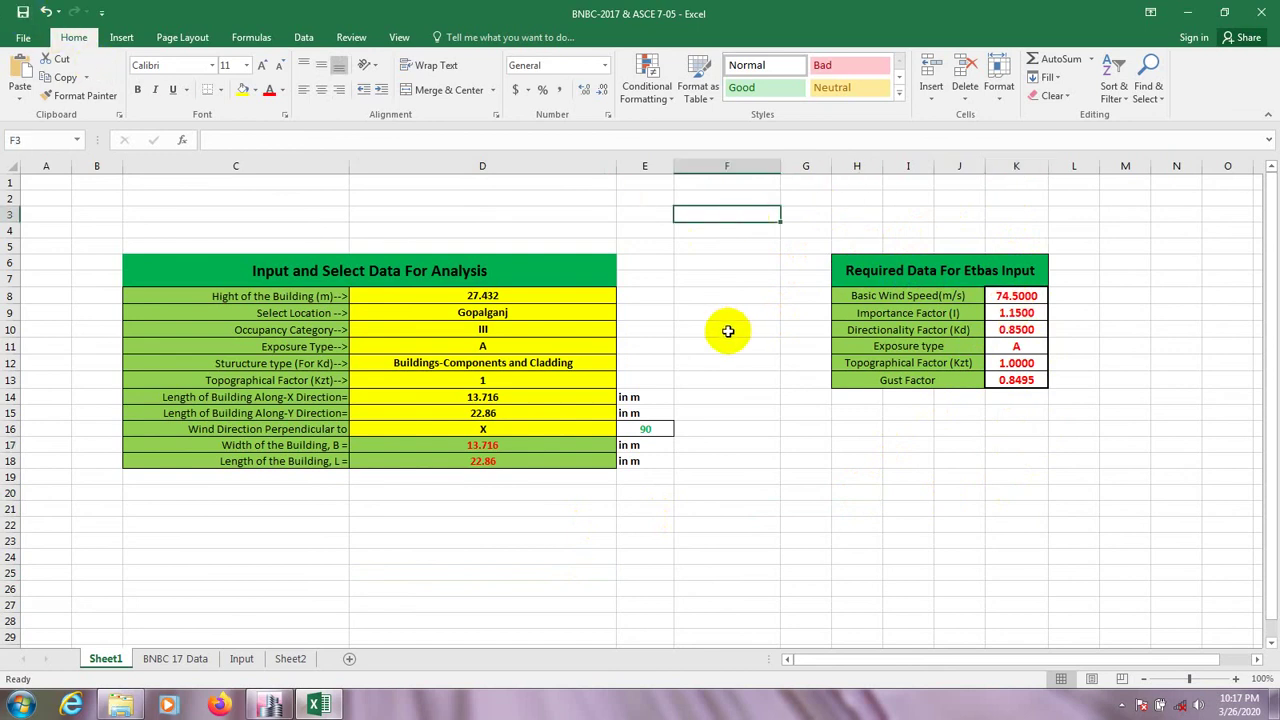
left_click(762, 492)
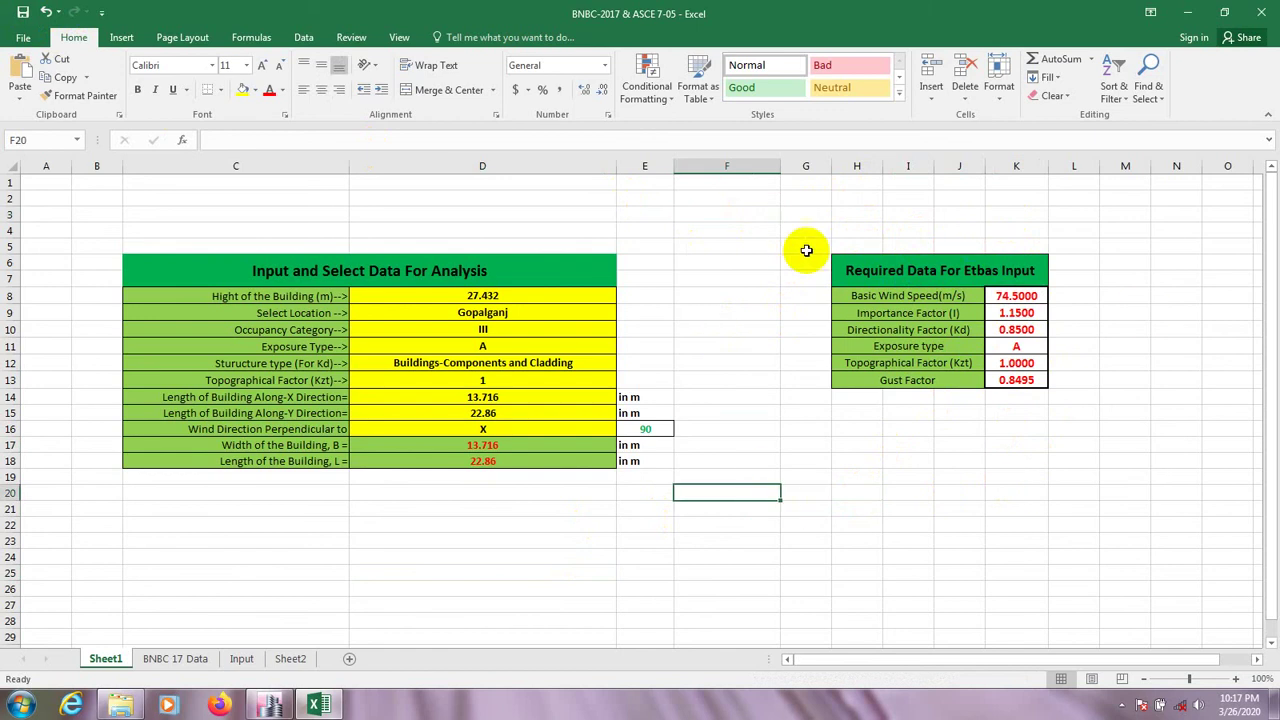
left_click(1063, 400)
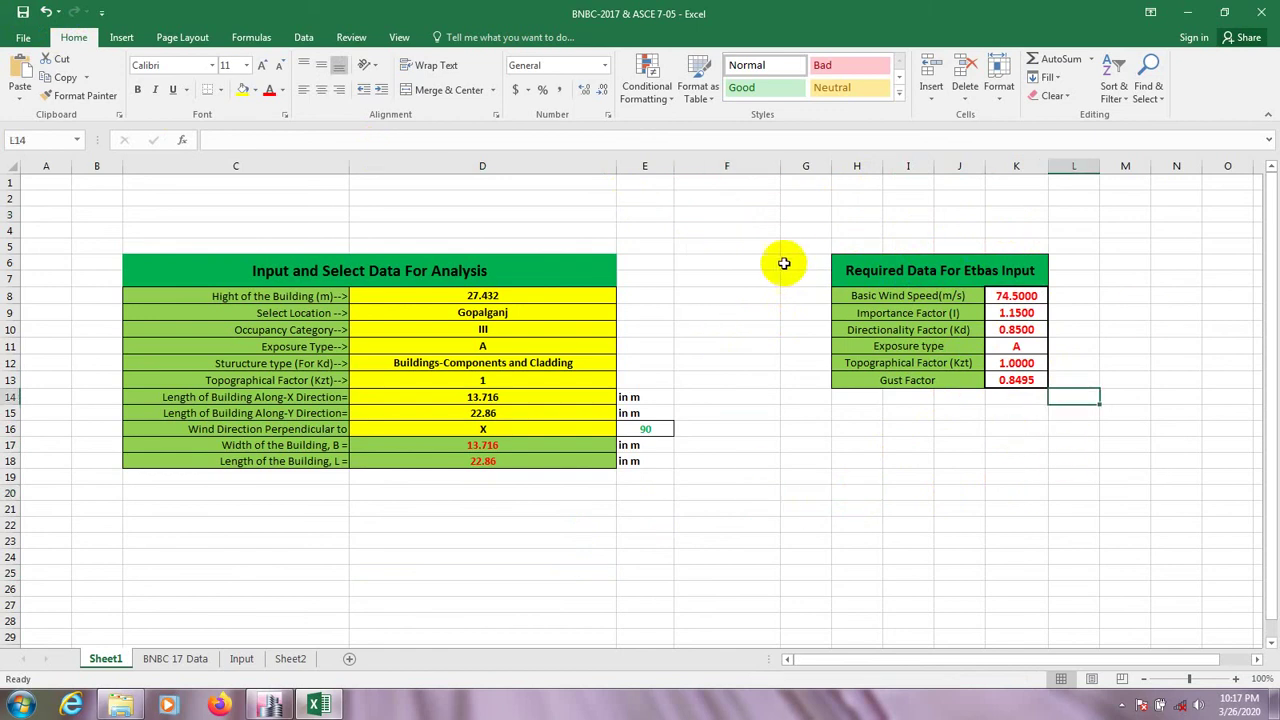
left_click(789, 242)
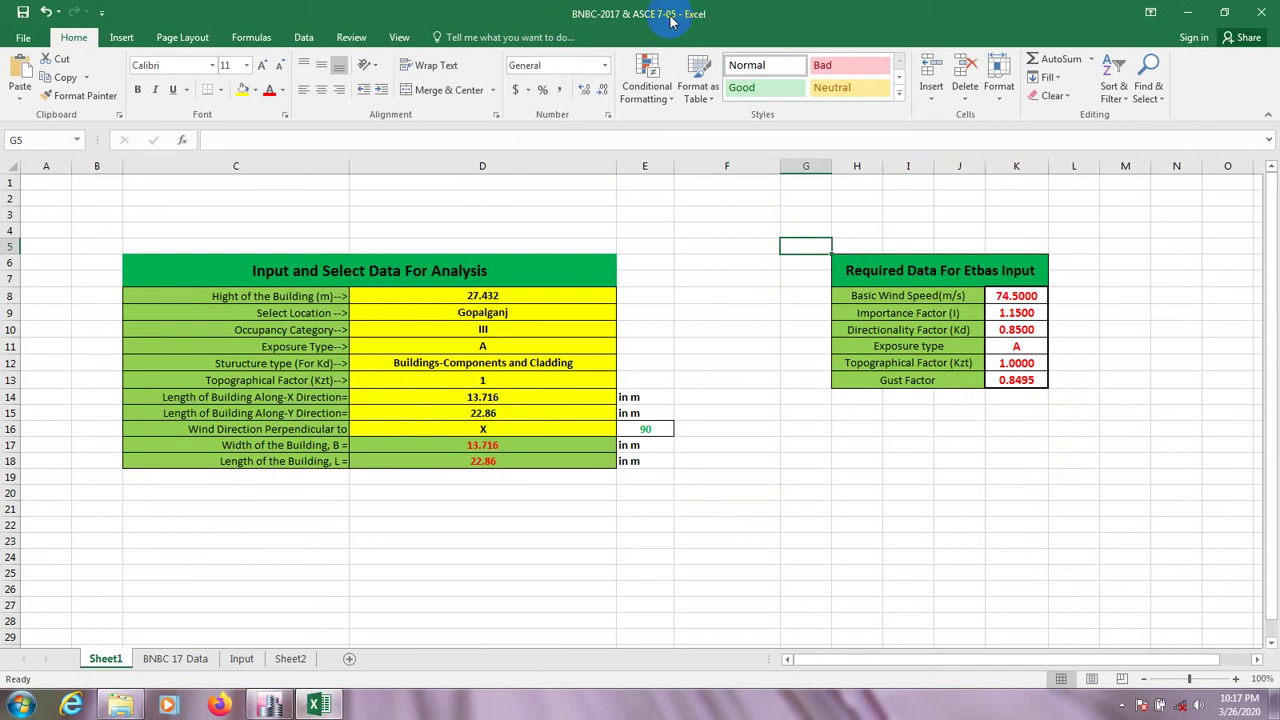
left_click(754, 316)
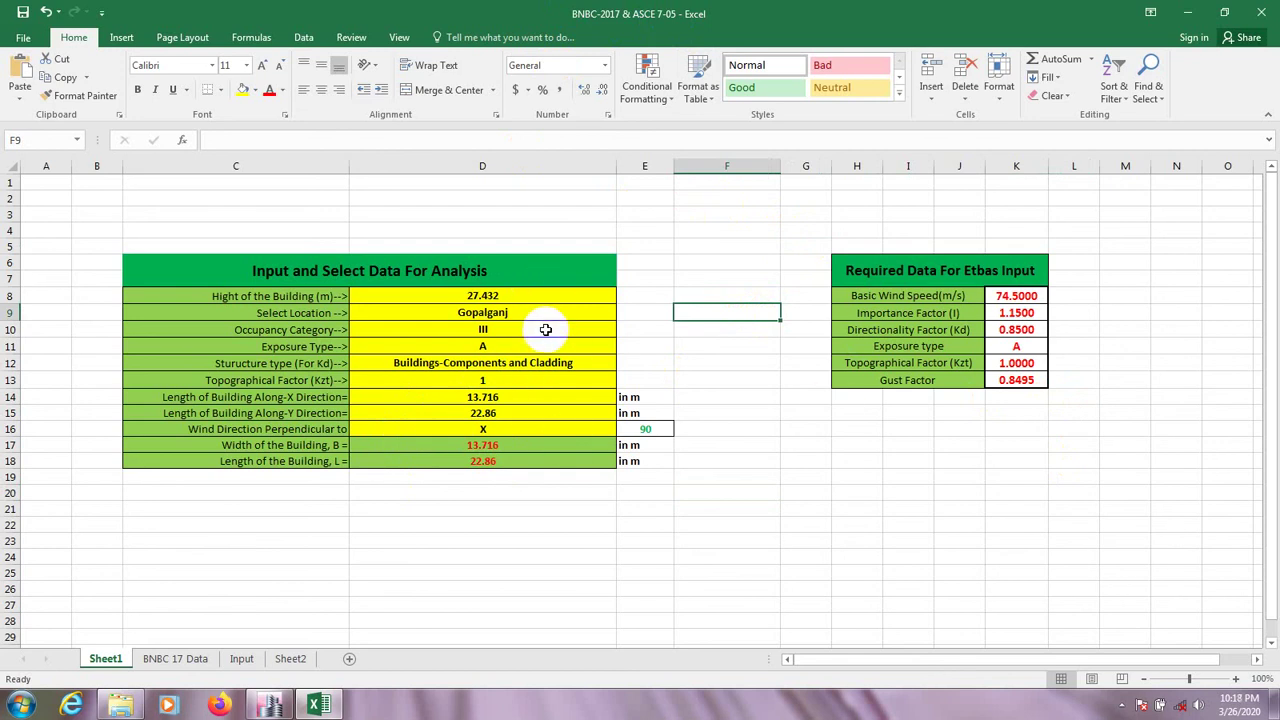
left_click(487, 313)
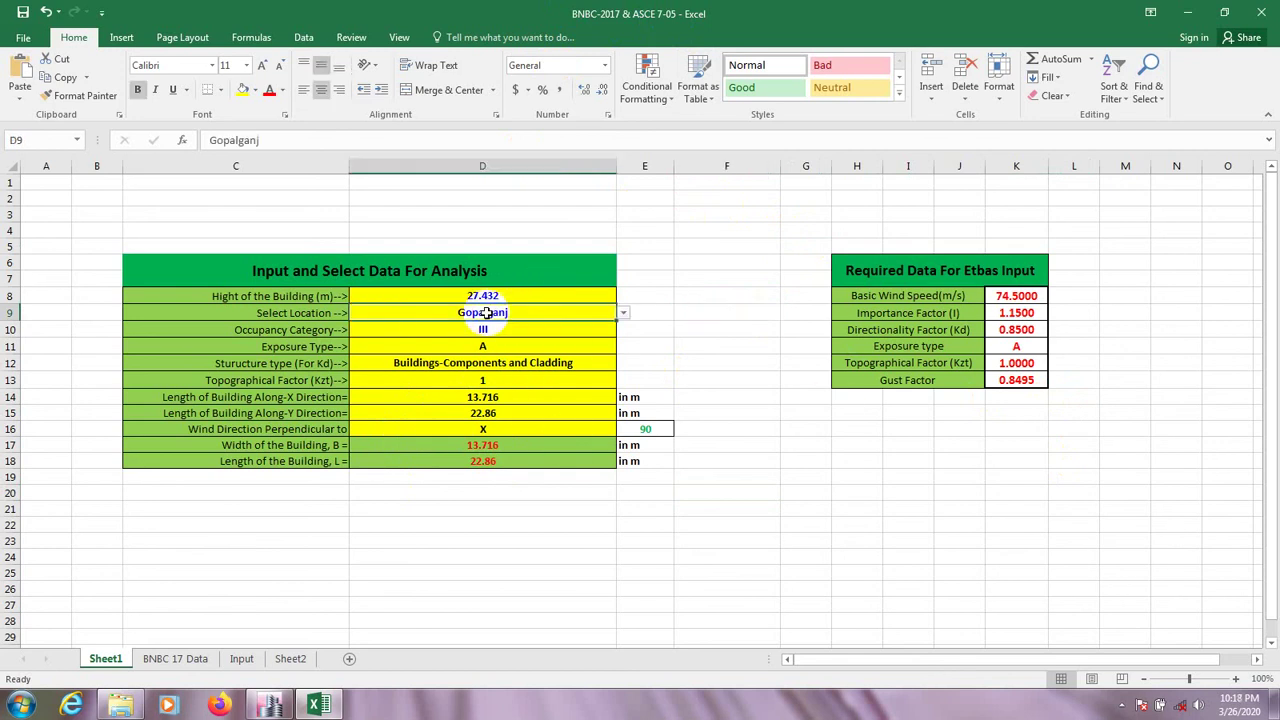
left_click(1015, 298)
left_click(520, 314)
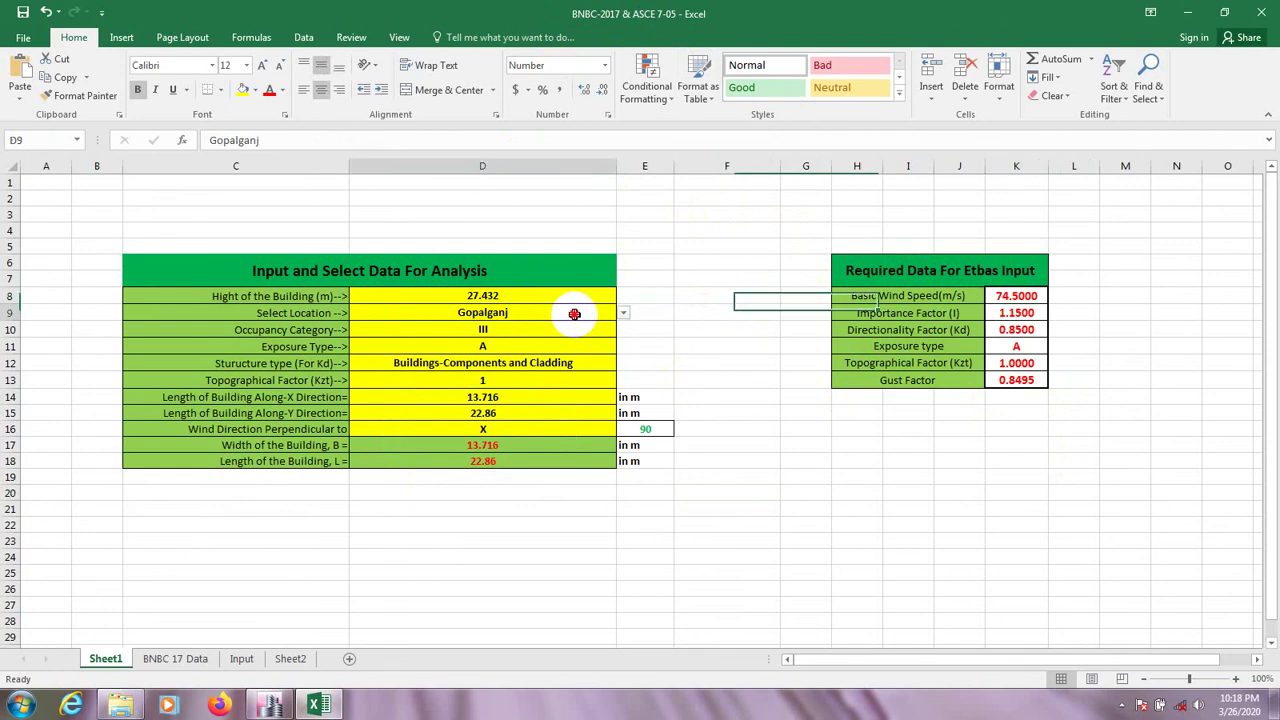
left_click(623, 313)
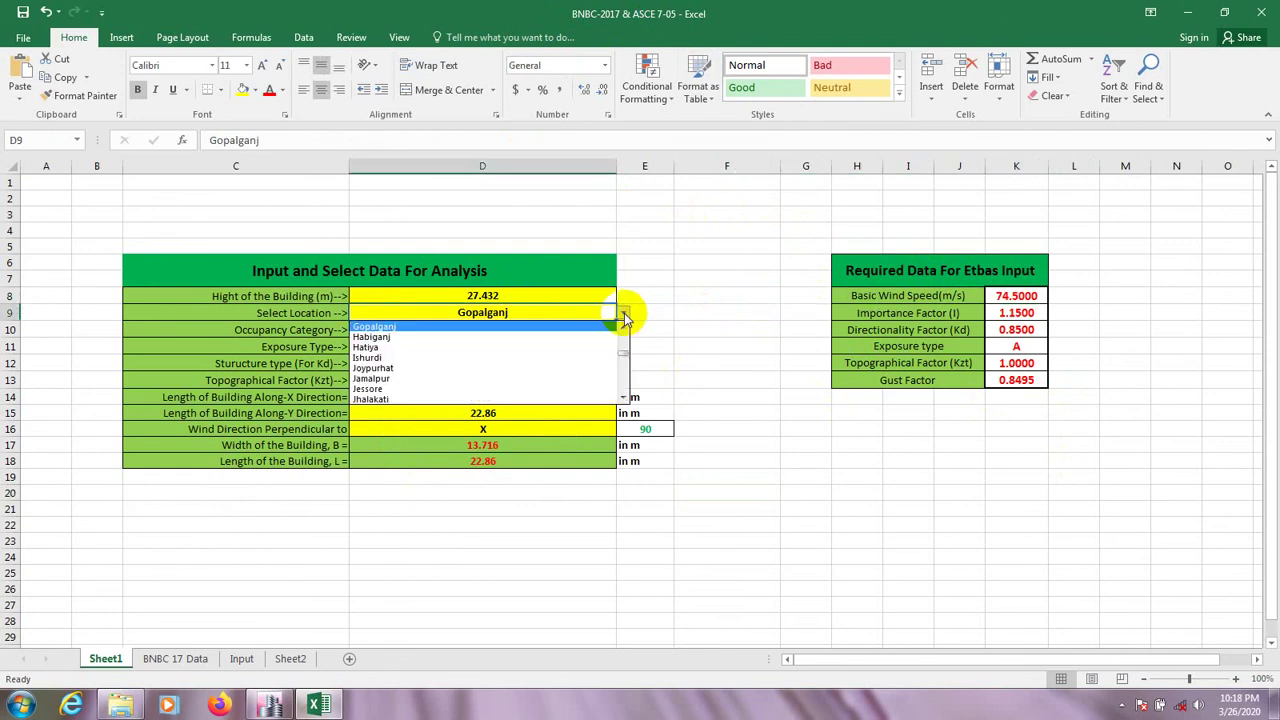
left_click(388, 358)
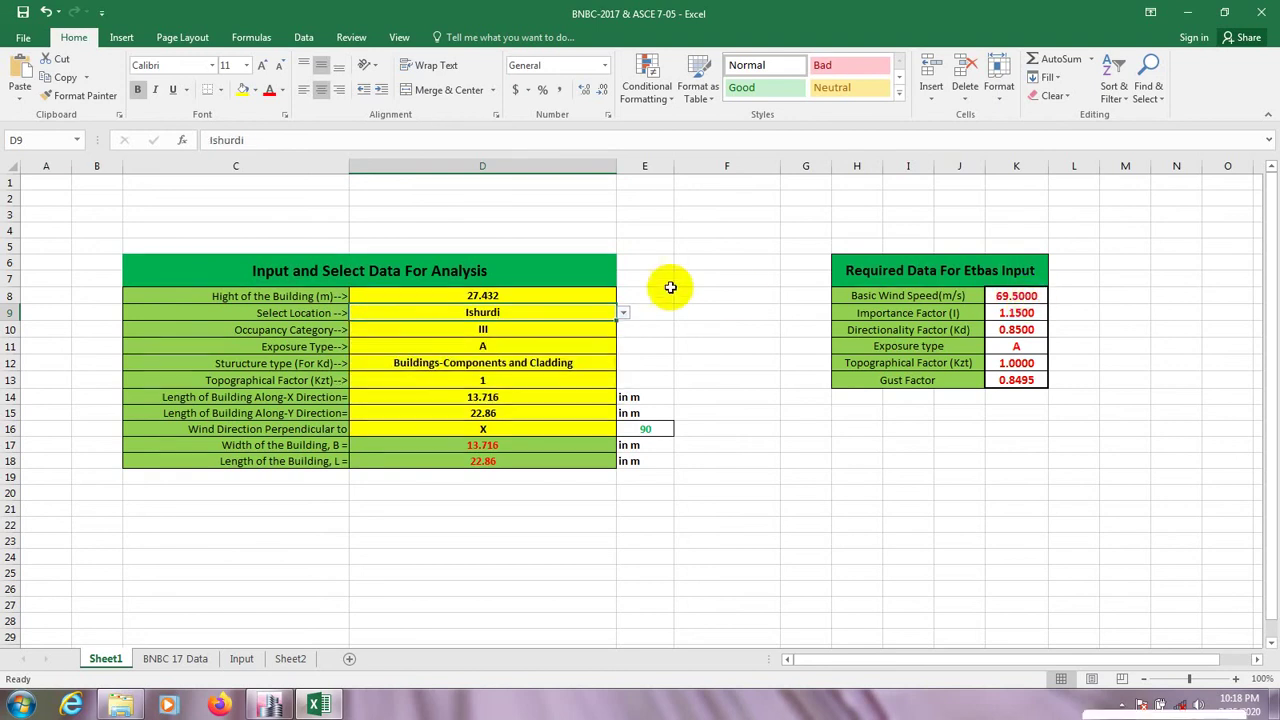
left_click(622, 313)
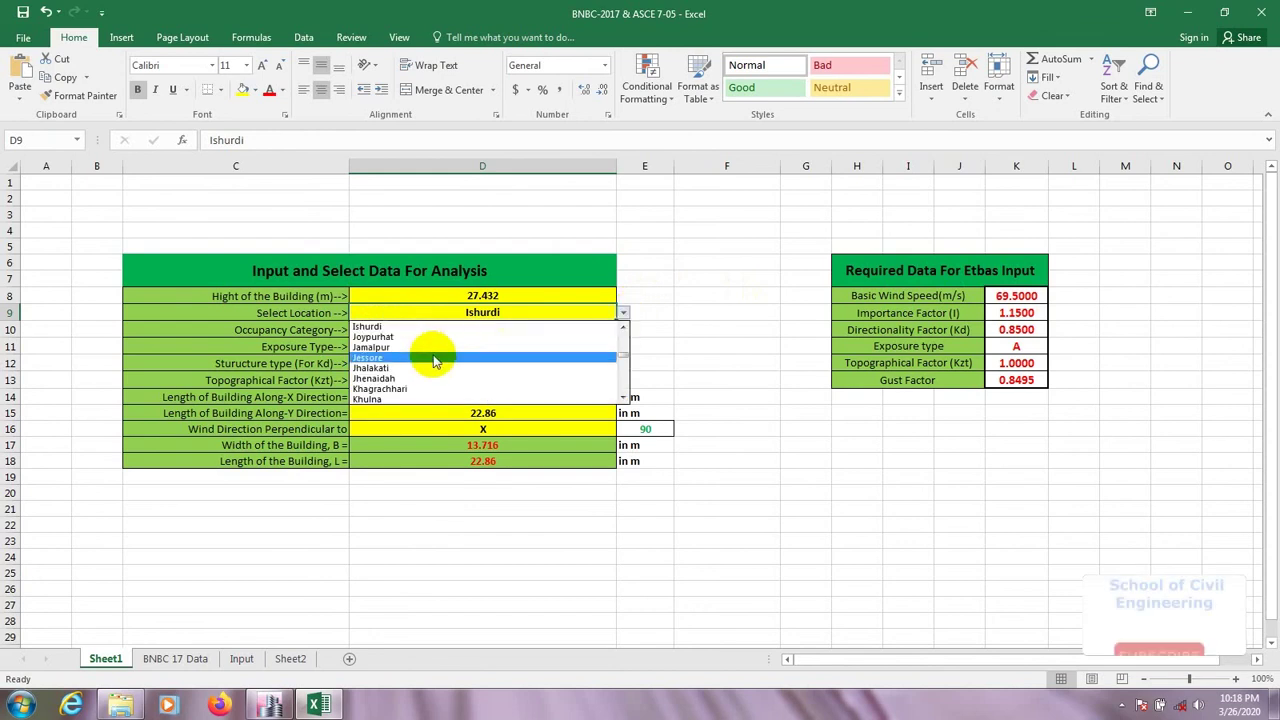
left_click(621, 329)
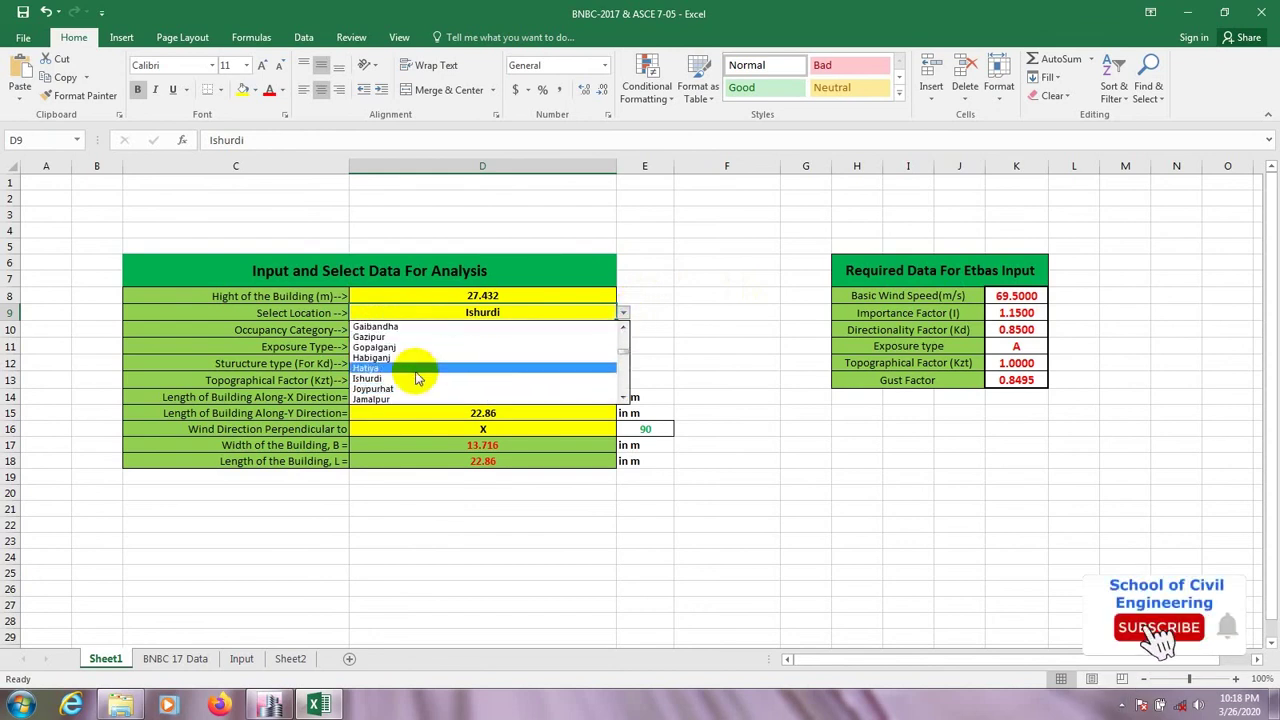
left_click(390, 346)
left_click(795, 443)
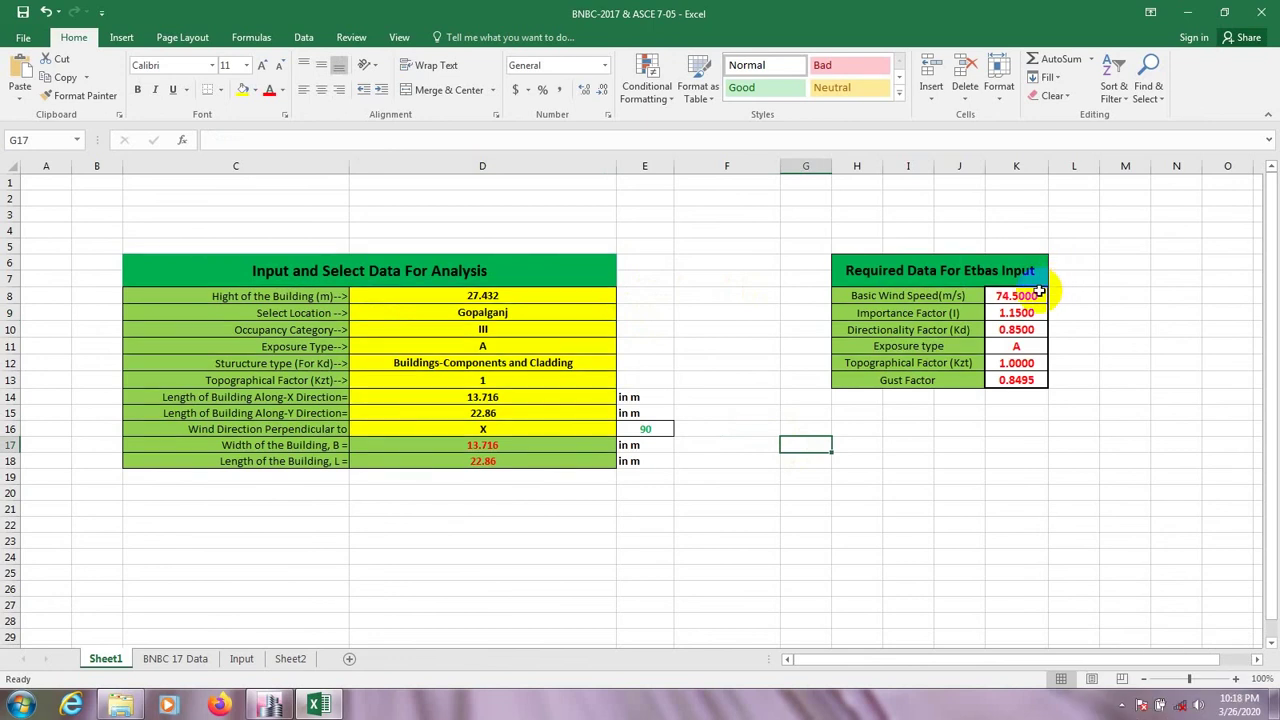
left_click(1072, 491)
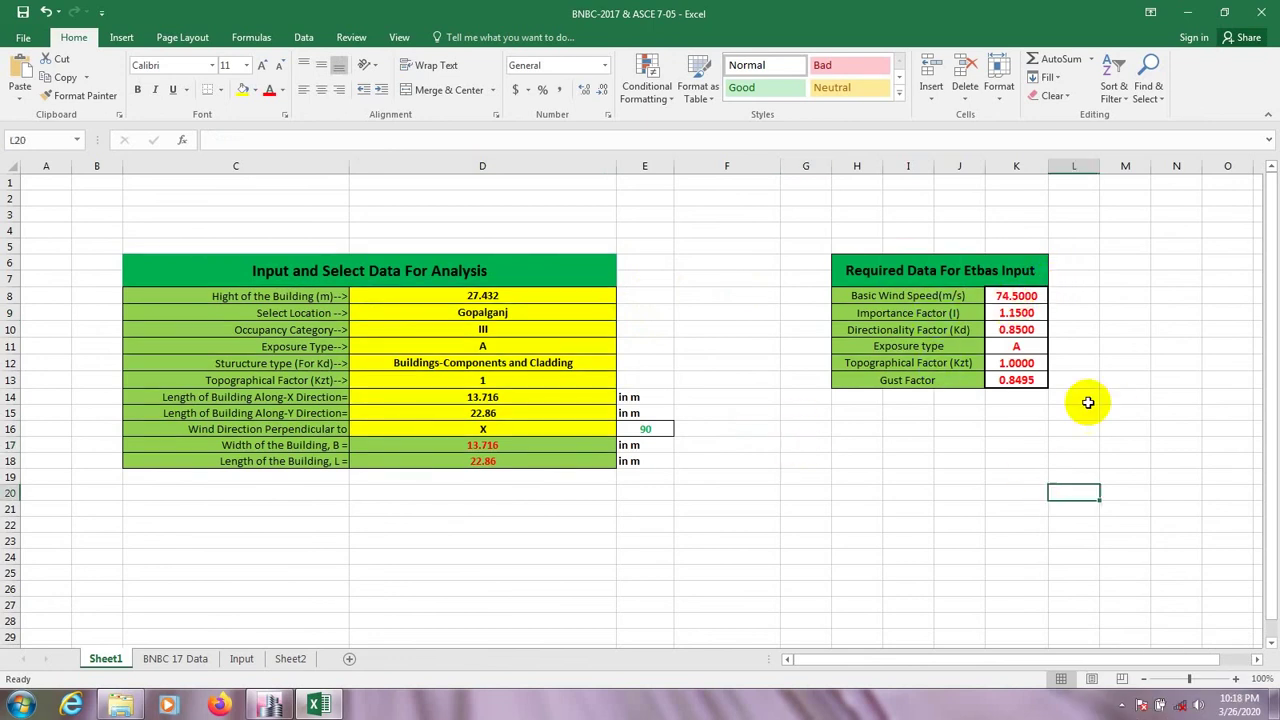
left_click(975, 490)
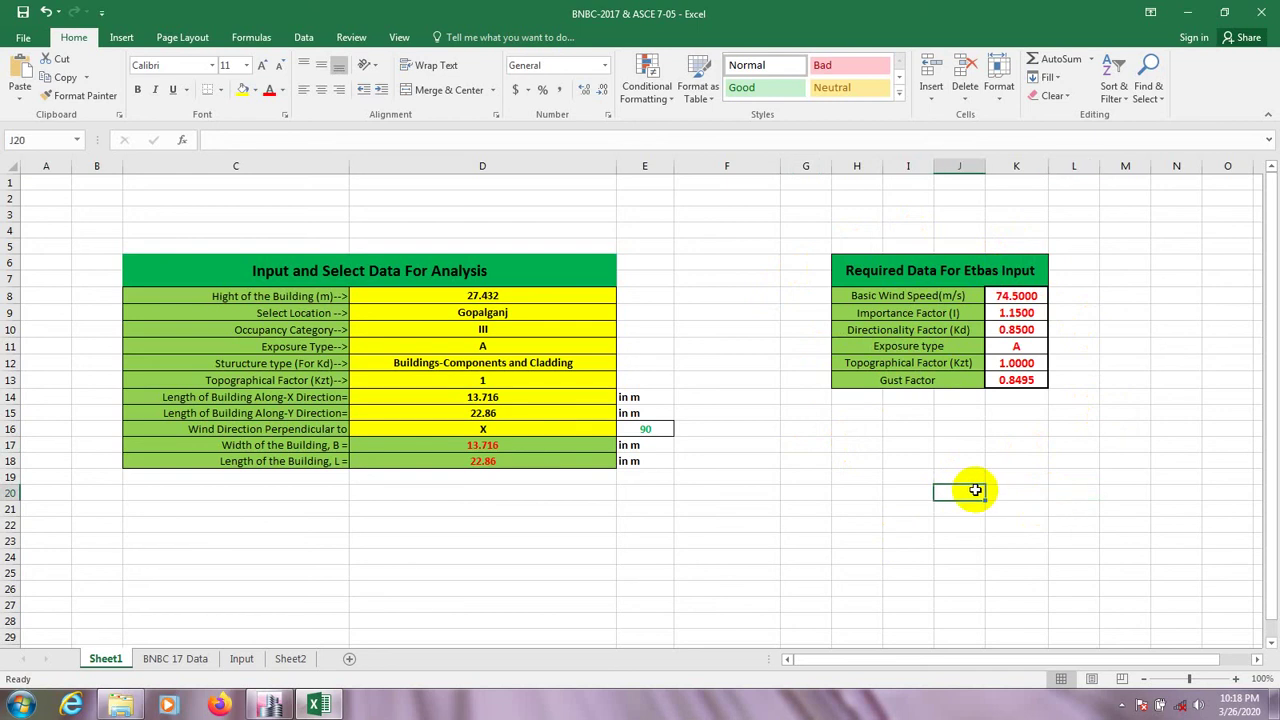